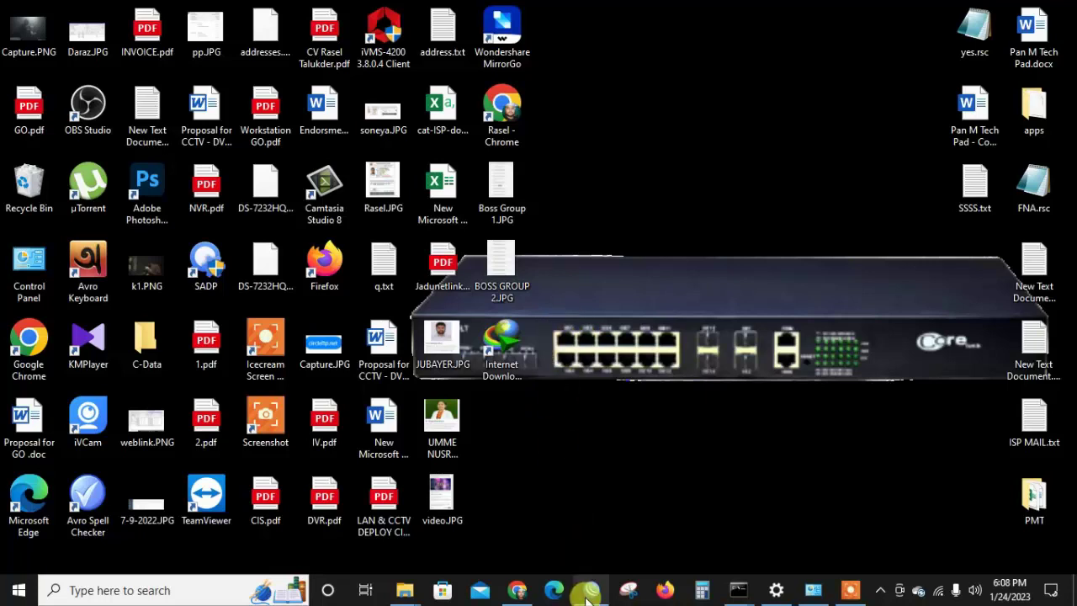
Give the Ethernet adapter static IPv4 192.168.1.99 with mask 255.255.255.0 and save it.
{"action": "mouse_move", "coordinate": [587, 596]}
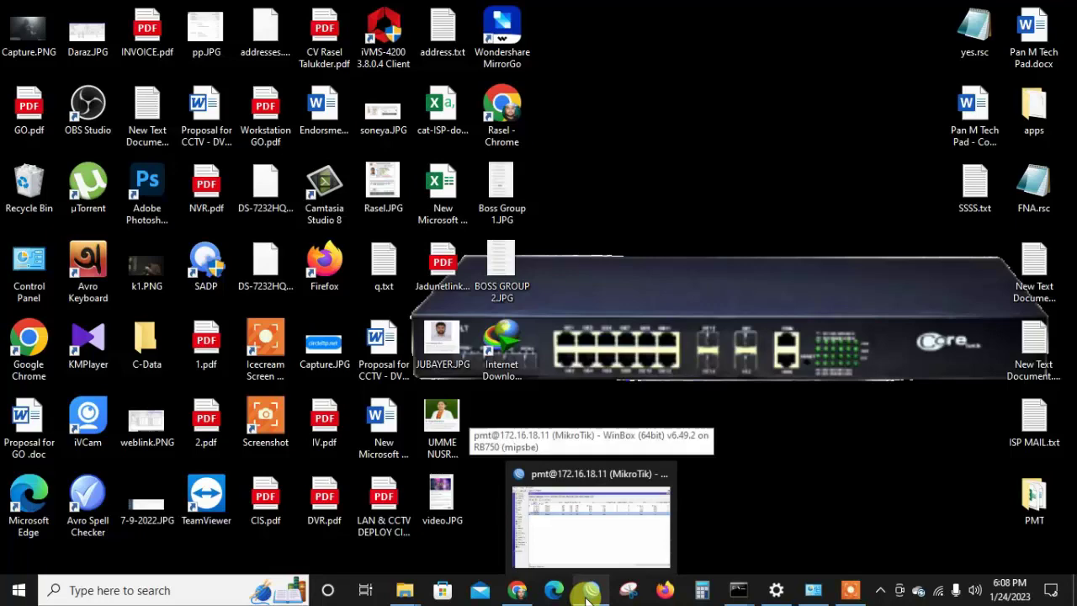
{"action": "mouse_move", "coordinate": [812, 597]}
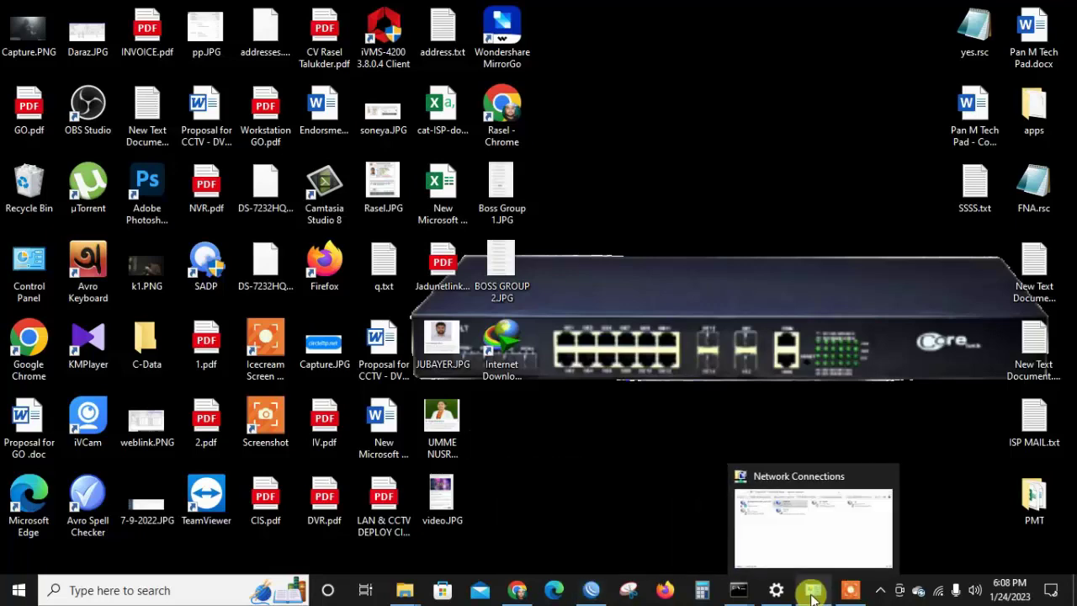
{"action": "left_click", "coordinate": [812, 596]}
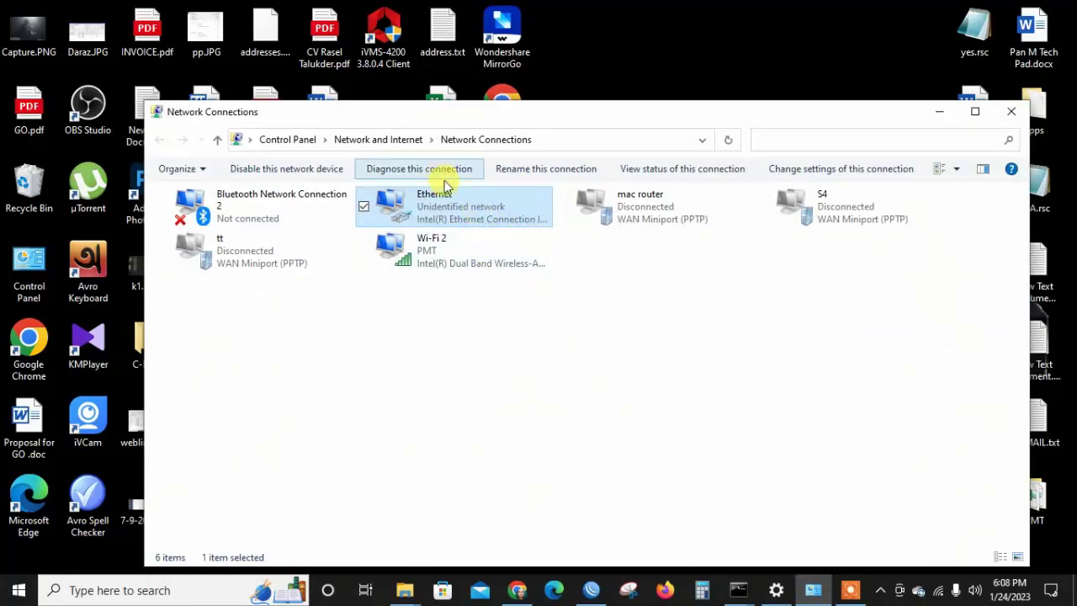
{"action": "double_click", "coordinate": [452, 212]}
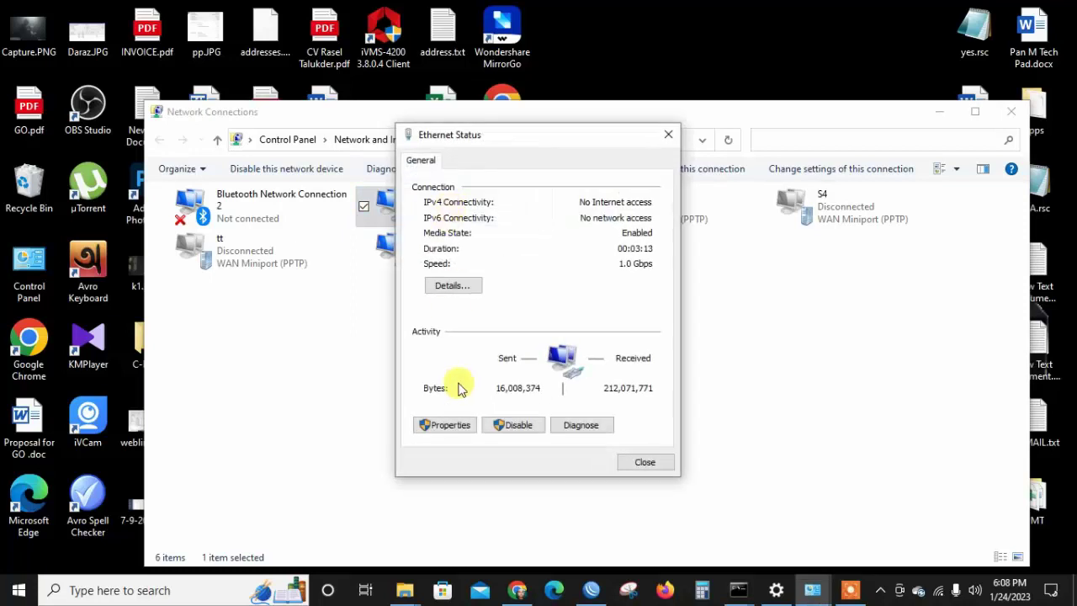
{"action": "left_click", "coordinate": [442, 423]}
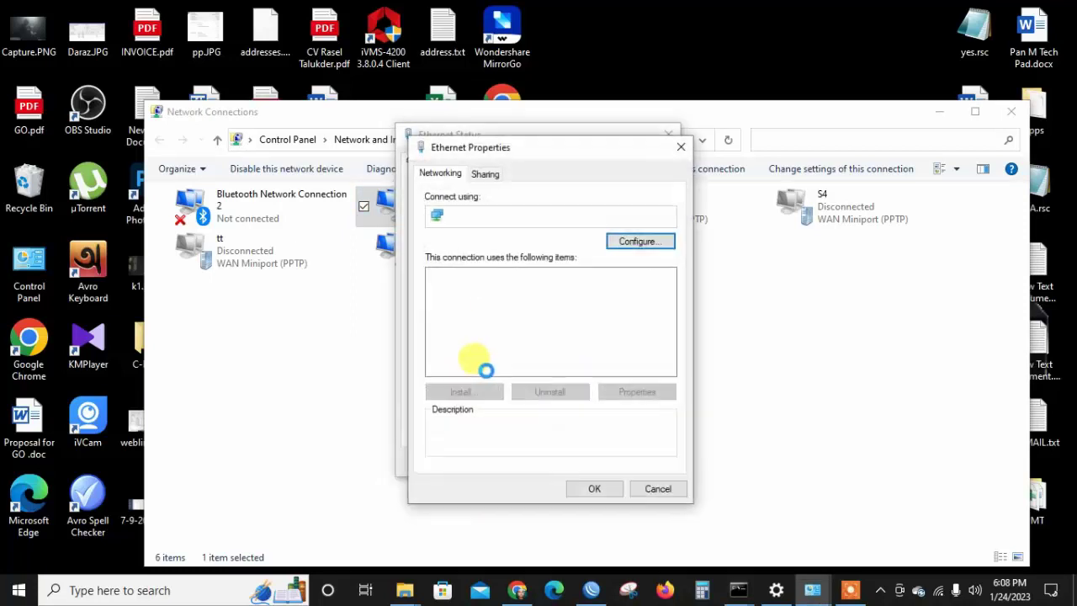
{"action": "double_click", "coordinate": [548, 314]}
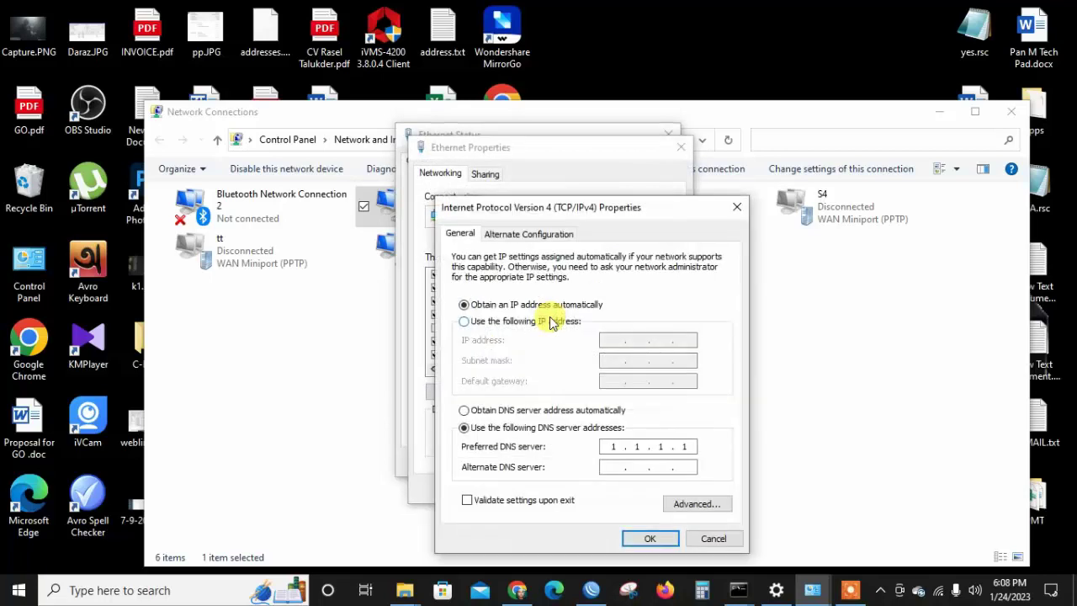
{"action": "left_click", "coordinate": [544, 320]}
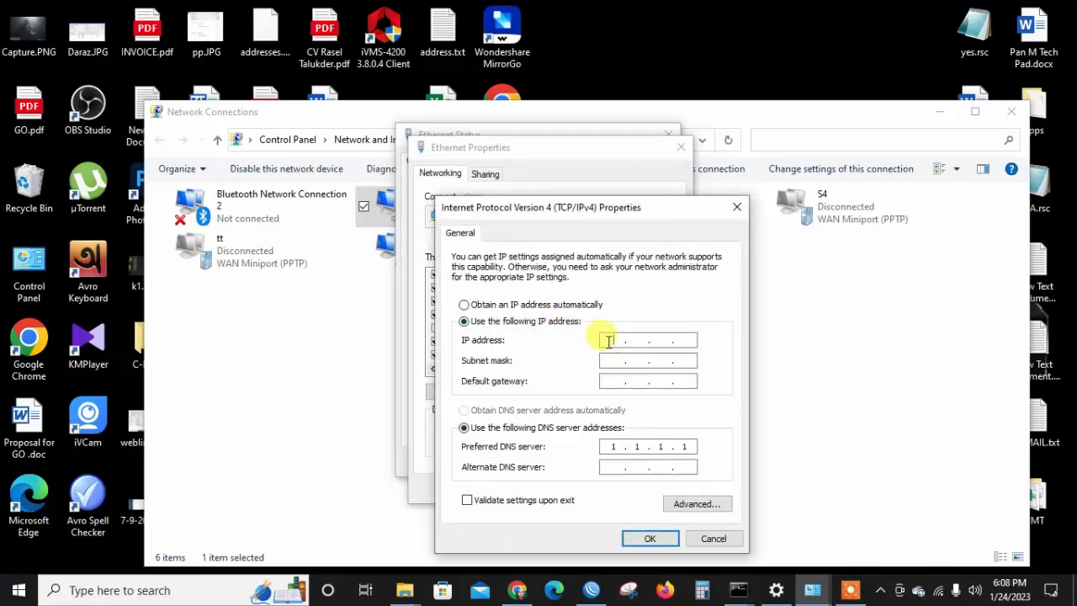
{"action": "type", "text": "192 . 1"}
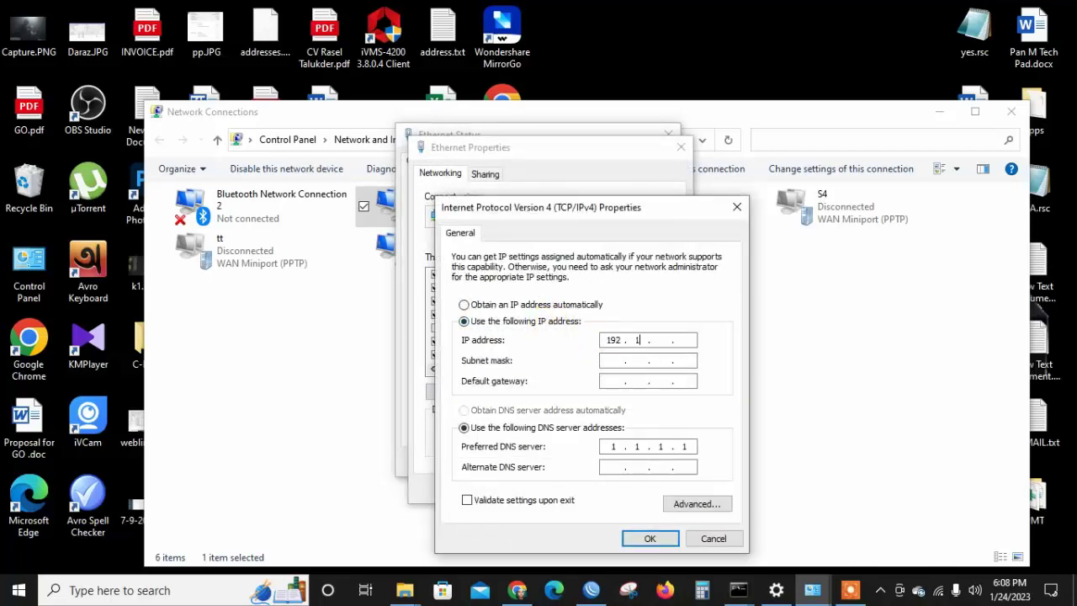
{"action": "type", "text": "68 . 1 . 99"}
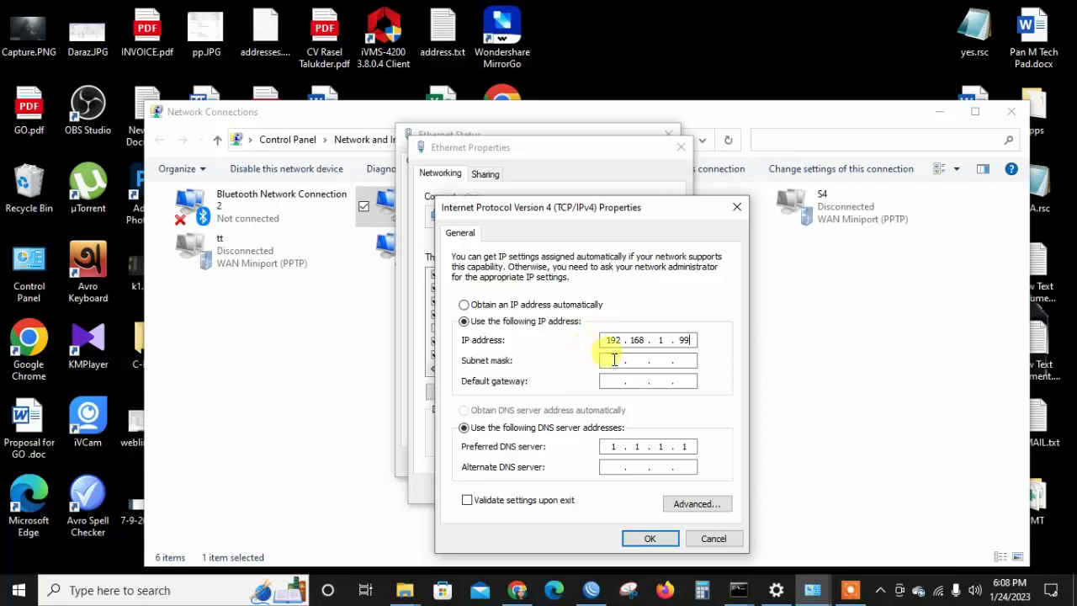
{"action": "left_click", "coordinate": [614, 360]}
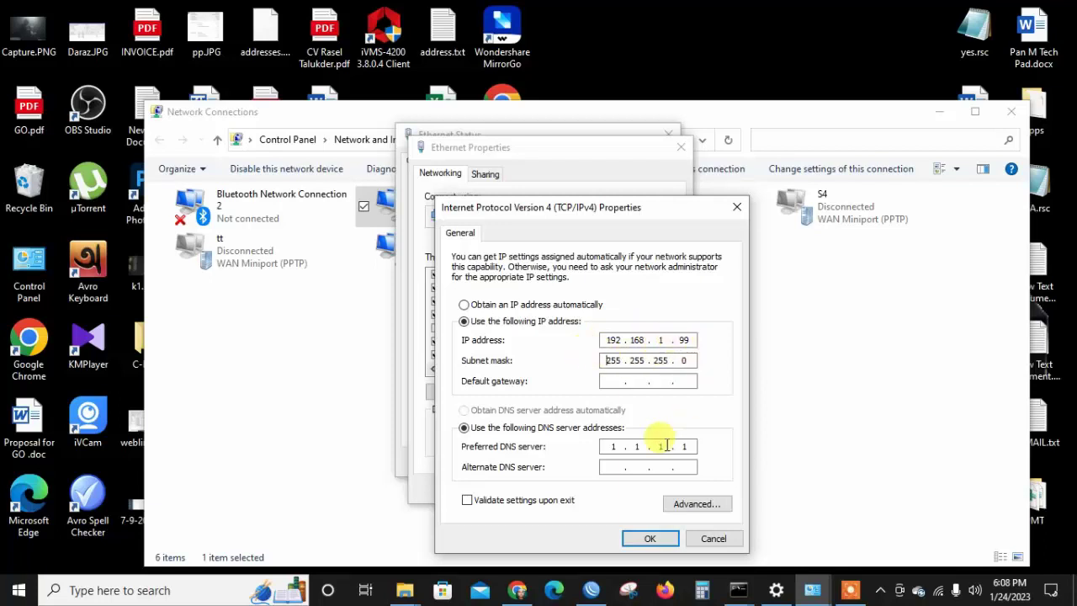
{"action": "left_click", "coordinate": [648, 540]}
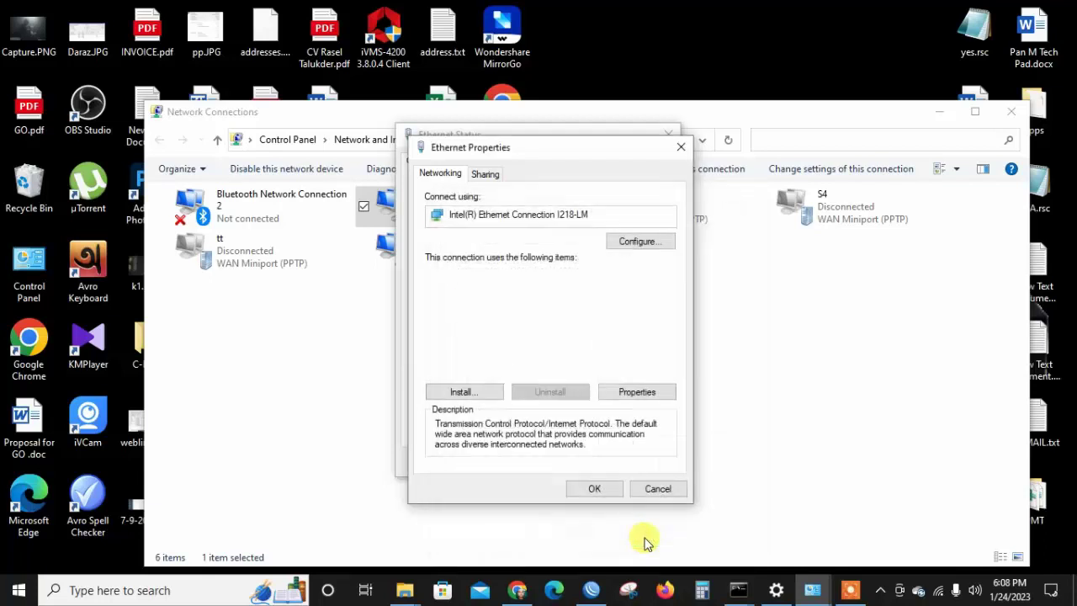
{"action": "left_click", "coordinate": [599, 489]}
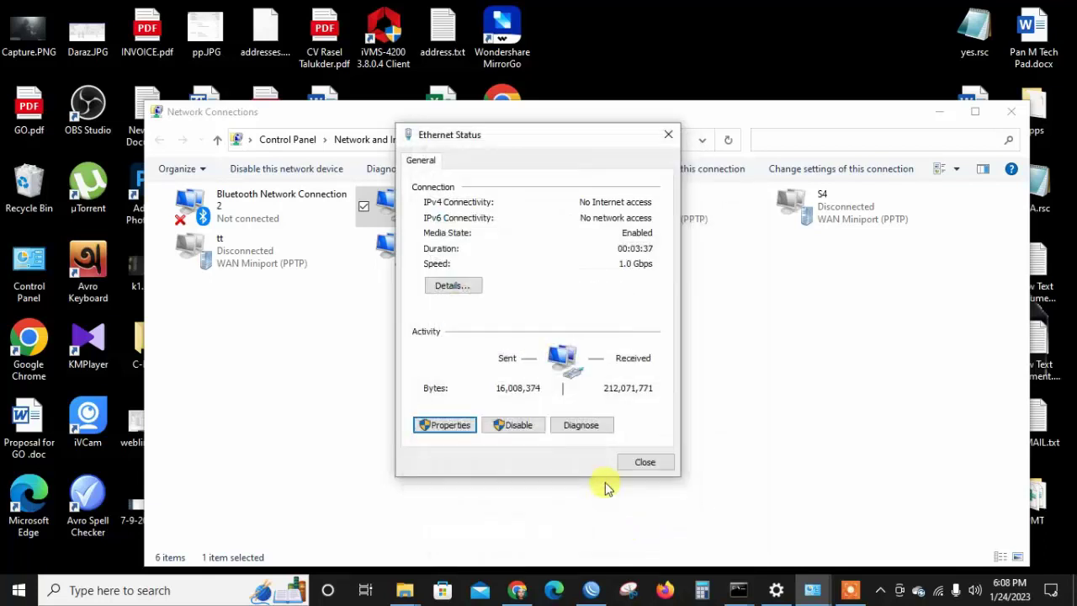
{"action": "left_click", "coordinate": [639, 466]}
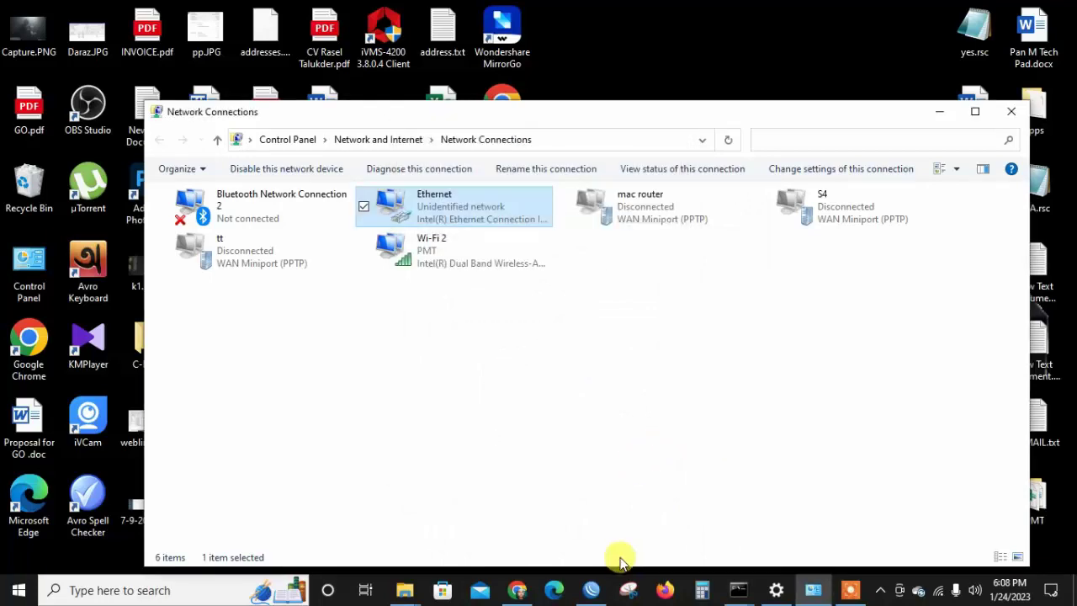
In WinBox's Interface List, review the ether1 uplink and ether5 downlink interfaces.
{"action": "left_click", "coordinate": [594, 589]}
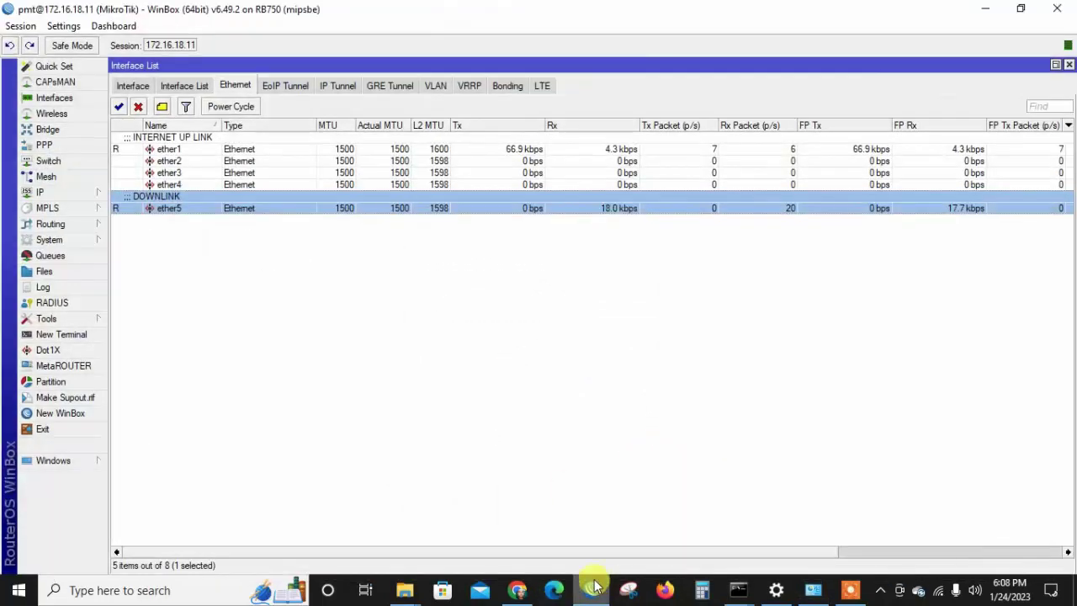
{"action": "left_click", "coordinate": [236, 140]}
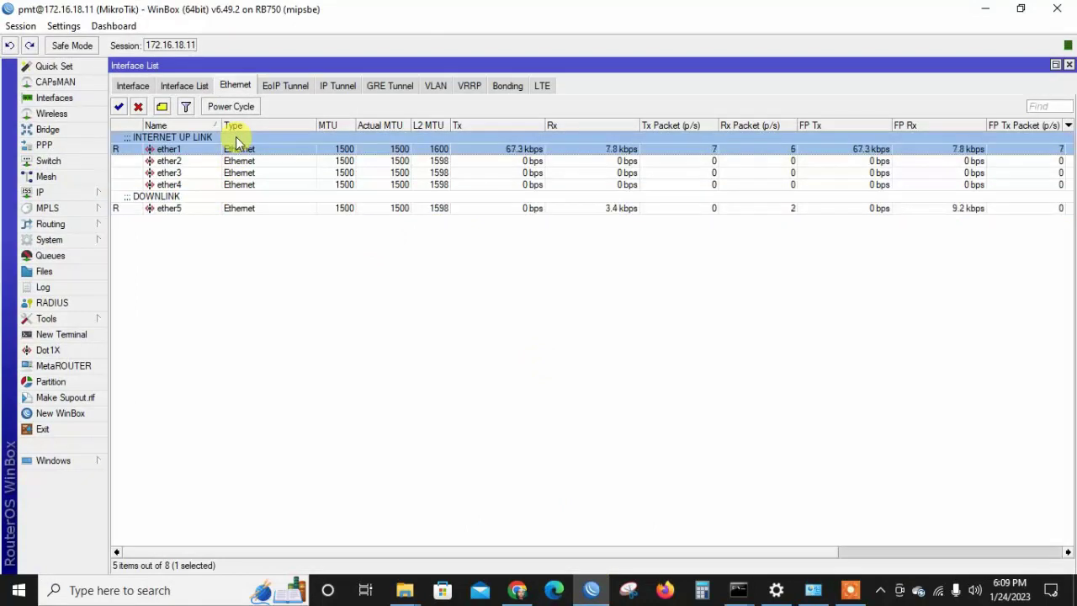
{"action": "left_click", "coordinate": [204, 197]}
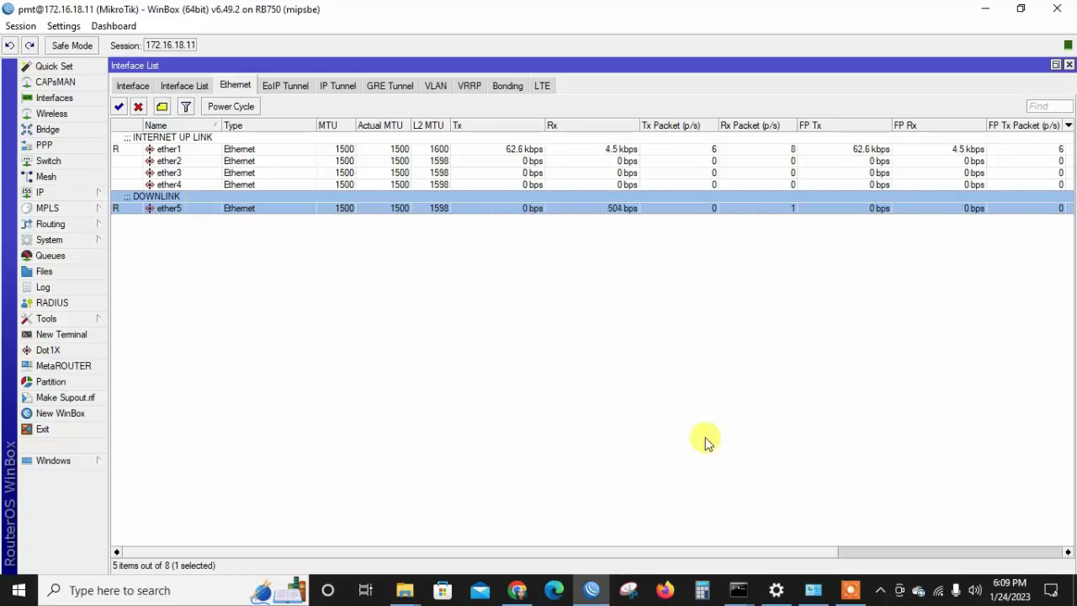
{"action": "left_click", "coordinate": [843, 592]}
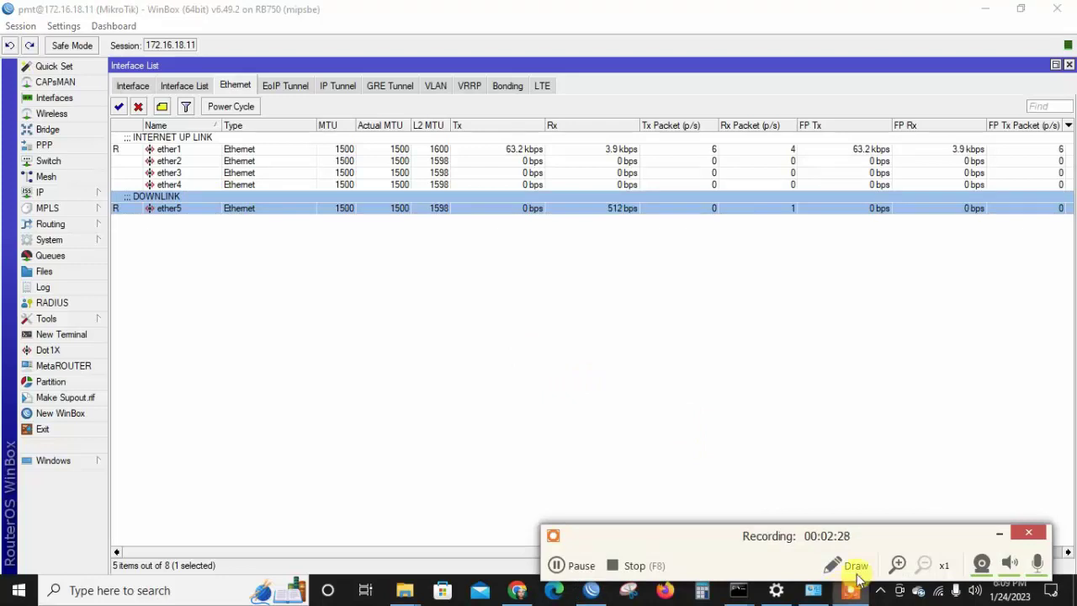
{"action": "left_click", "coordinate": [1001, 535]}
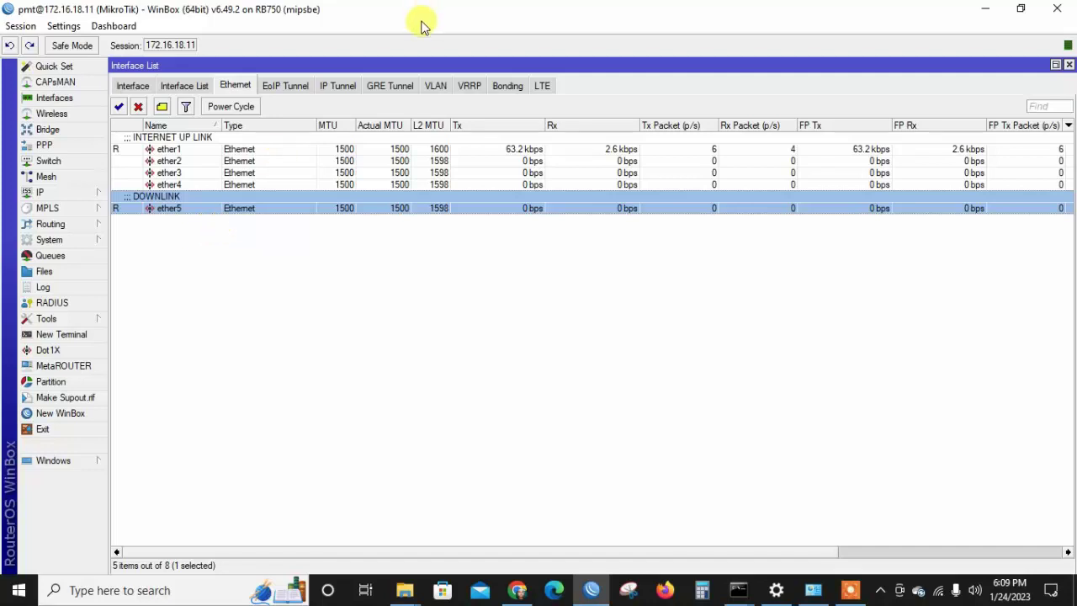
Show the VLAN interfaces and check vlan100, vlan200 and vlan300 (OLT MANAGE).
{"action": "left_click", "coordinate": [436, 85]}
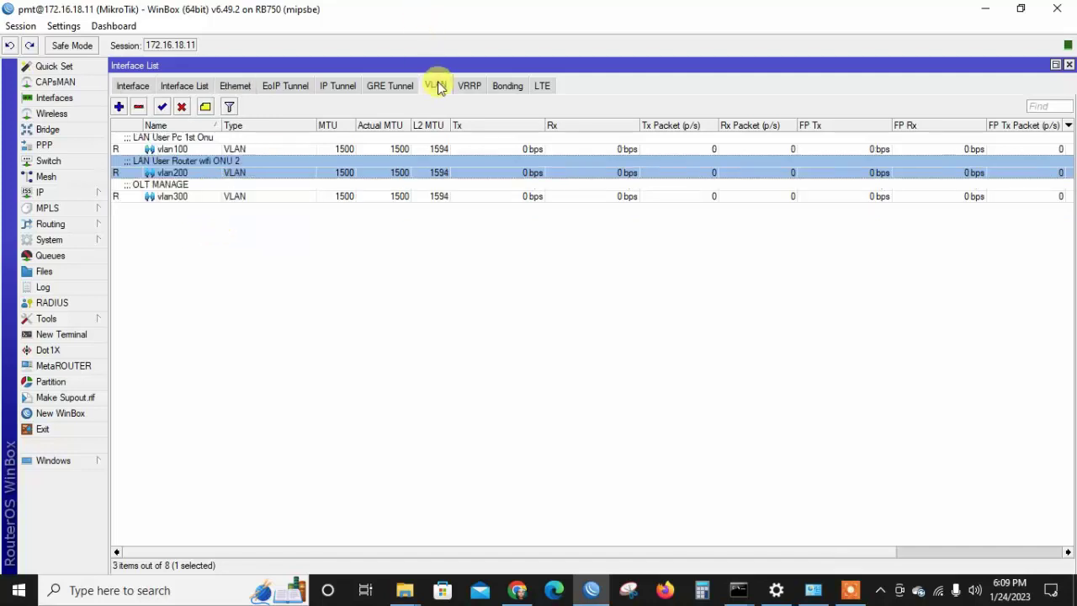
{"action": "left_click", "coordinate": [211, 148]}
{"action": "left_click", "coordinate": [205, 172]}
{"action": "left_click", "coordinate": [200, 195]}
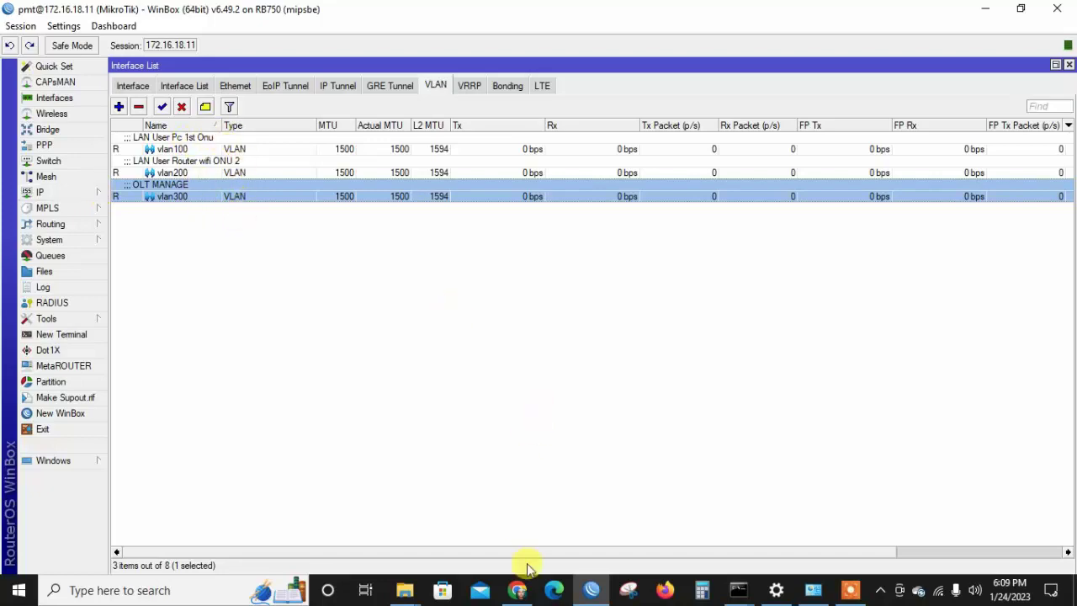
{"action": "left_click", "coordinate": [516, 590]}
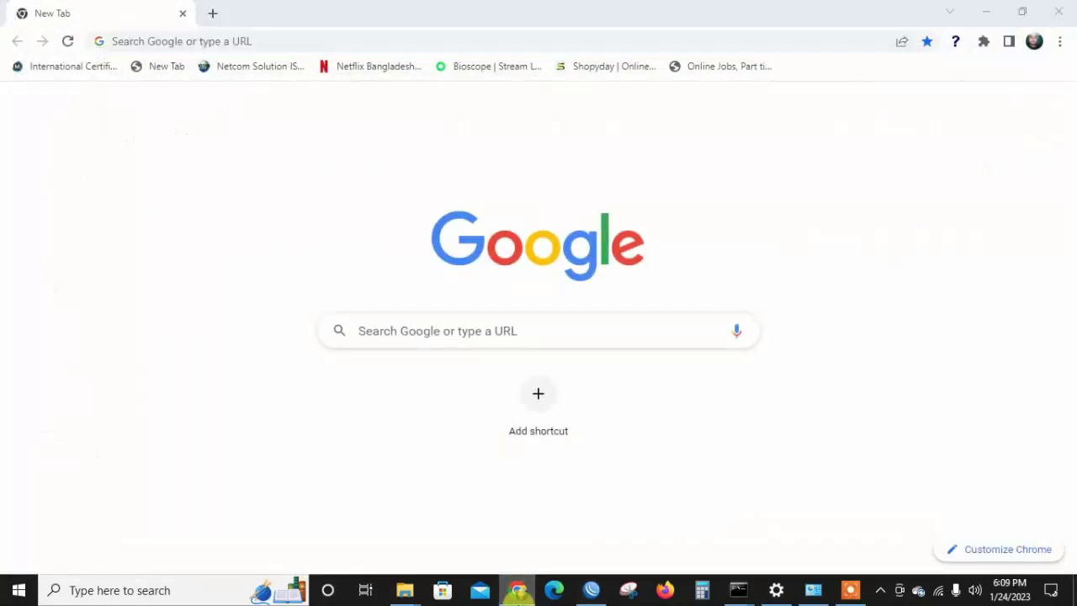
{"action": "left_click", "coordinate": [516, 589]}
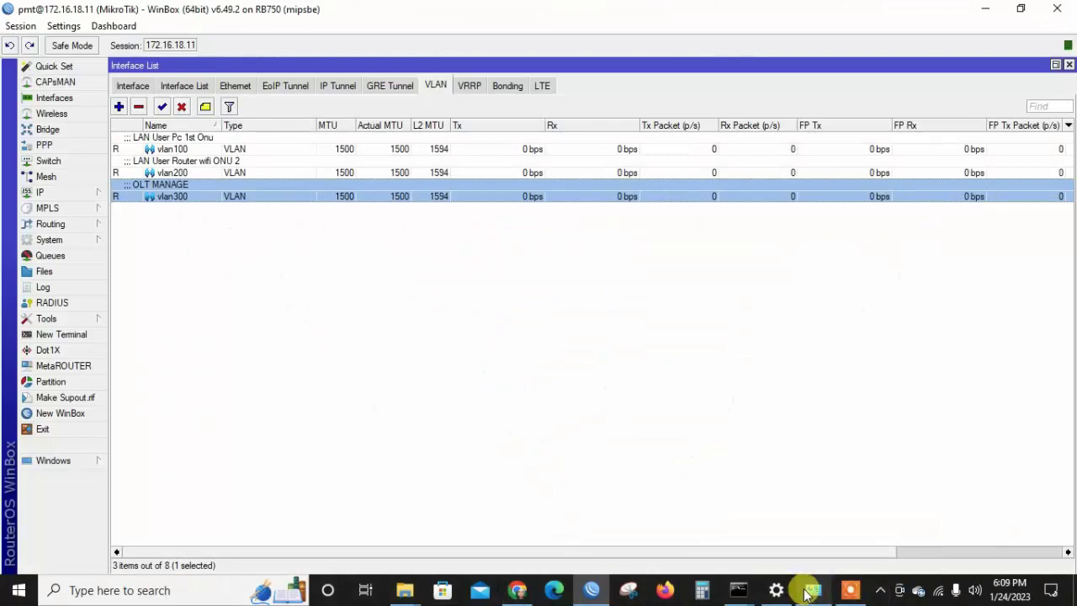
Rerun the ping to 192.168.1.100, confirm 4/4 replies, then minimize cmd and WinBox.
{"action": "mouse_move", "coordinate": [729, 595]}
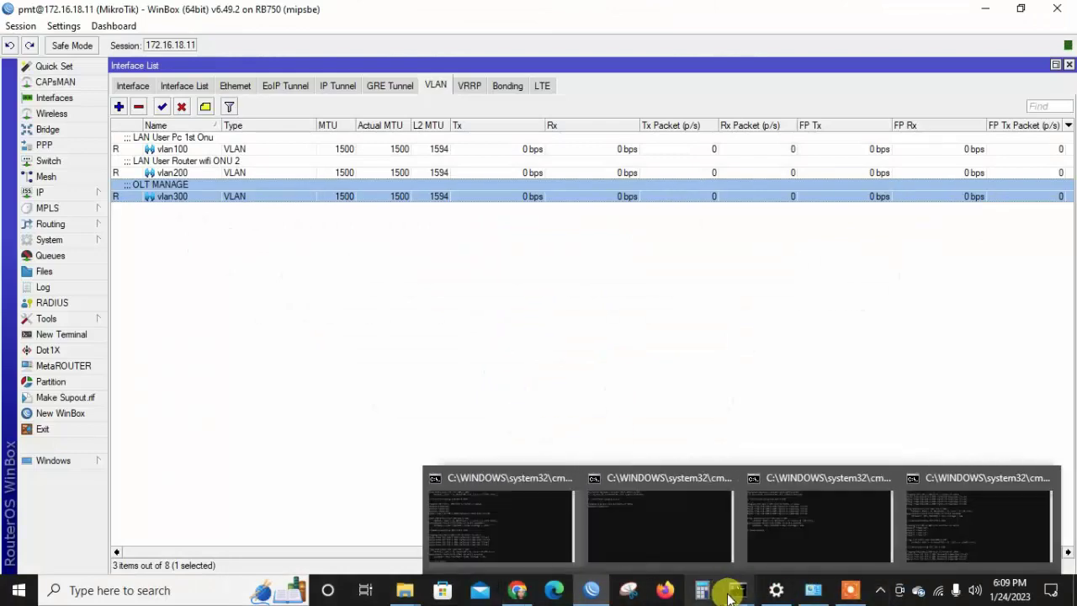
{"action": "left_click", "coordinate": [926, 509]}
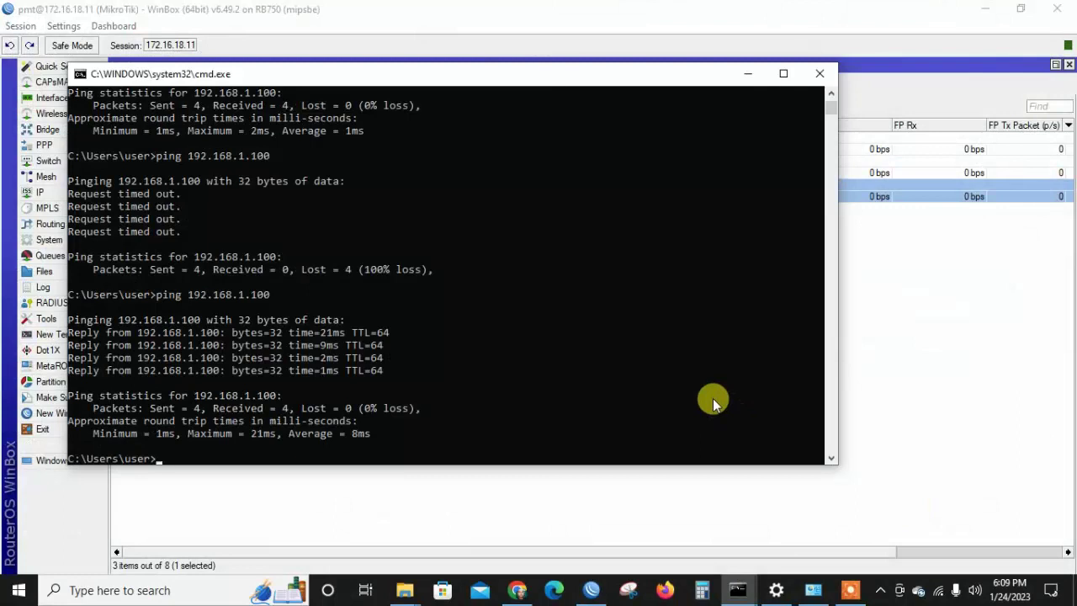
{"action": "key", "text": "Up"}
{"action": "key", "text": "Return"}
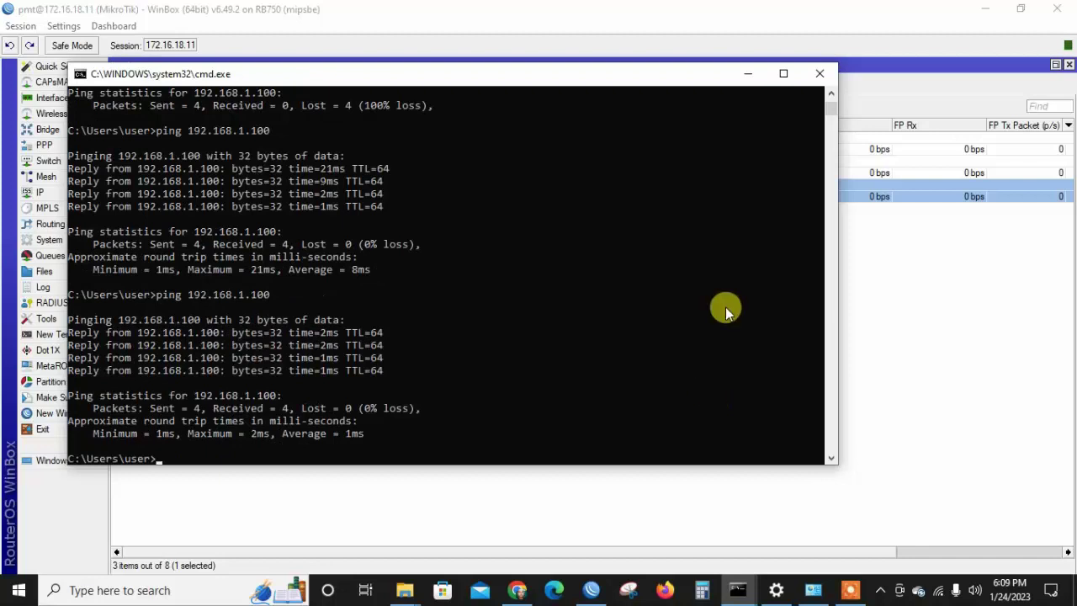
{"action": "left_click", "coordinate": [746, 77]}
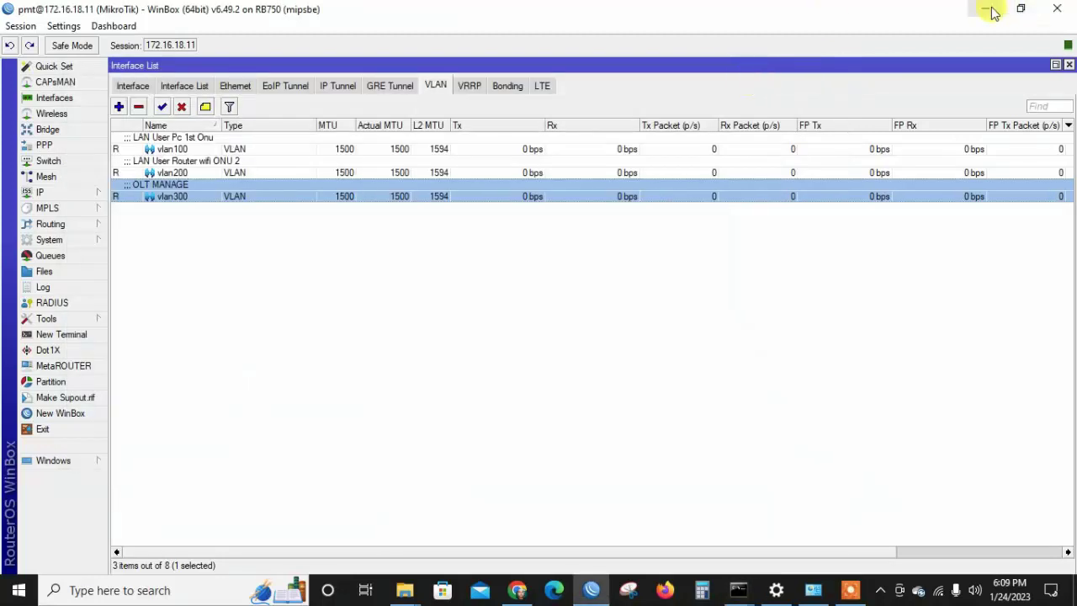
{"action": "left_click", "coordinate": [990, 9]}
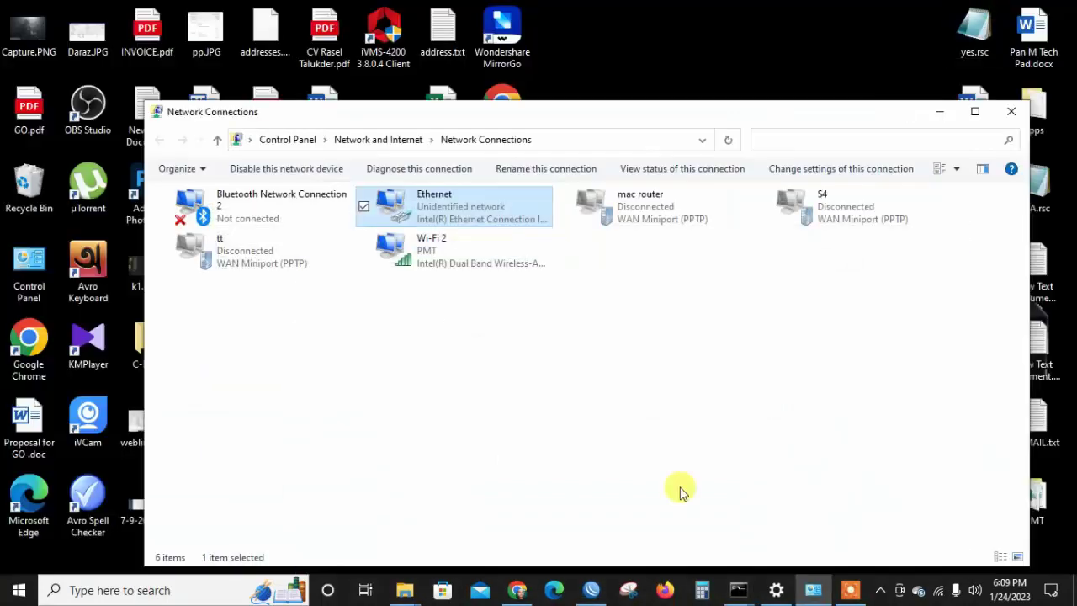
{"action": "left_click", "coordinate": [522, 590]}
Load the OLT login page at 192.168.1.100 in Chrome.
{"action": "type", "text": "1"}
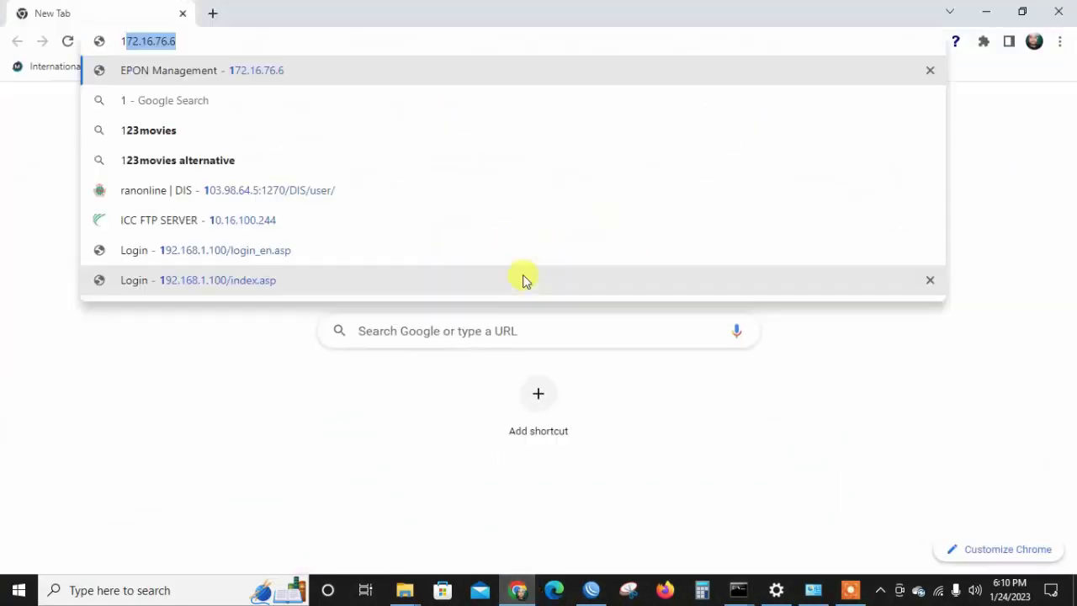
{"action": "type", "text": "92"}
{"action": "key", "text": "End"}
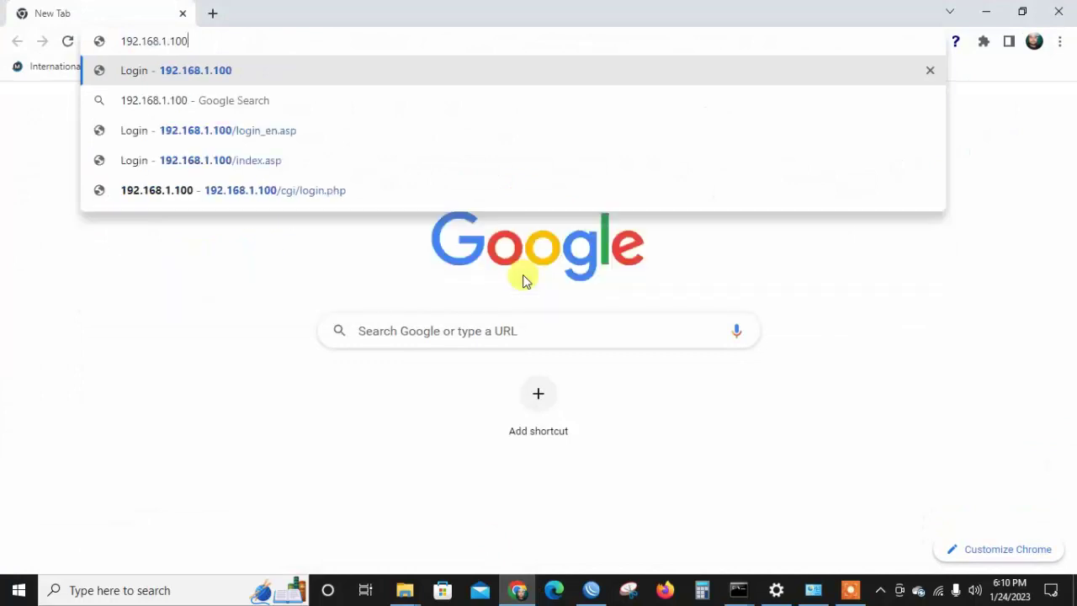
{"action": "key", "text": "Return"}
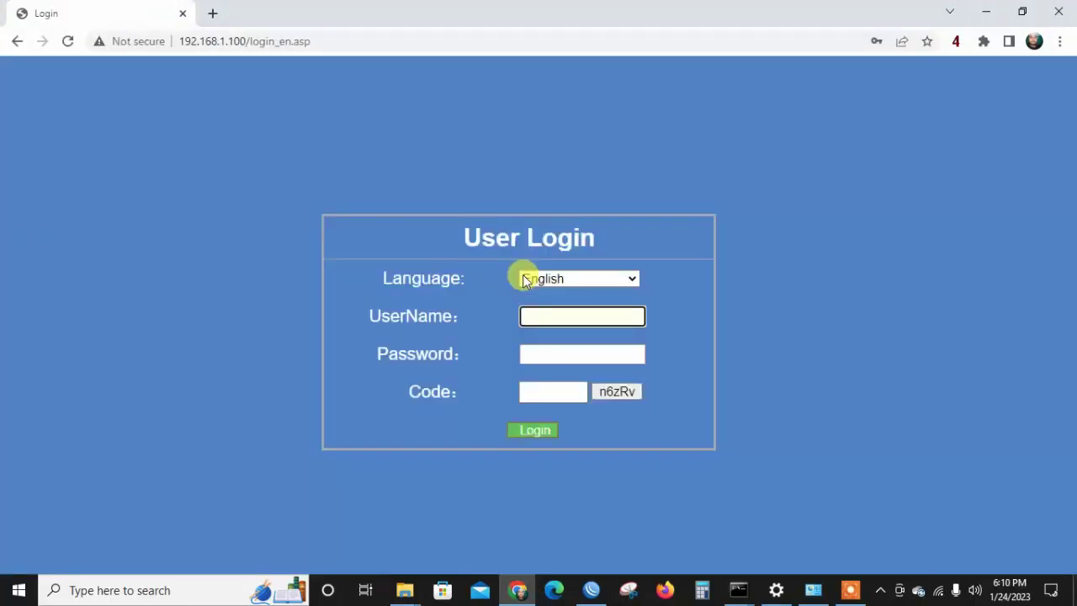
Log in with the OLT username, password and the displayed captcha code.
{"action": "left_click", "coordinate": [542, 317]}
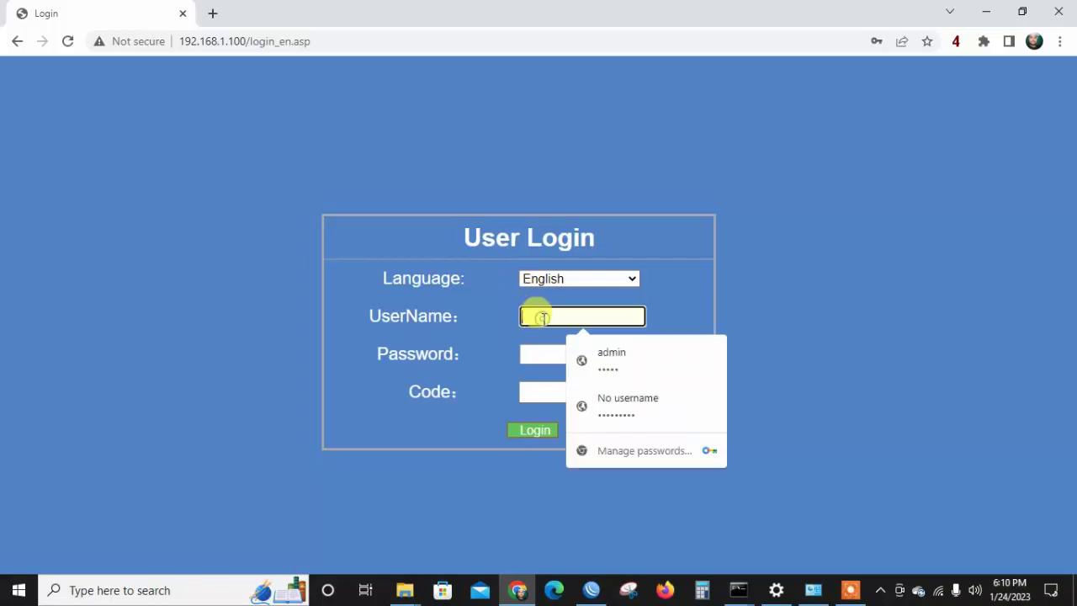
{"action": "type", "text": "adm"}
{"action": "type", "text": "in"}
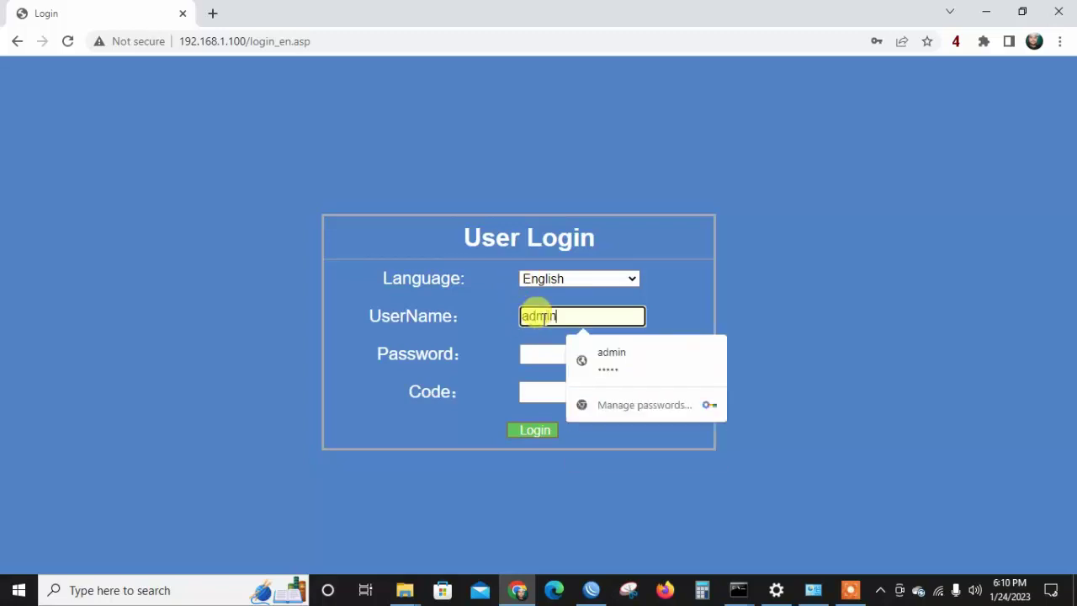
{"action": "key", "text": "Tab"}
{"action": "type", "text": "admin"}
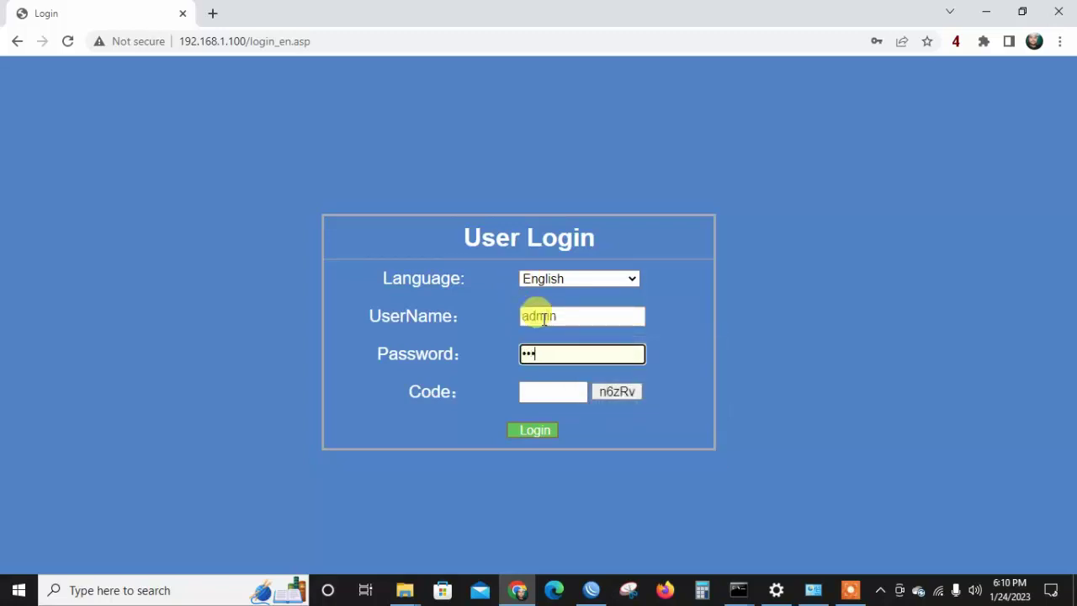
{"action": "left_click", "coordinate": [524, 392]}
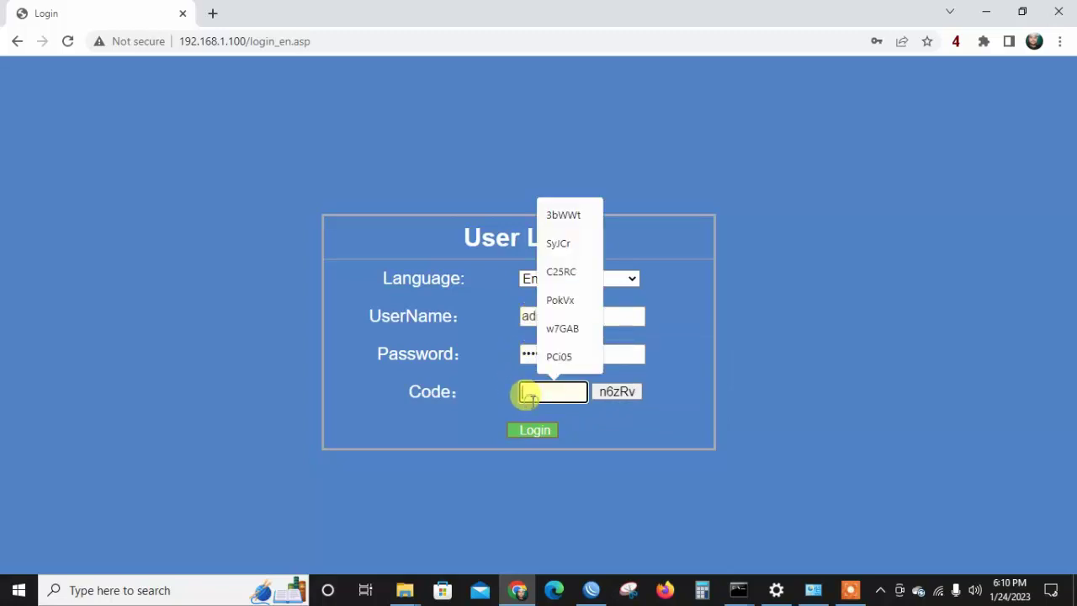
{"action": "type", "text": "n6"}
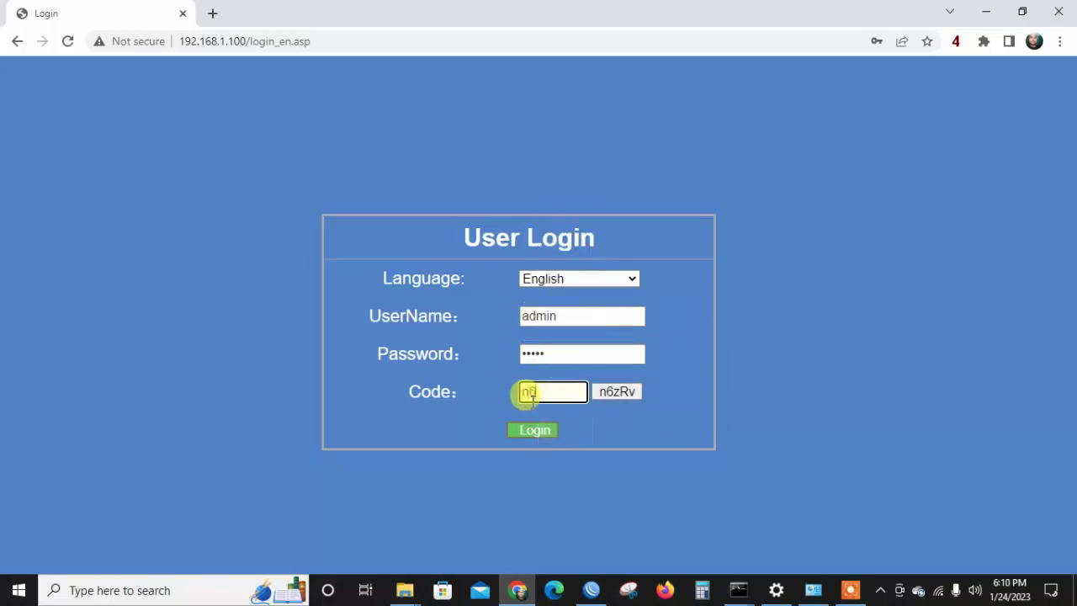
{"action": "type", "text": "zRv"}
{"action": "key", "text": "Return"}
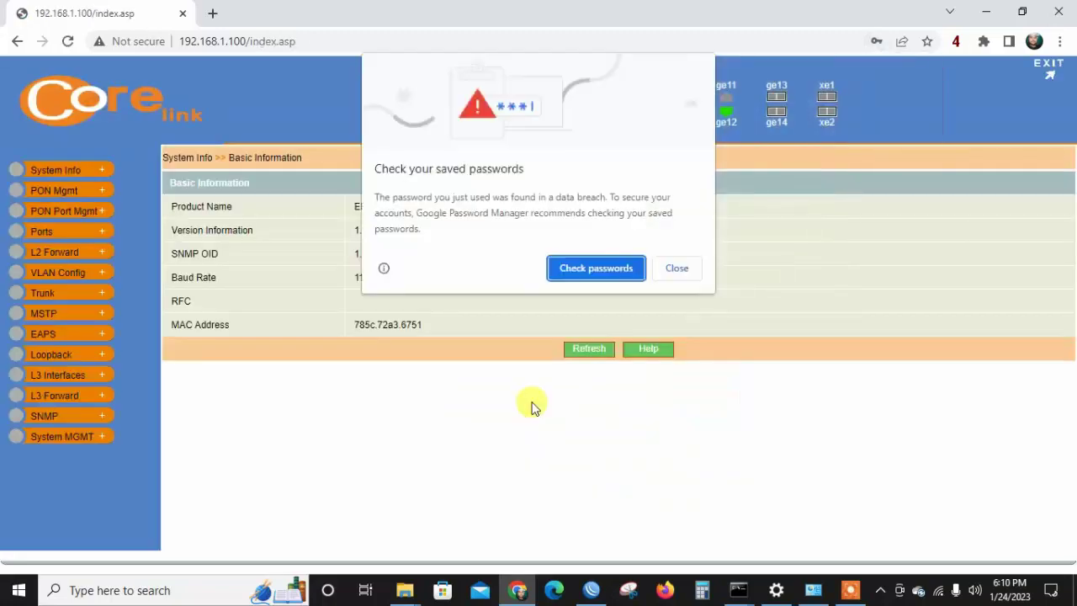
Dismiss Chrome's password warning and open VLAN Config > 802.1Q VLAN Configuration.
{"action": "left_click", "coordinate": [680, 268]}
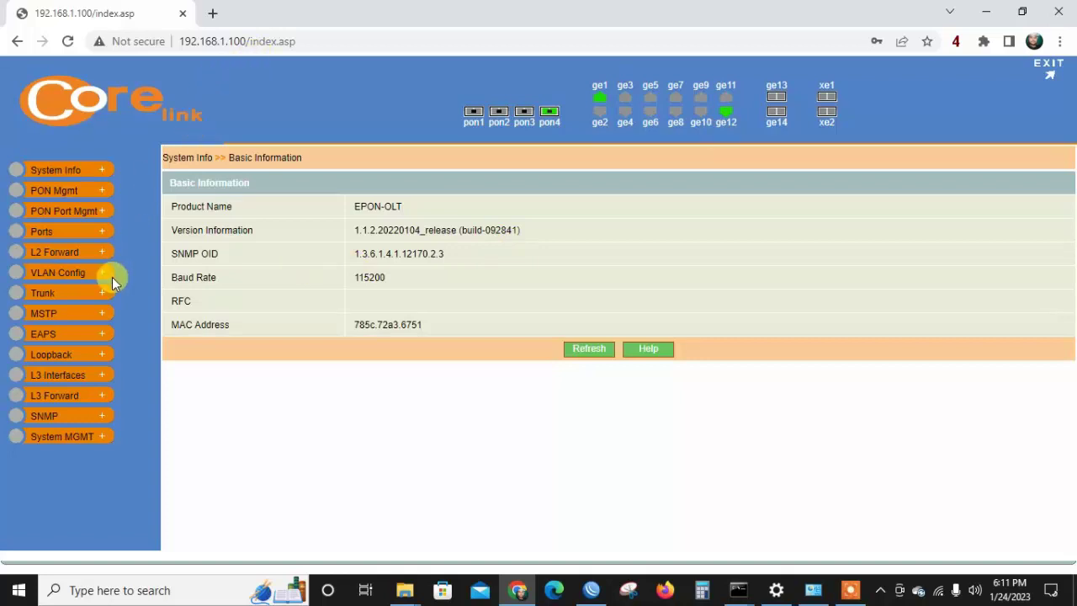
{"action": "left_click", "coordinate": [78, 296]}
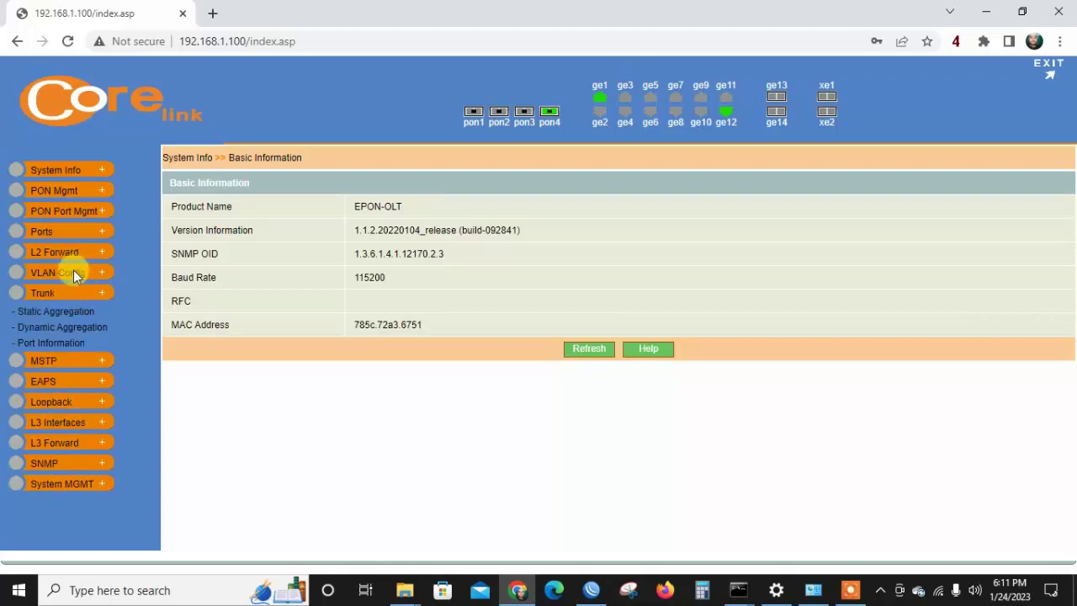
{"action": "left_click", "coordinate": [74, 275]}
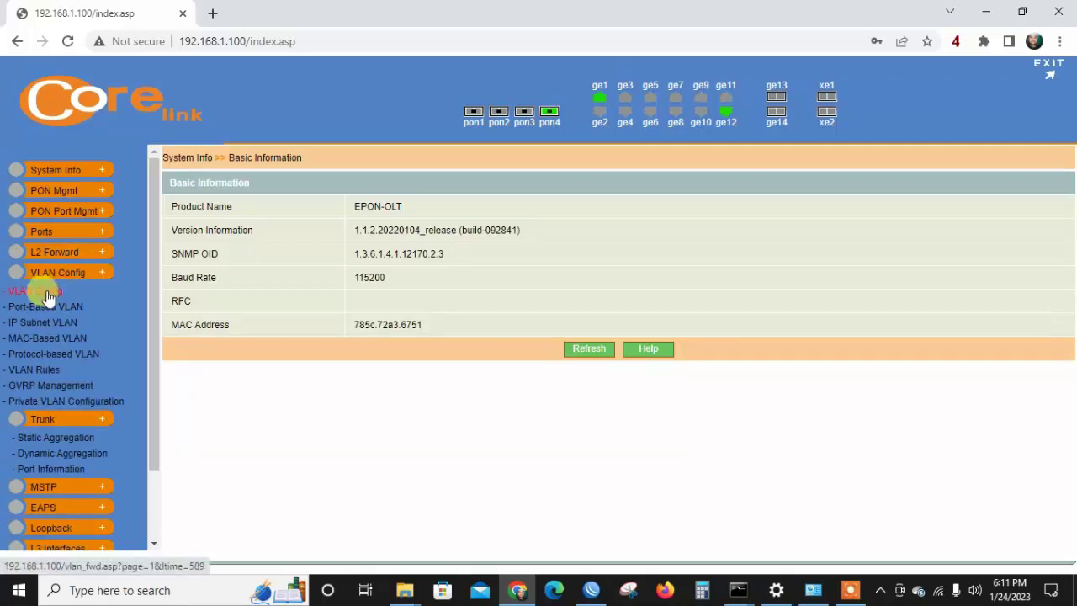
{"action": "left_click", "coordinate": [48, 296]}
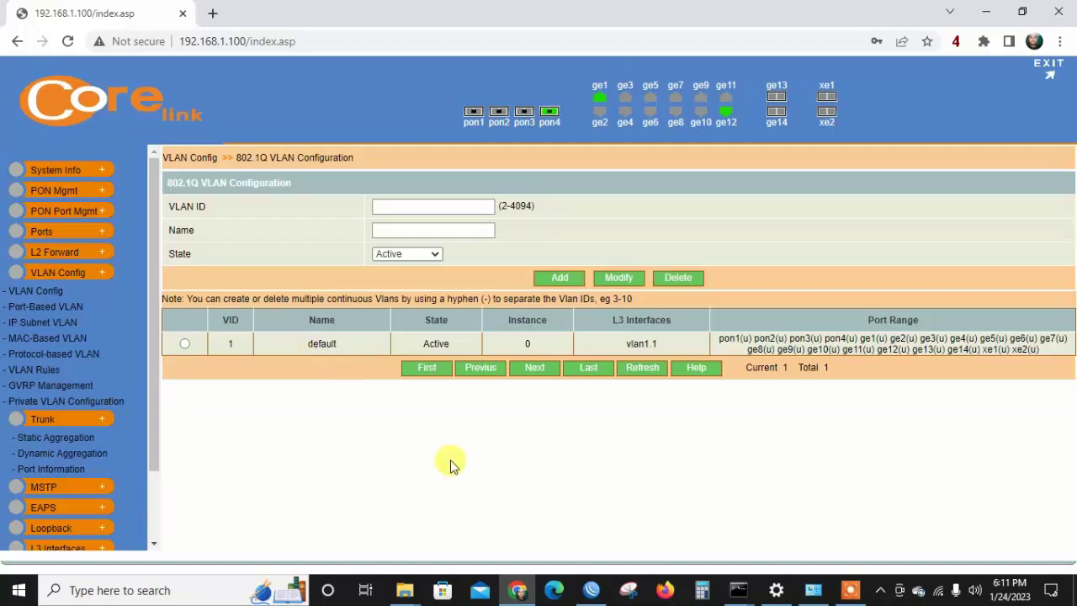
In WinBox, inspect vlan100's properties, confirming VLAN ID 100 on ether5.
{"action": "left_click", "coordinate": [591, 589]}
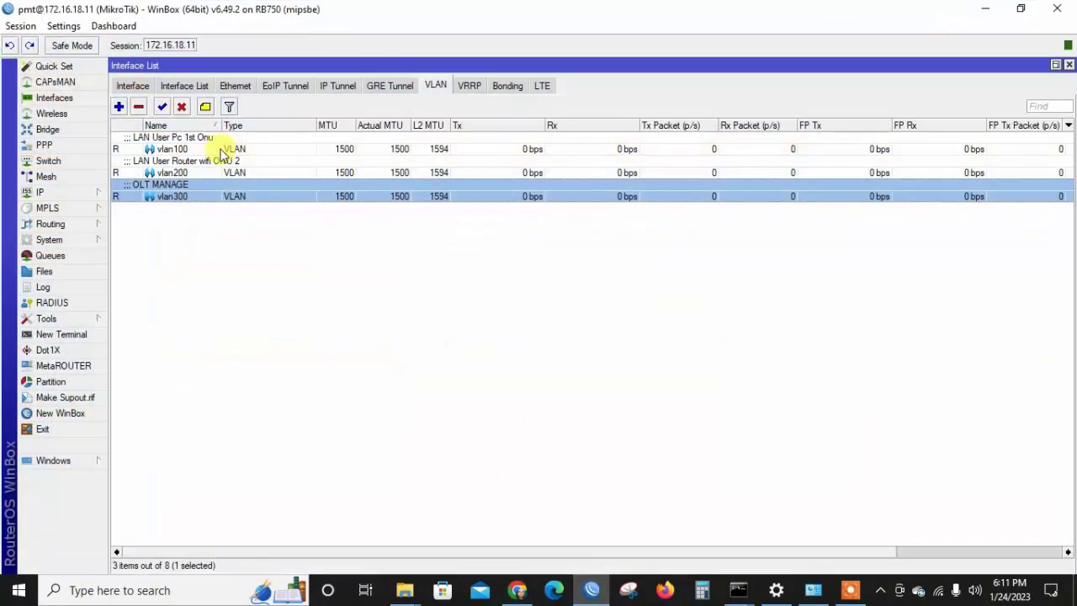
{"action": "left_click", "coordinate": [221, 150]}
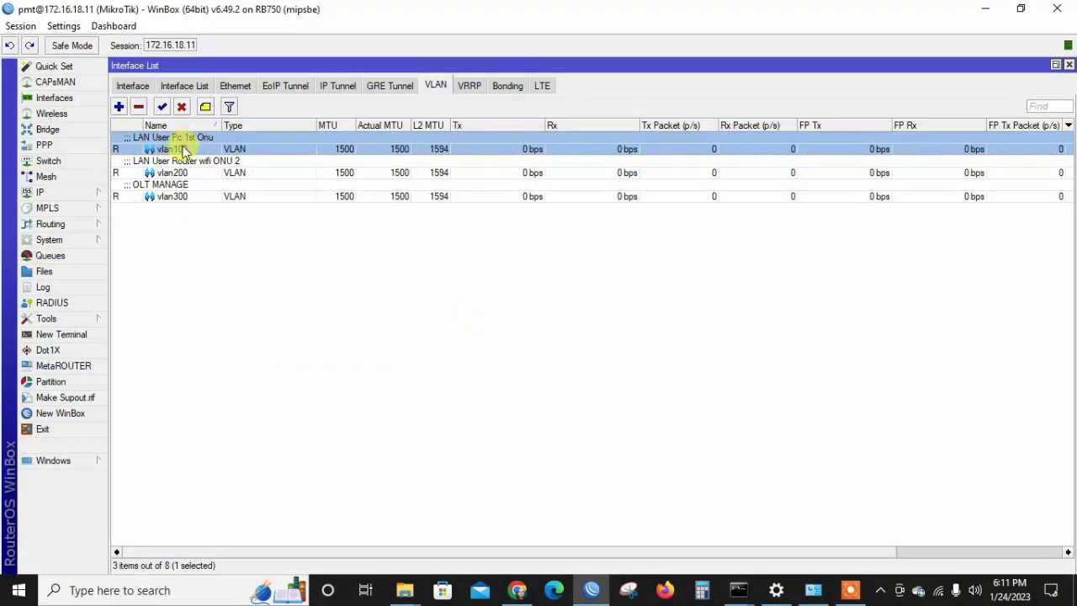
{"action": "double_click", "coordinate": [188, 148]}
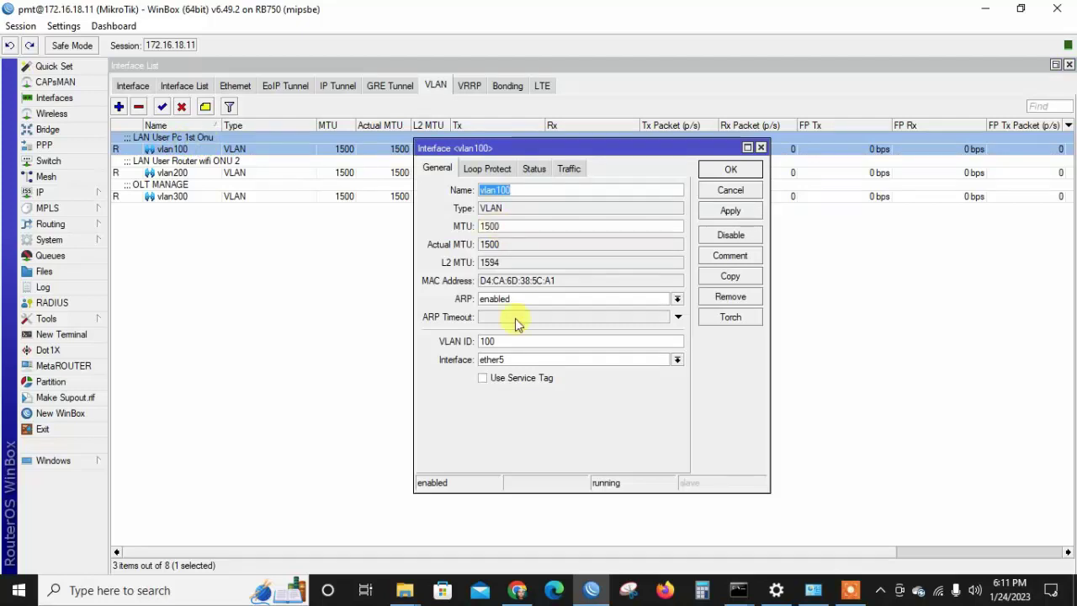
{"action": "left_click", "coordinate": [745, 169]}
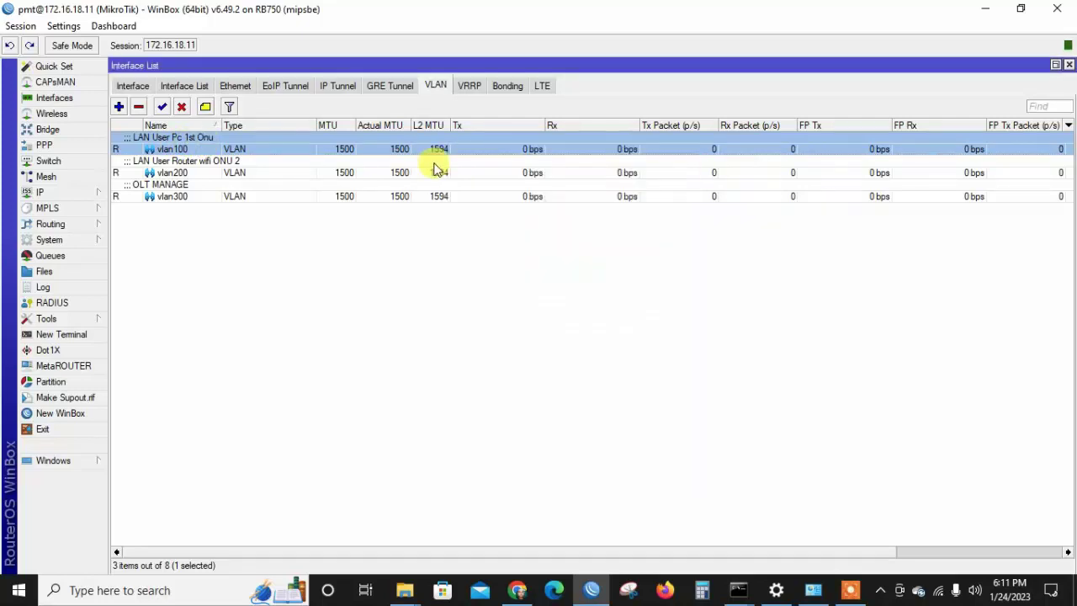
{"action": "left_click", "coordinate": [225, 89]}
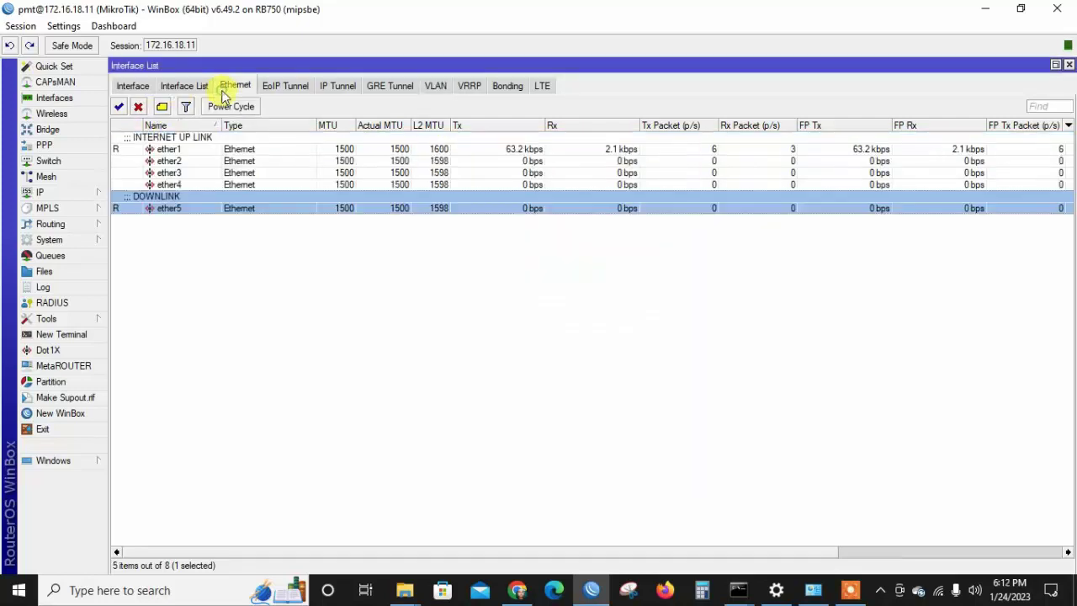
Change the 172.16.78.1/29 address comment to 'user lan Pc' in IP Addresses.
{"action": "left_click", "coordinate": [91, 193]}
{"action": "left_click", "coordinate": [135, 202]}
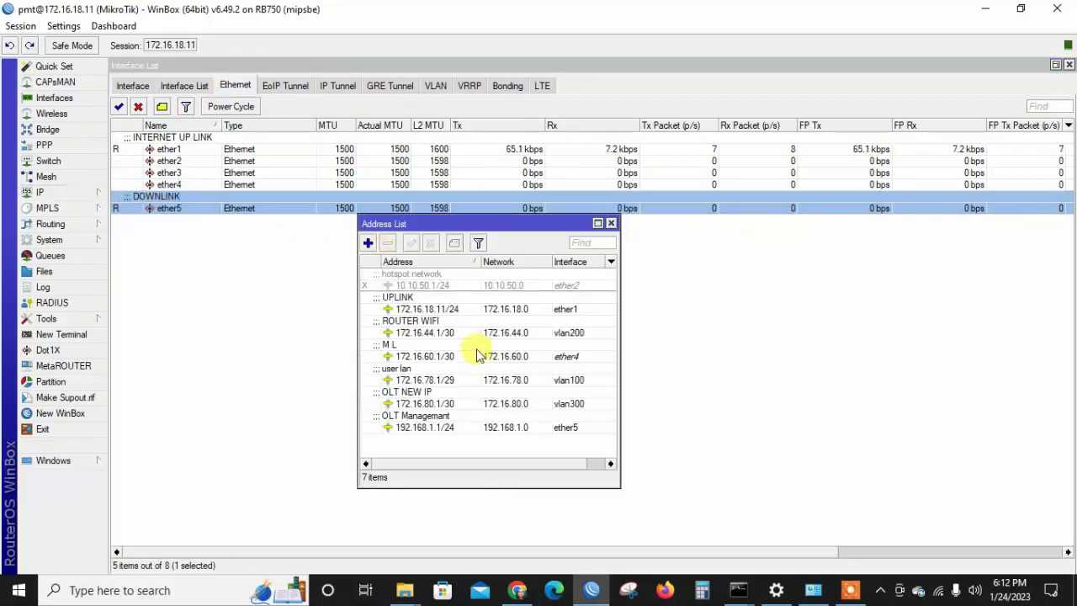
{"action": "left_click", "coordinate": [462, 405]}
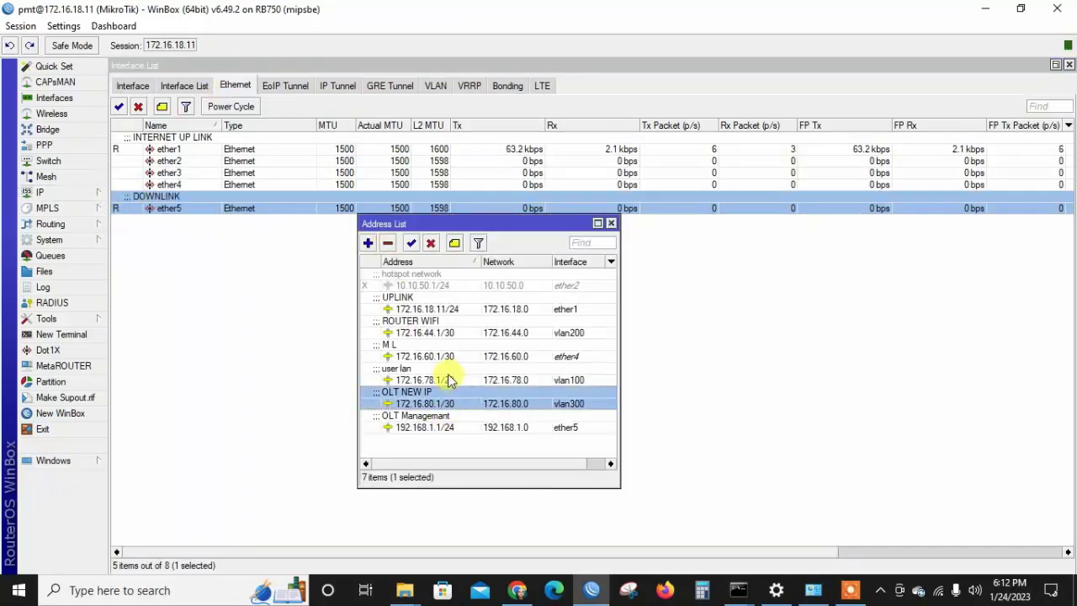
{"action": "left_click", "coordinate": [560, 381]}
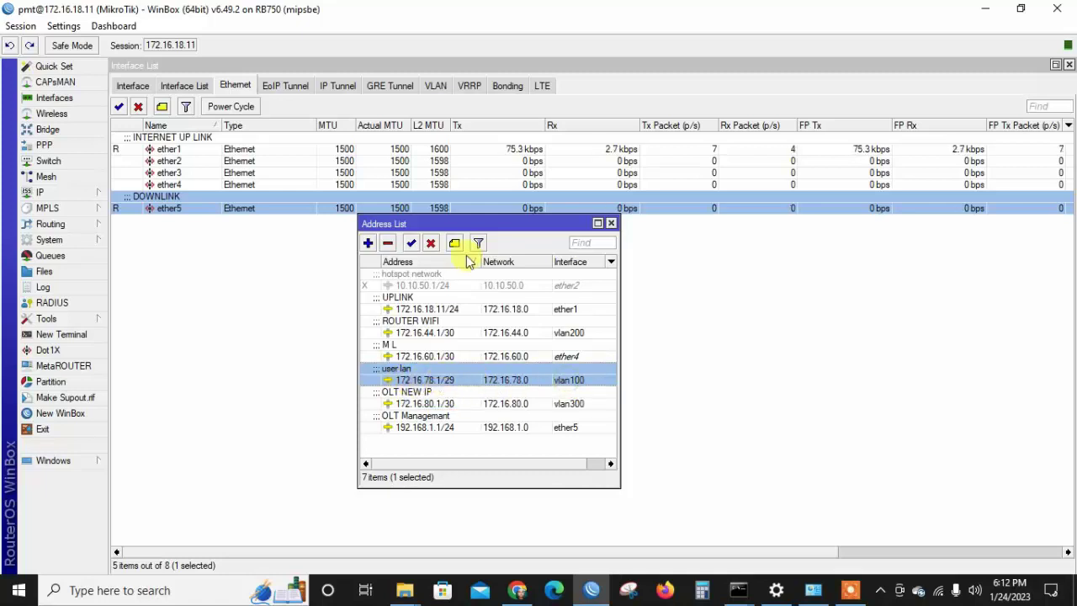
{"action": "left_click", "coordinate": [455, 243]}
{"action": "key", "text": "End"}
{"action": "type", "text": "Pc"}
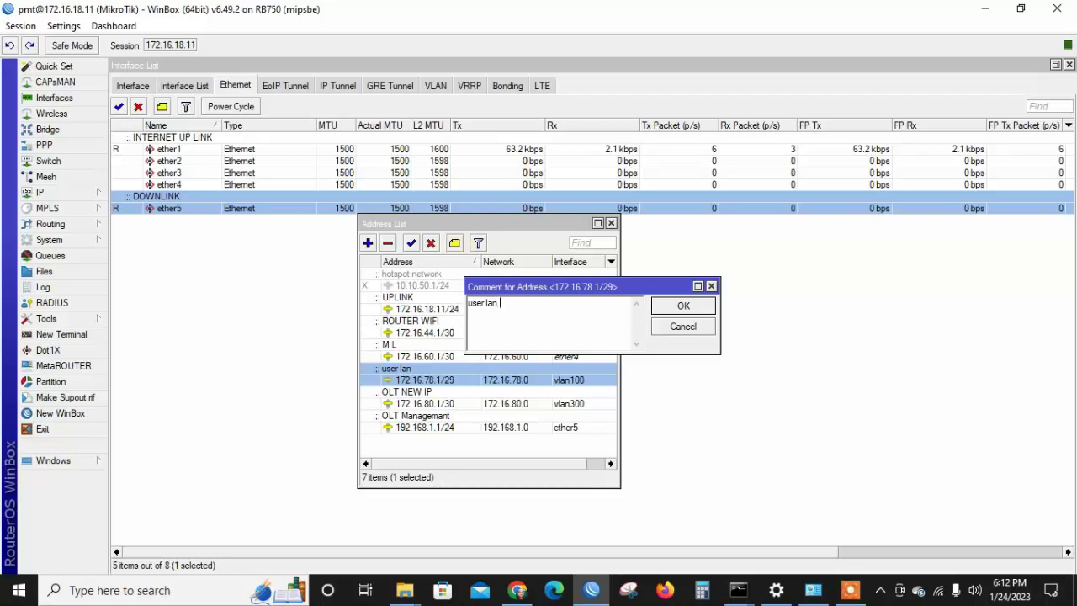
{"action": "key", "text": "Return"}
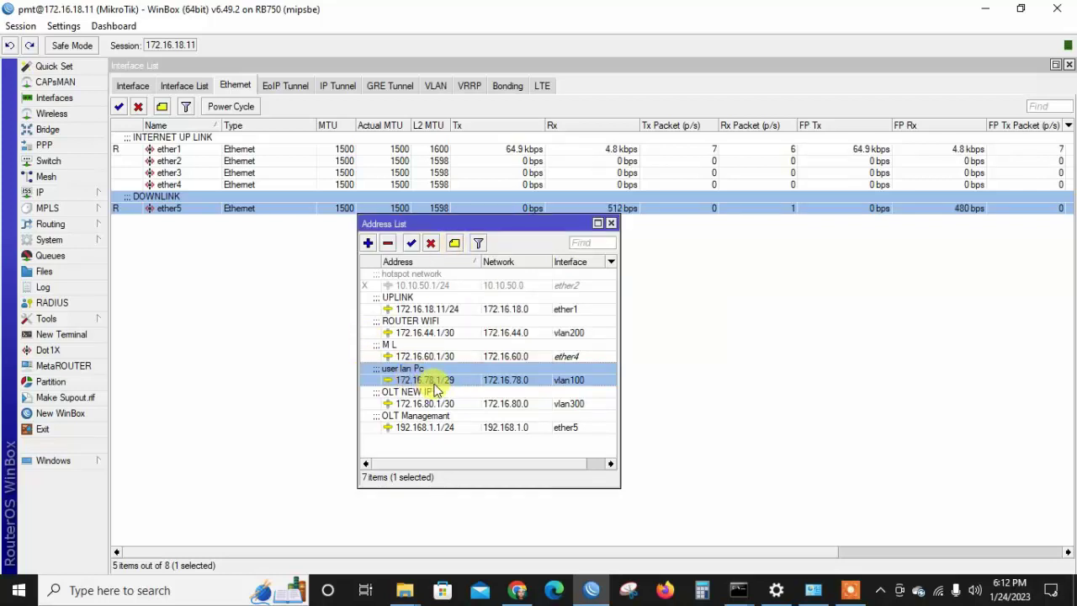
Copy the address 172.16.78.1/29 from its edit window.
{"action": "mouse_move", "coordinate": [443, 388]}
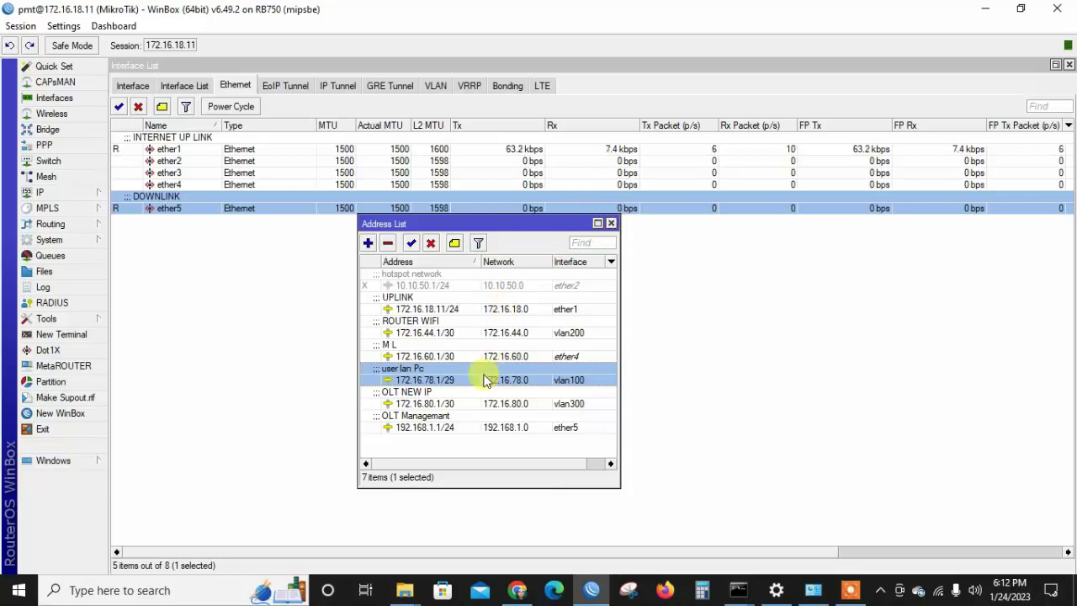
{"action": "double_click", "coordinate": [487, 380]}
{"action": "right_click", "coordinate": [596, 250]}
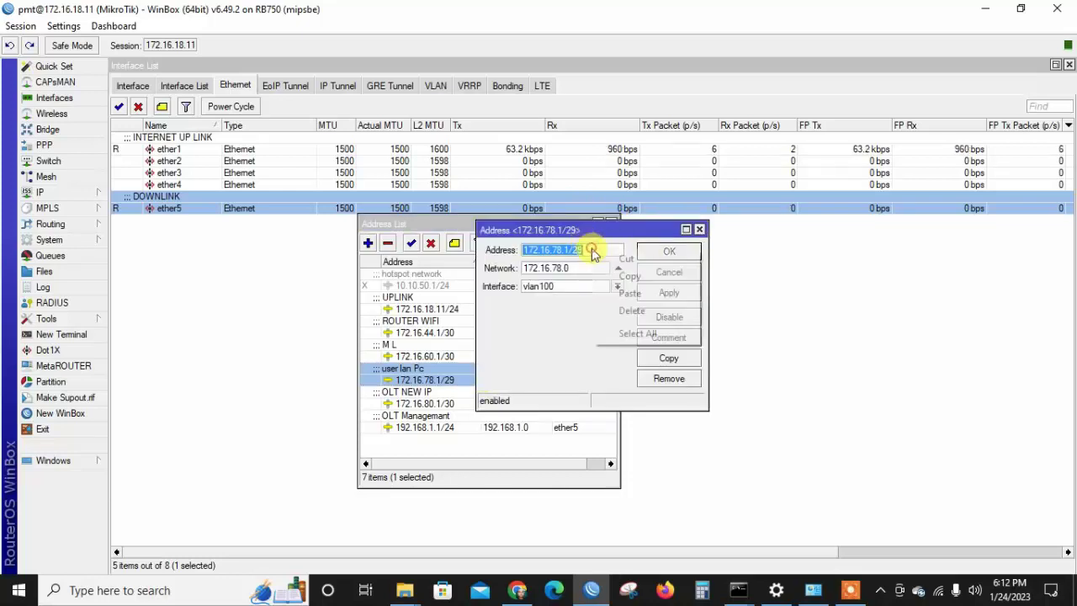
{"action": "left_click", "coordinate": [627, 277]}
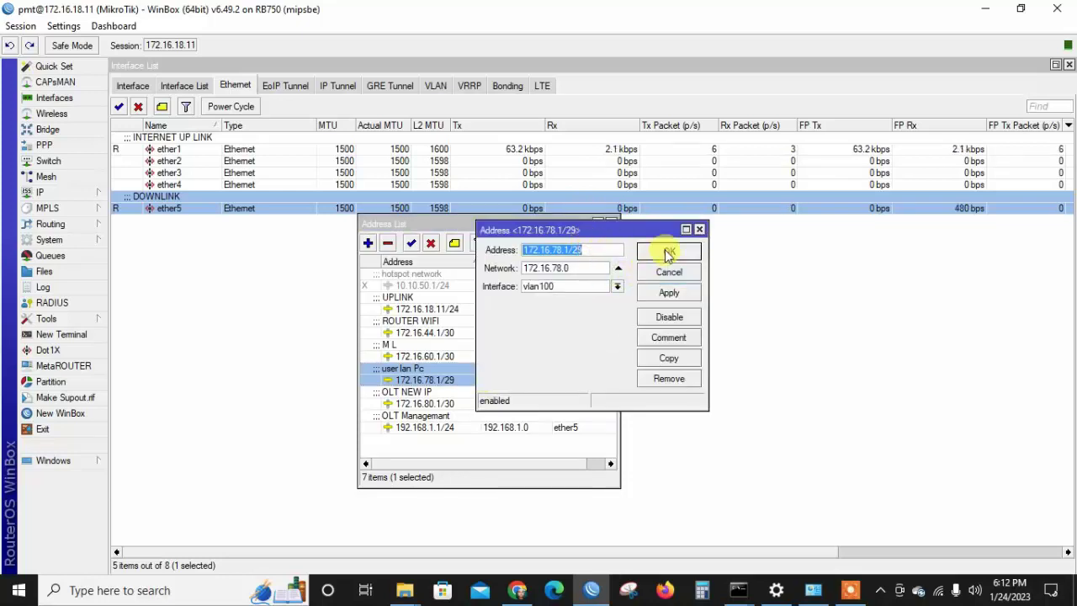
{"action": "left_click", "coordinate": [667, 253]}
{"action": "left_click", "coordinate": [80, 191]}
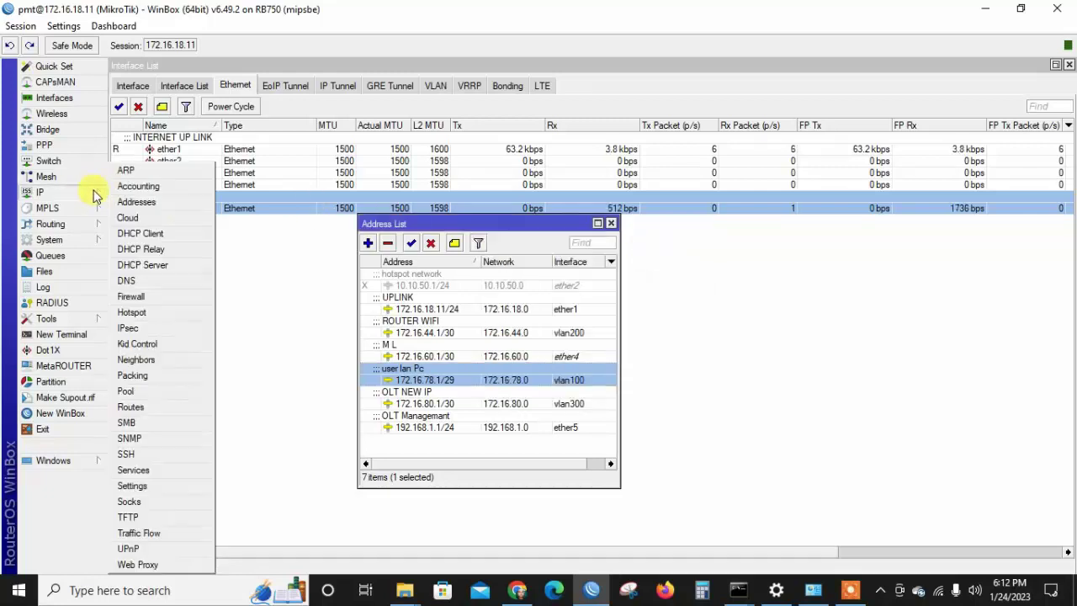
Ping 172.16.78.2 from the ARP table and observe 100% packet loss.
{"action": "left_click", "coordinate": [126, 171]}
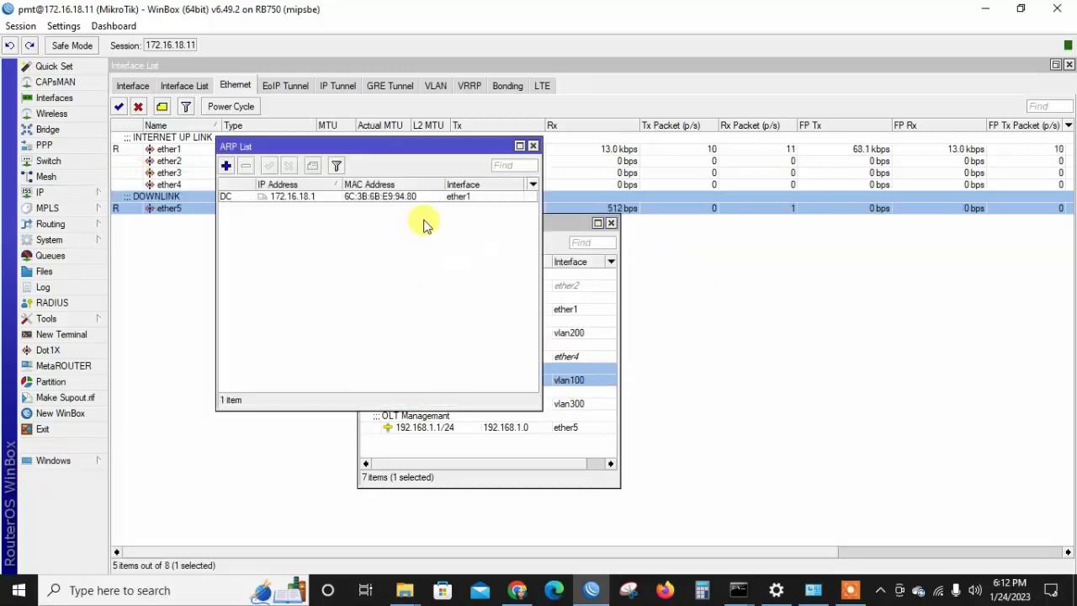
{"action": "left_click", "coordinate": [435, 202]}
{"action": "right_click", "coordinate": [435, 202]}
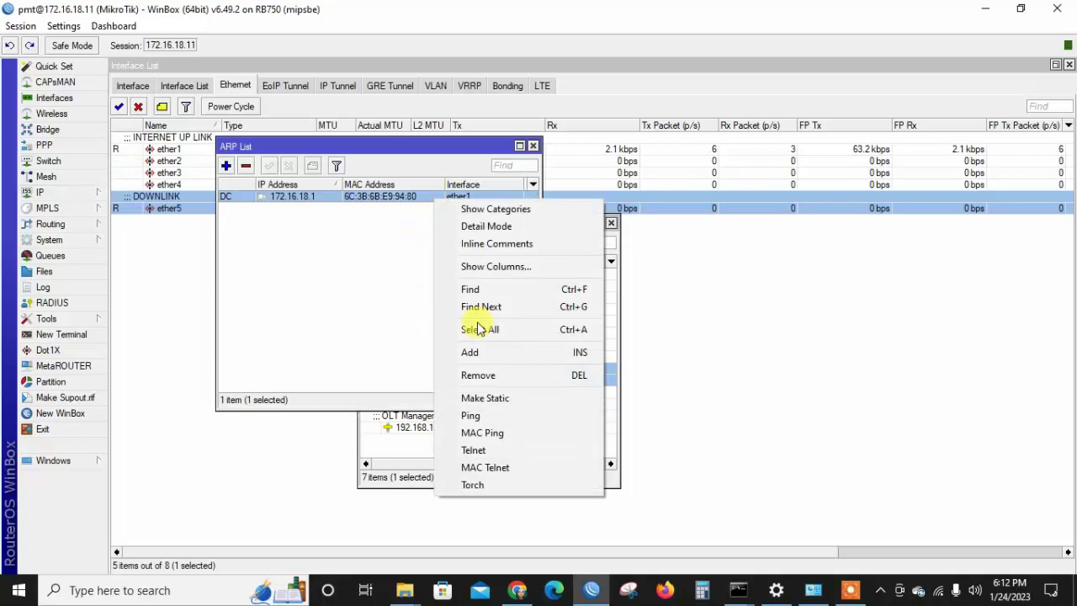
{"action": "left_click", "coordinate": [503, 416]}
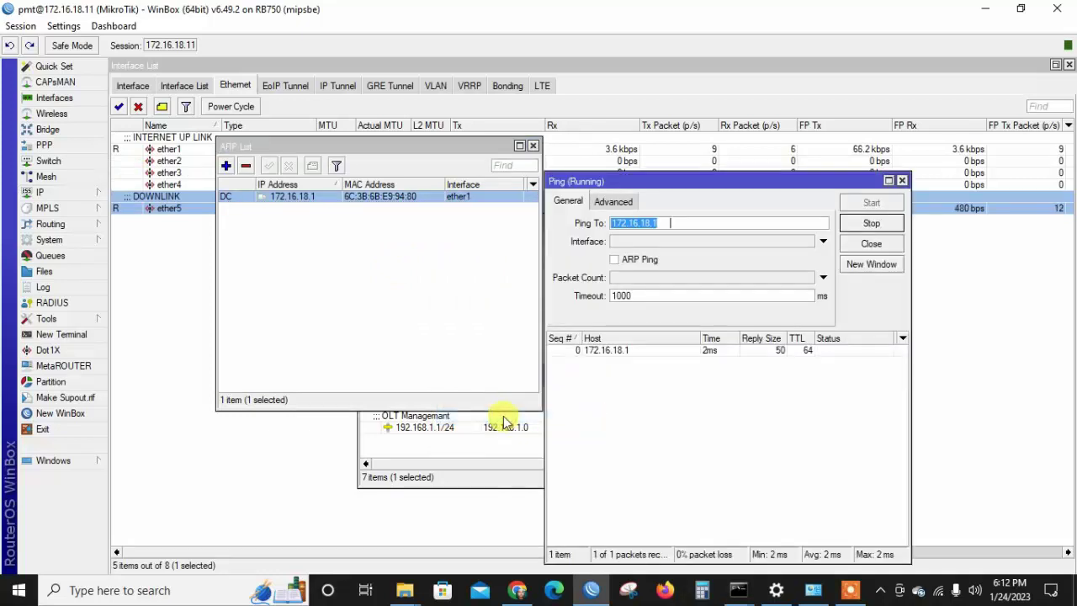
{"action": "type", "text": "172.16.78."}
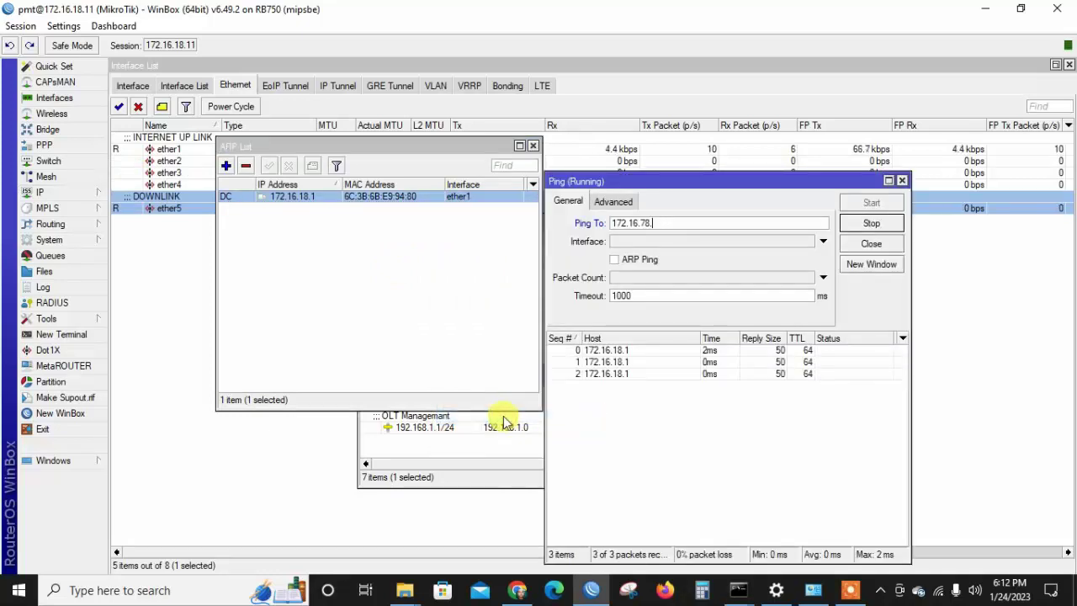
{"action": "type", "text": "2"}
{"action": "key", "text": "Return"}
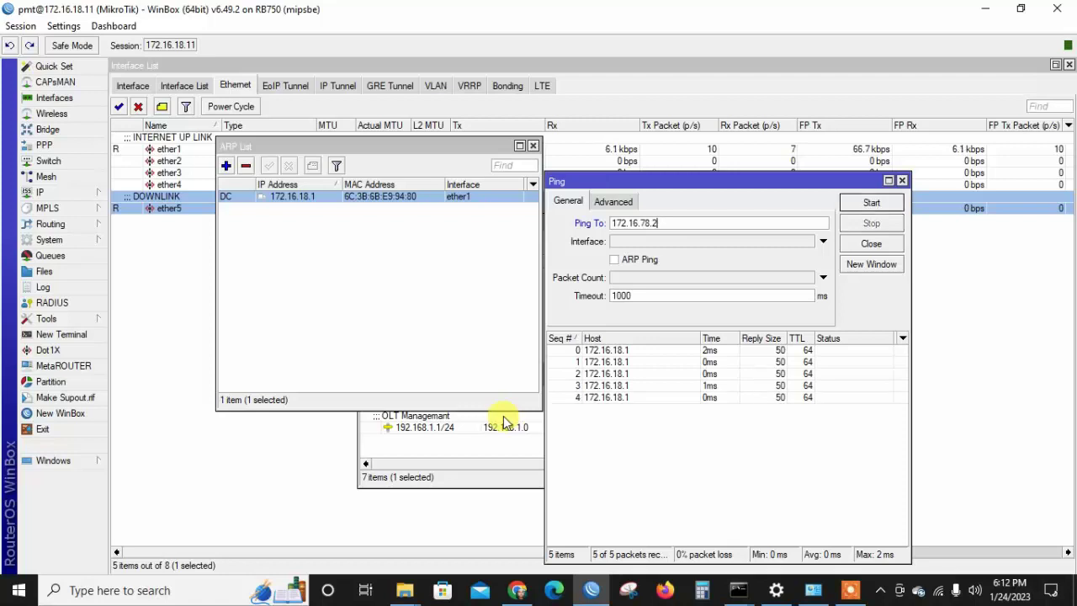
{"action": "left_click", "coordinate": [881, 205]}
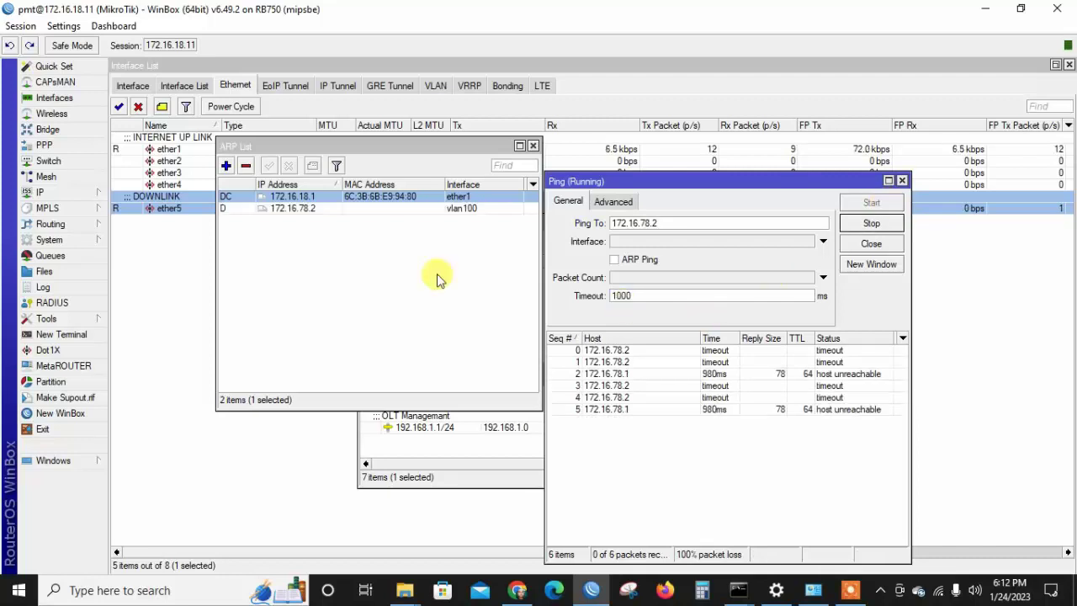
{"action": "left_click", "coordinate": [515, 592]}
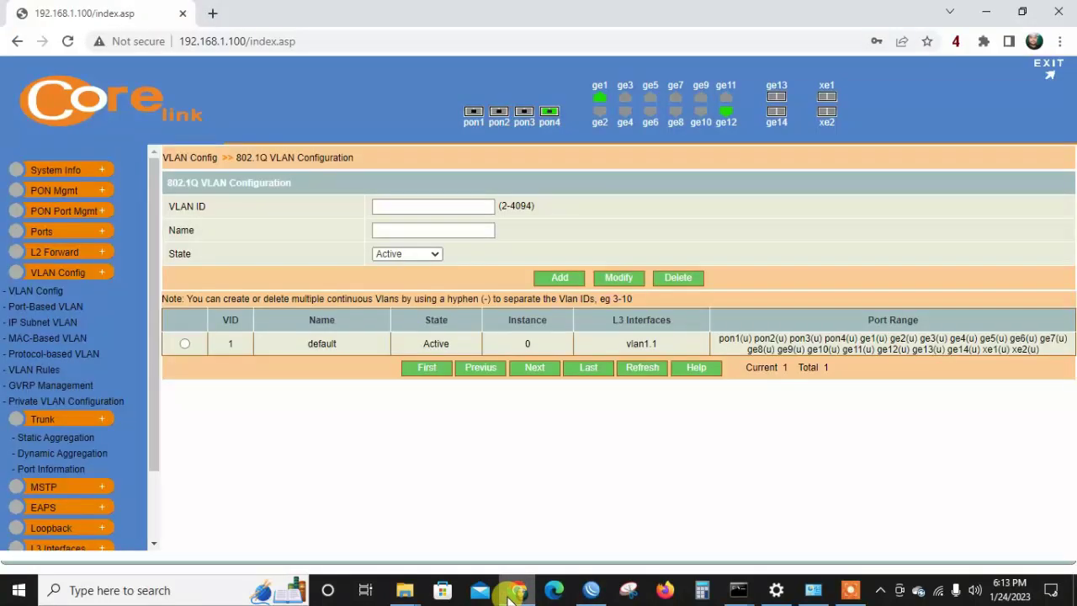
Add an active VLAN with ID 100 named 'name100' to the 802.1Q VLAN table.
{"action": "left_click", "coordinate": [425, 208]}
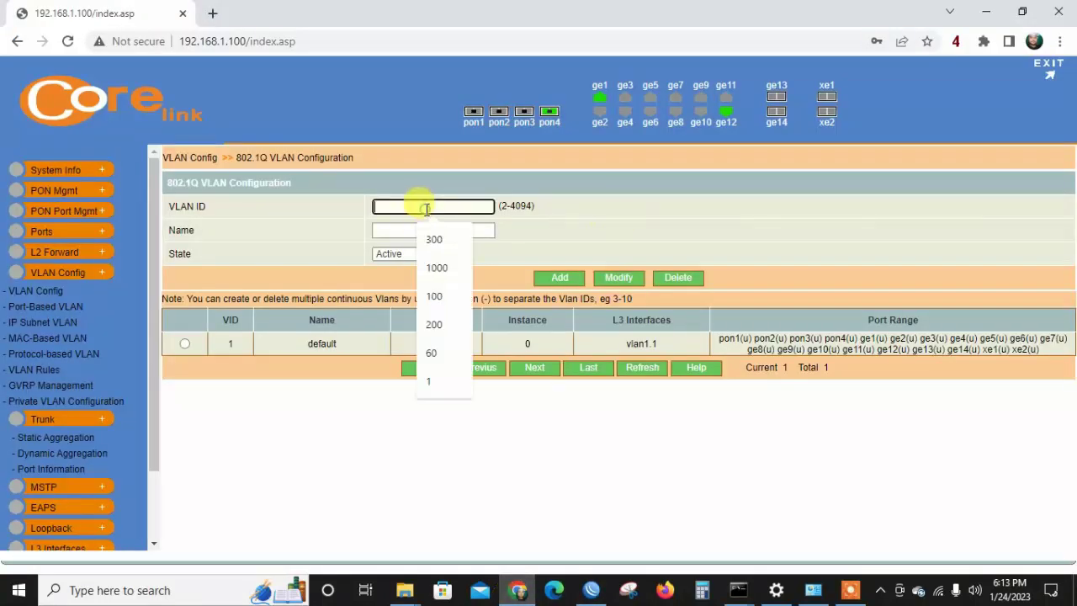
{"action": "type", "text": "100"}
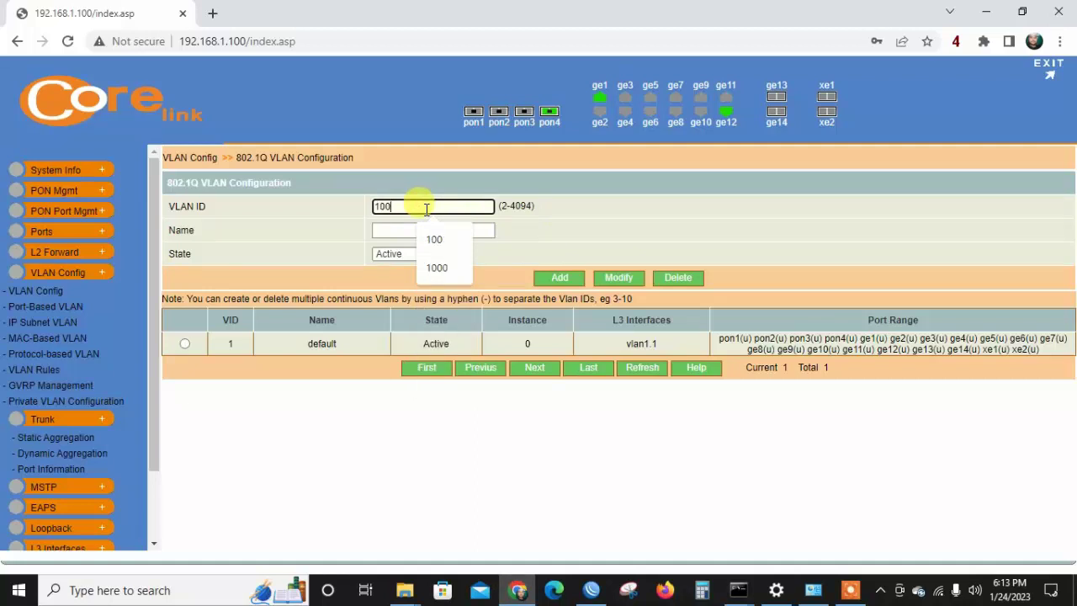
{"action": "left_click", "coordinate": [408, 230]}
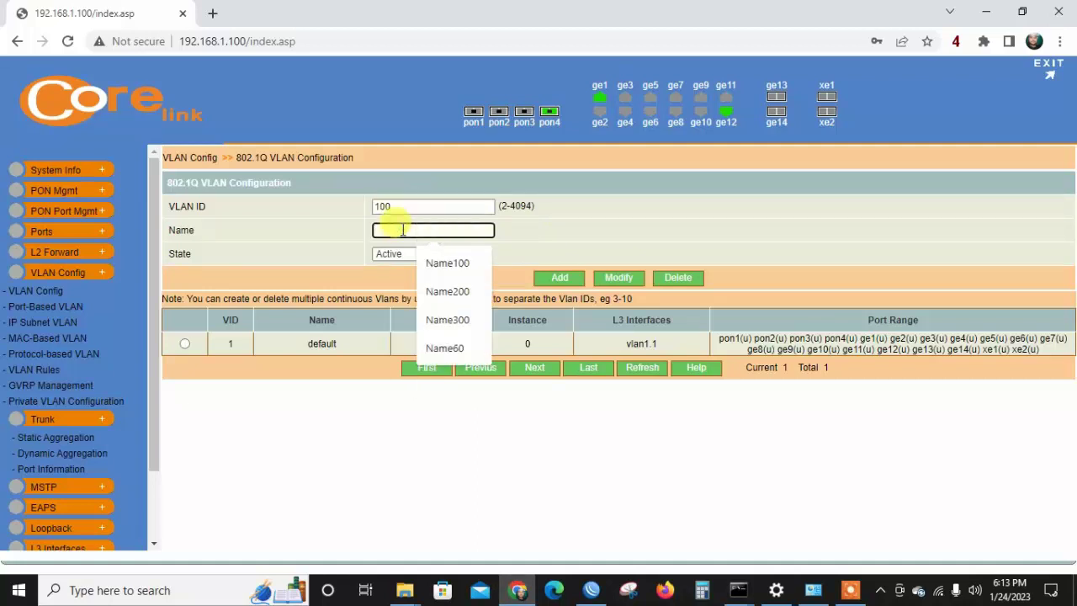
{"action": "type", "text": "name100"}
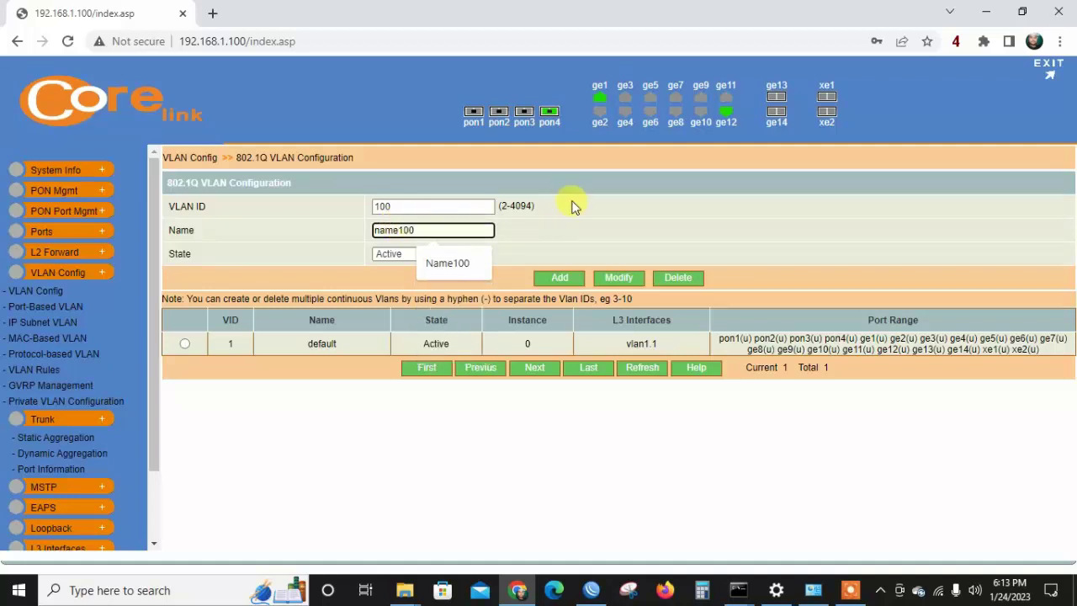
{"action": "left_click", "coordinate": [572, 206]}
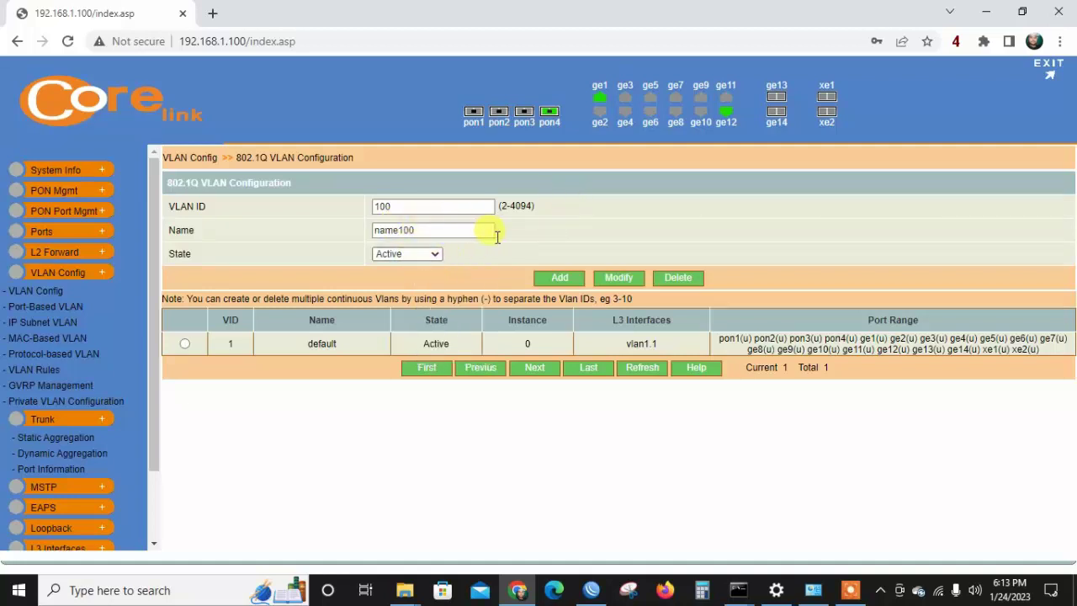
{"action": "left_click", "coordinate": [565, 283]}
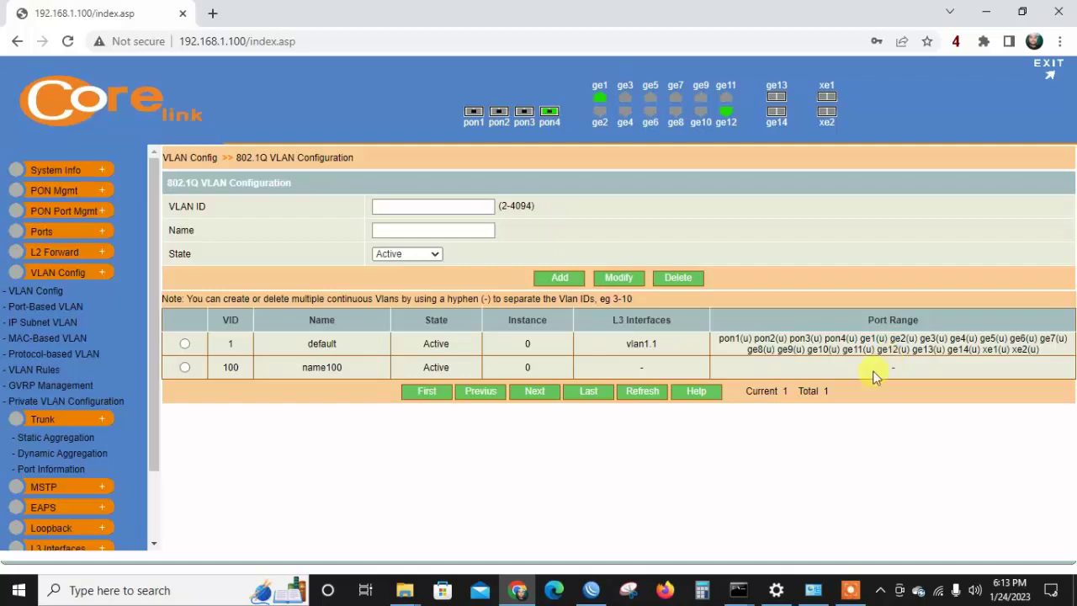
On the Port-Based VLAN page, select ports ge1 and pon4.
{"action": "left_click", "coordinate": [45, 311]}
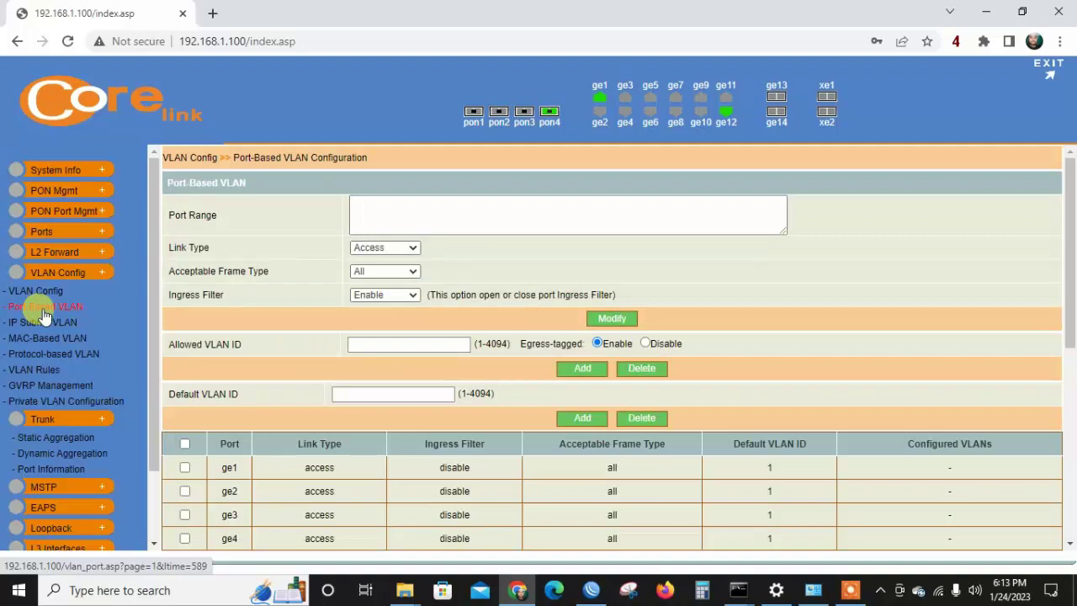
{"action": "left_click", "coordinate": [185, 469]}
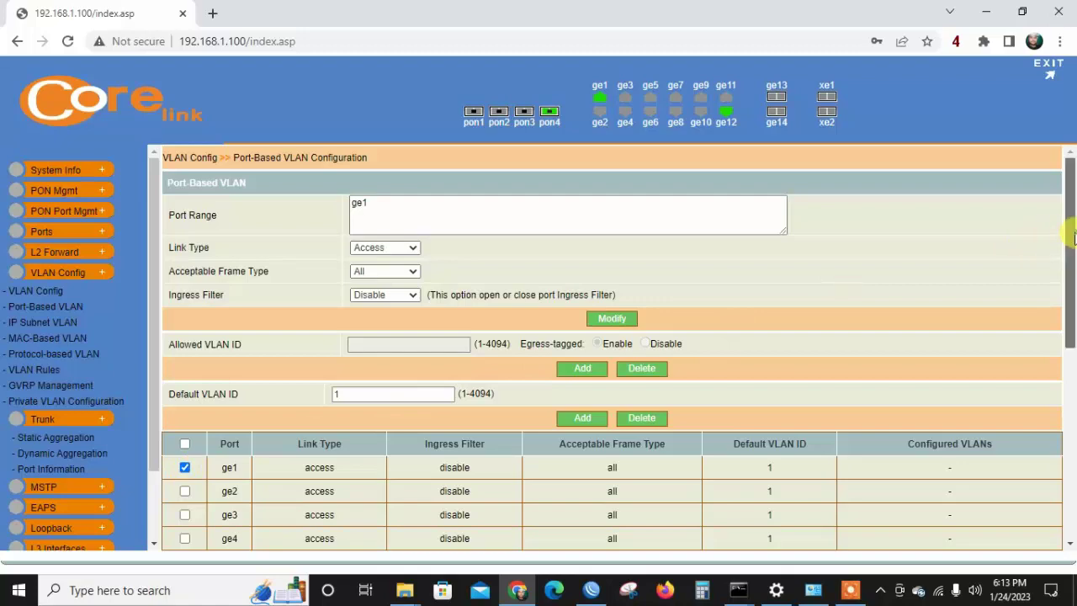
{"action": "left_click_drag", "start_coordinate": [1073, 238], "coordinate": [1073, 404]}
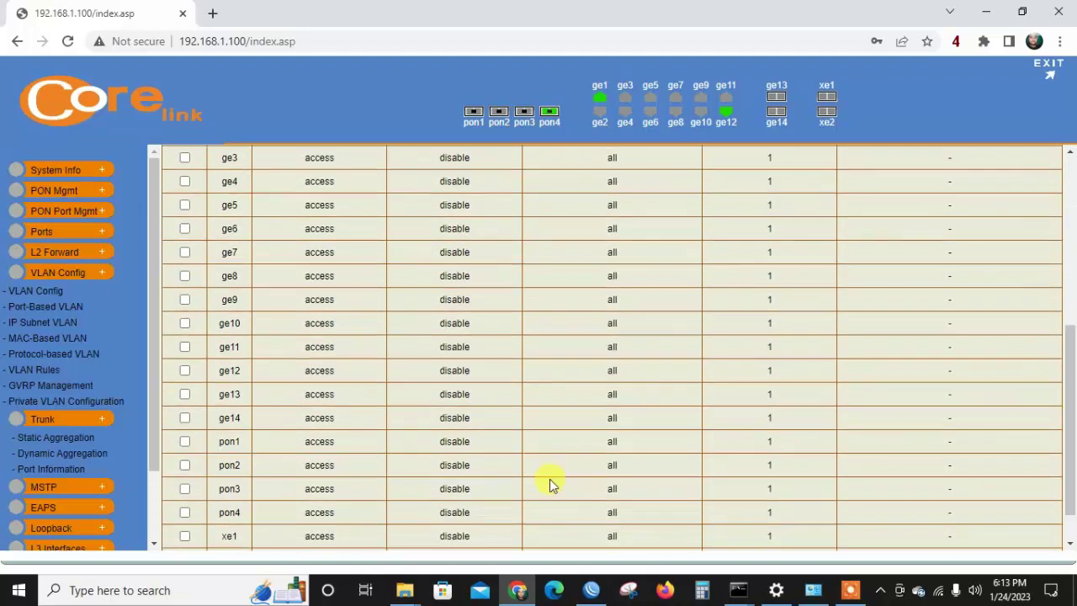
{"action": "left_click", "coordinate": [185, 512]}
{"action": "left_click_drag", "start_coordinate": [1073, 397], "coordinate": [1067, 243]}
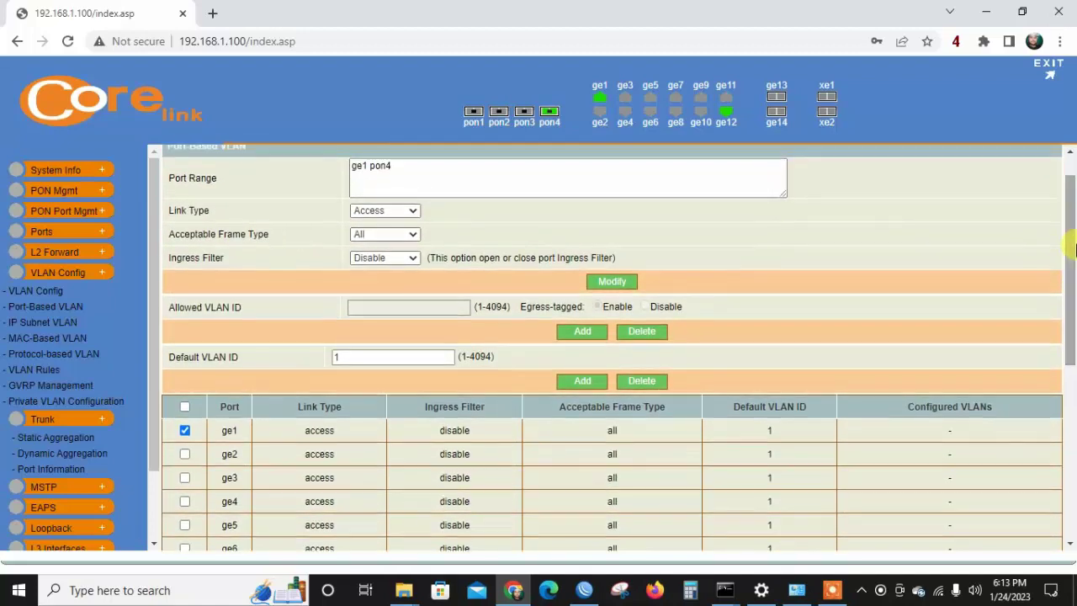
Set them to Trunk, Vlan-tagged frames only, allowed VLAN 100, and apply.
{"action": "left_click", "coordinate": [368, 211]}
{"action": "left_click", "coordinate": [370, 236]}
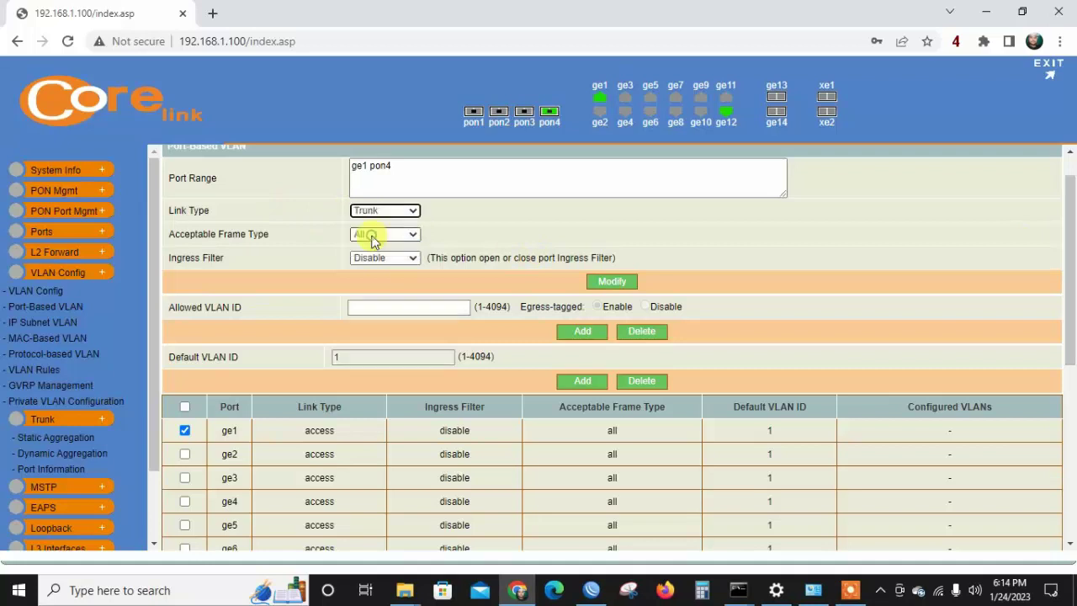
{"action": "left_click", "coordinate": [375, 239]}
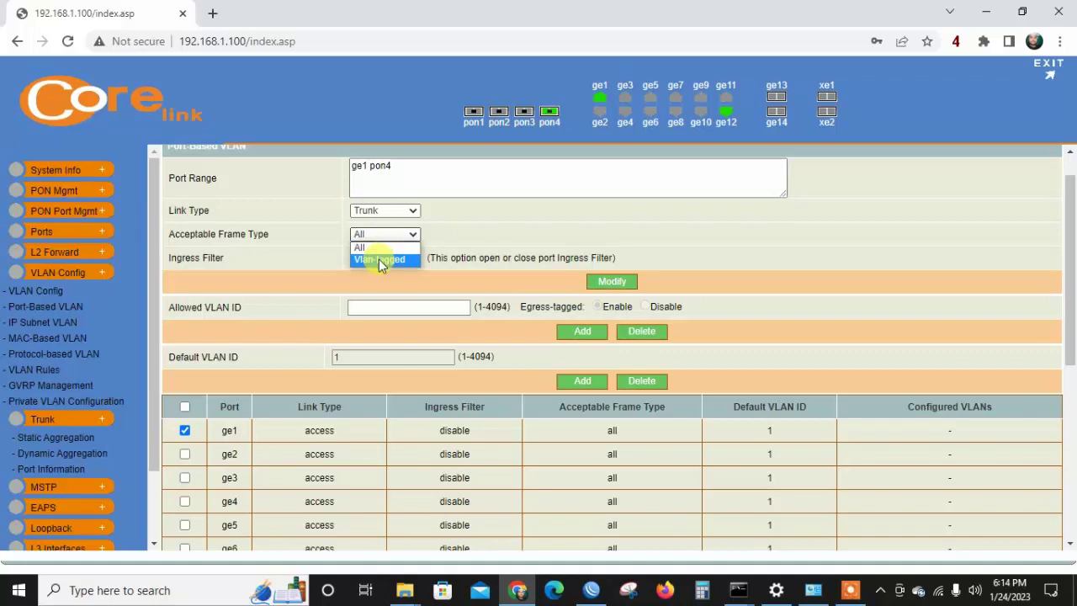
{"action": "left_click", "coordinate": [380, 259]}
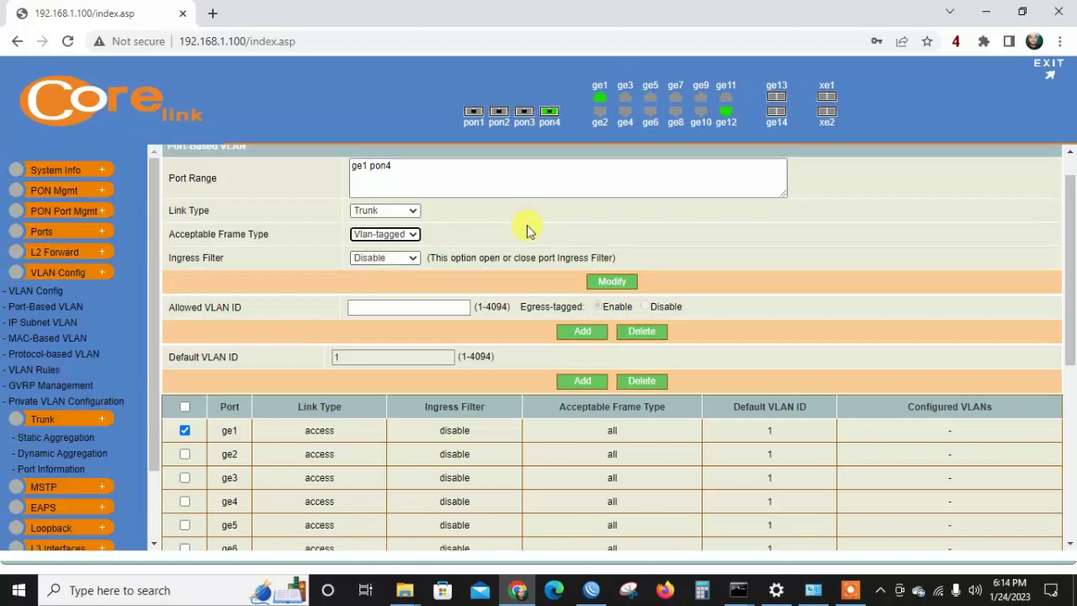
{"action": "left_click", "coordinate": [407, 307]}
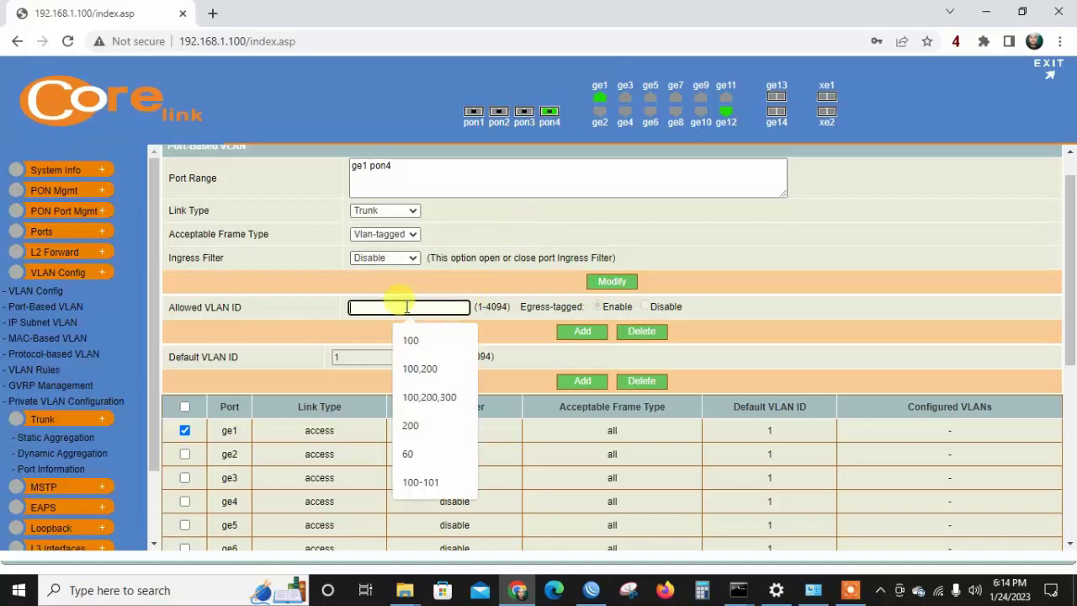
{"action": "type", "text": "100"}
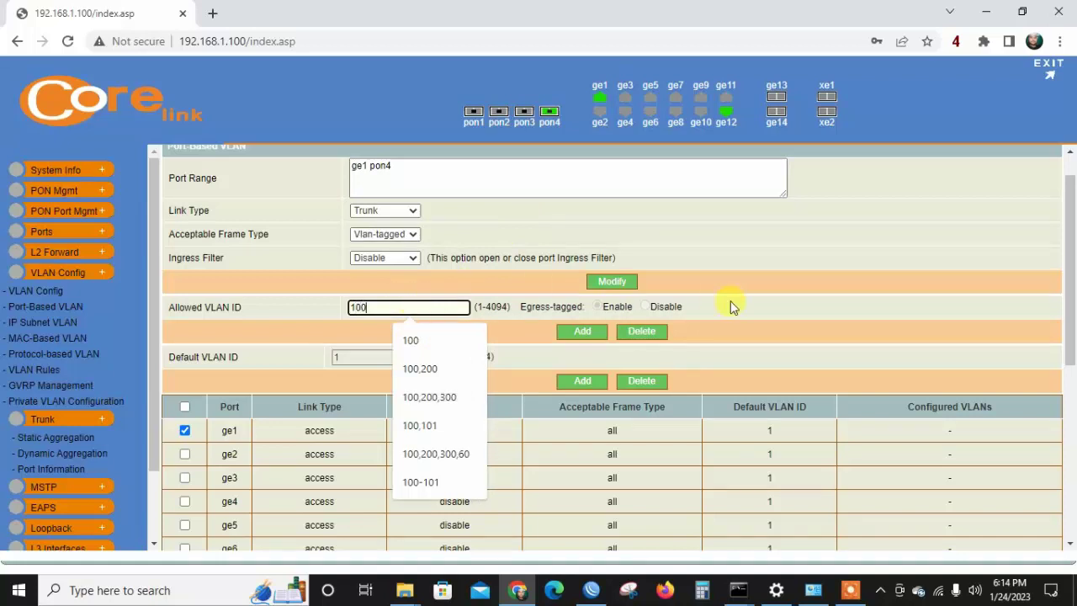
{"action": "left_click", "coordinate": [730, 300]}
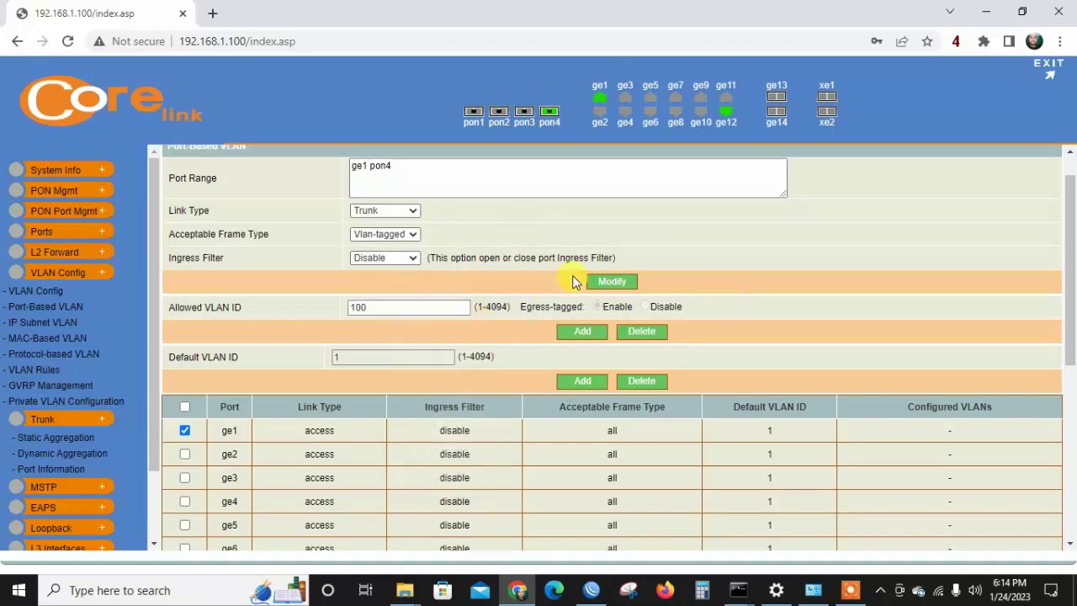
{"action": "left_click", "coordinate": [612, 283]}
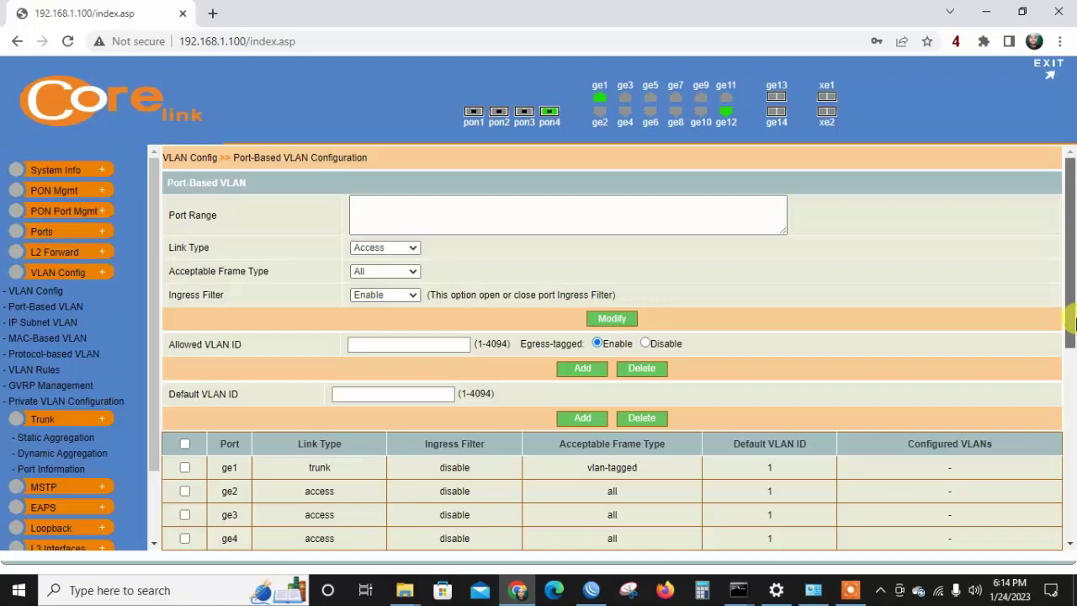
Select ports pon4 and ge1 and add 100 as their allowed VLAN ID.
{"action": "left_click_drag", "start_coordinate": [1072, 322], "coordinate": [1073, 506]}
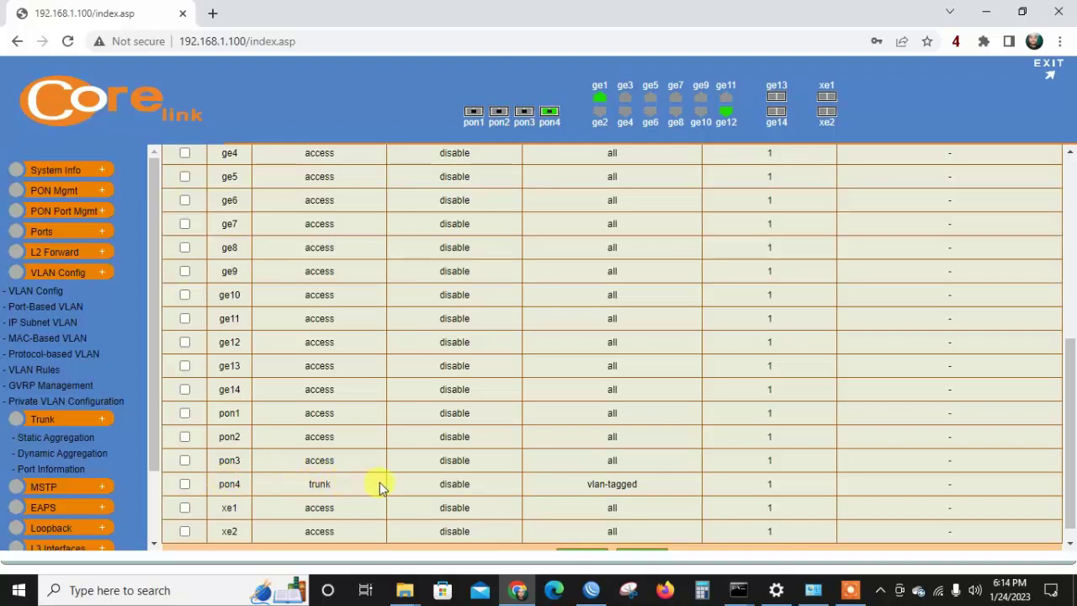
{"action": "left_click", "coordinate": [184, 485]}
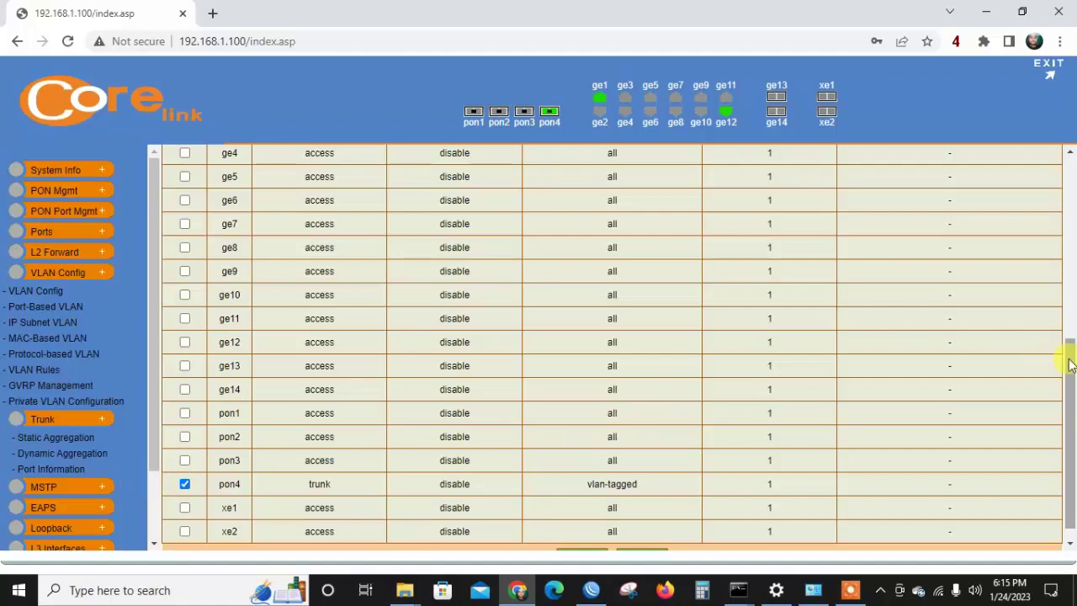
{"action": "left_click_drag", "start_coordinate": [1070, 363], "coordinate": [1070, 187]}
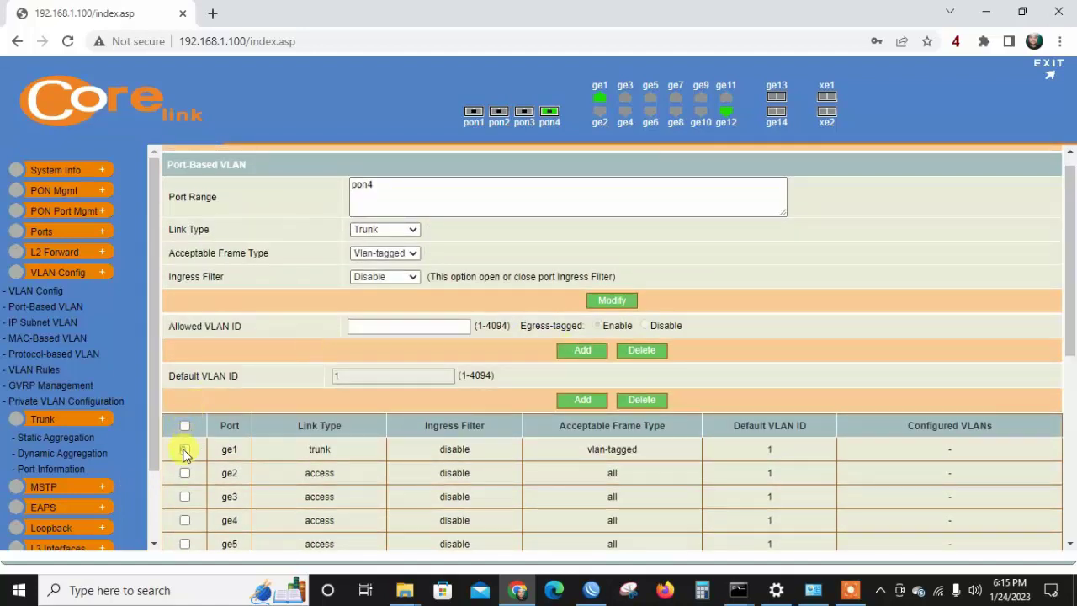
{"action": "left_click", "coordinate": [184, 450]}
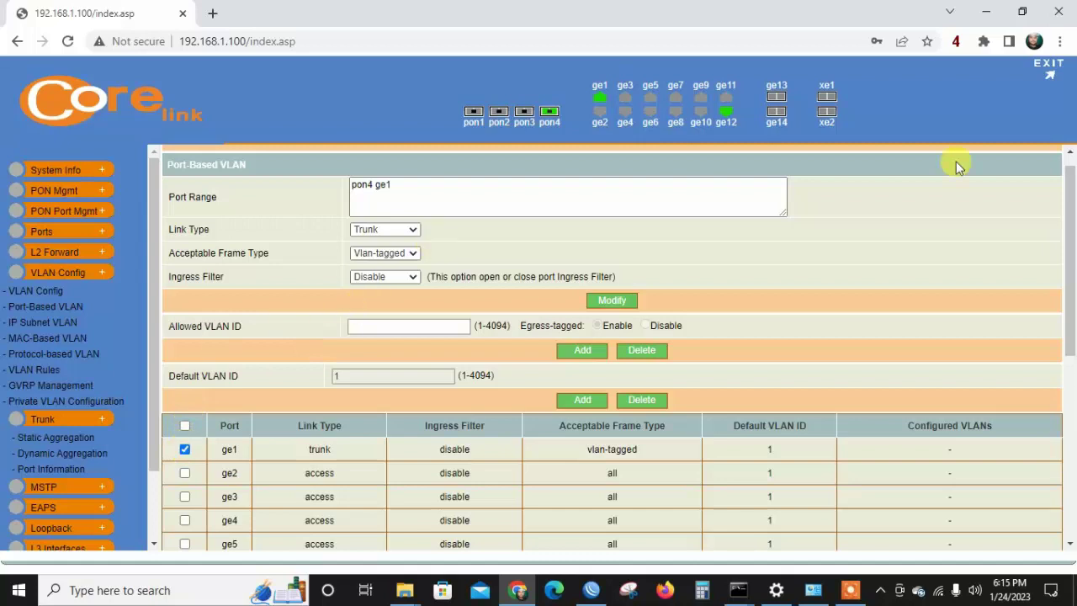
{"action": "left_click_drag", "start_coordinate": [1071, 165], "coordinate": [1070, 157]}
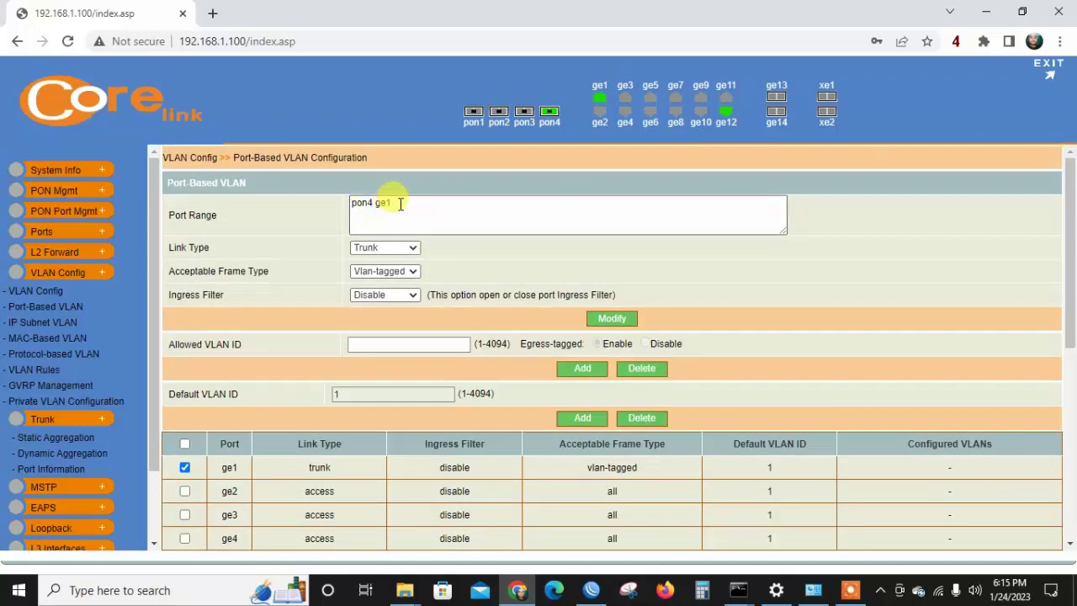
{"action": "left_click", "coordinate": [381, 348]}
{"action": "type", "text": "100"}
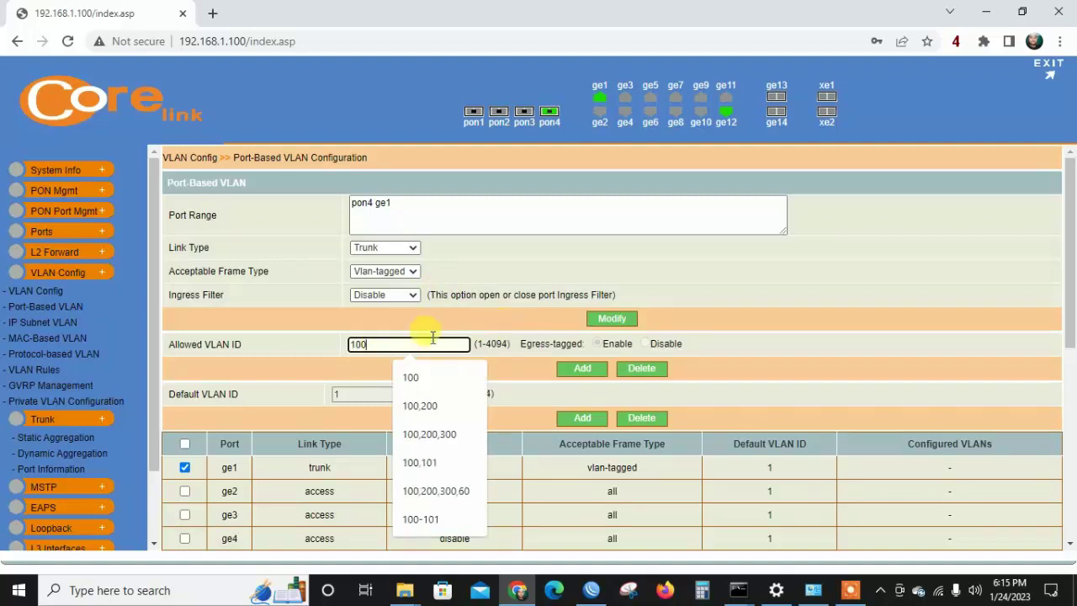
{"action": "left_click", "coordinate": [585, 374]}
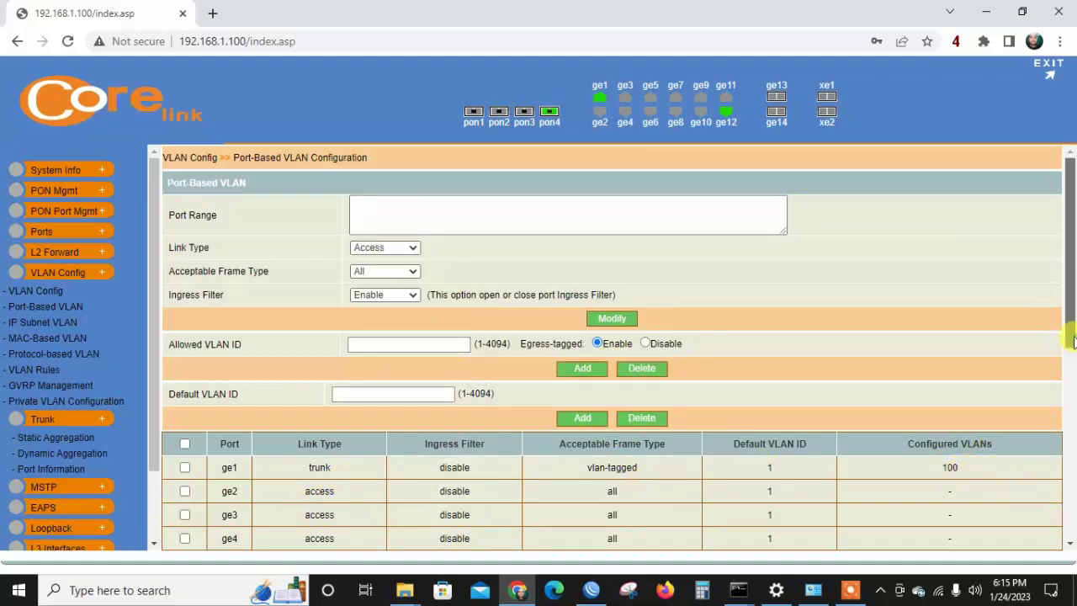
{"action": "left_click_drag", "start_coordinate": [1072, 341], "coordinate": [1073, 531]}
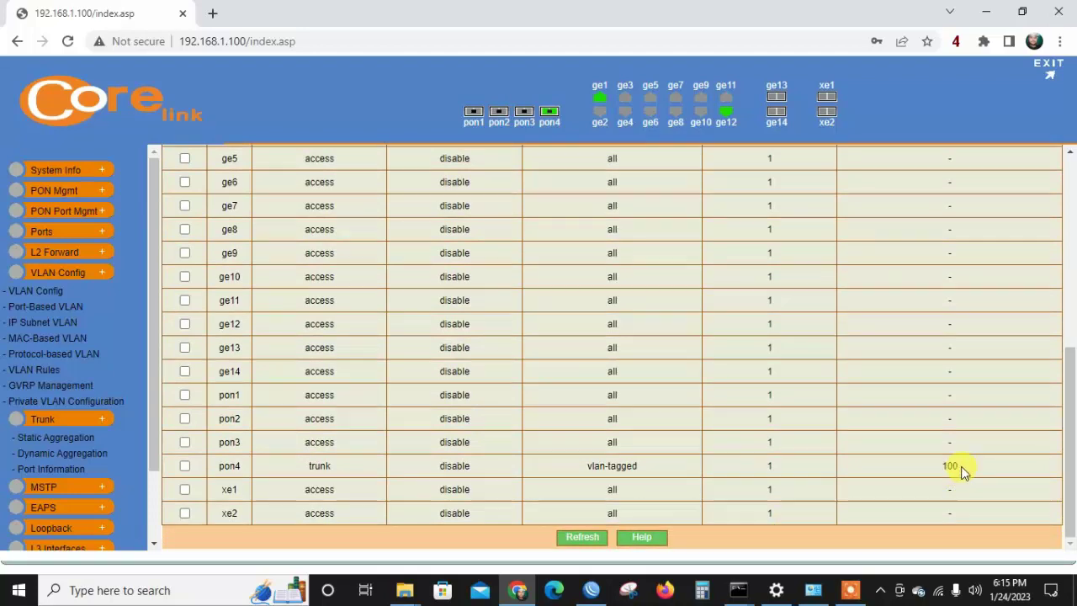
{"action": "left_click_drag", "start_coordinate": [1072, 448], "coordinate": [1072, 290]}
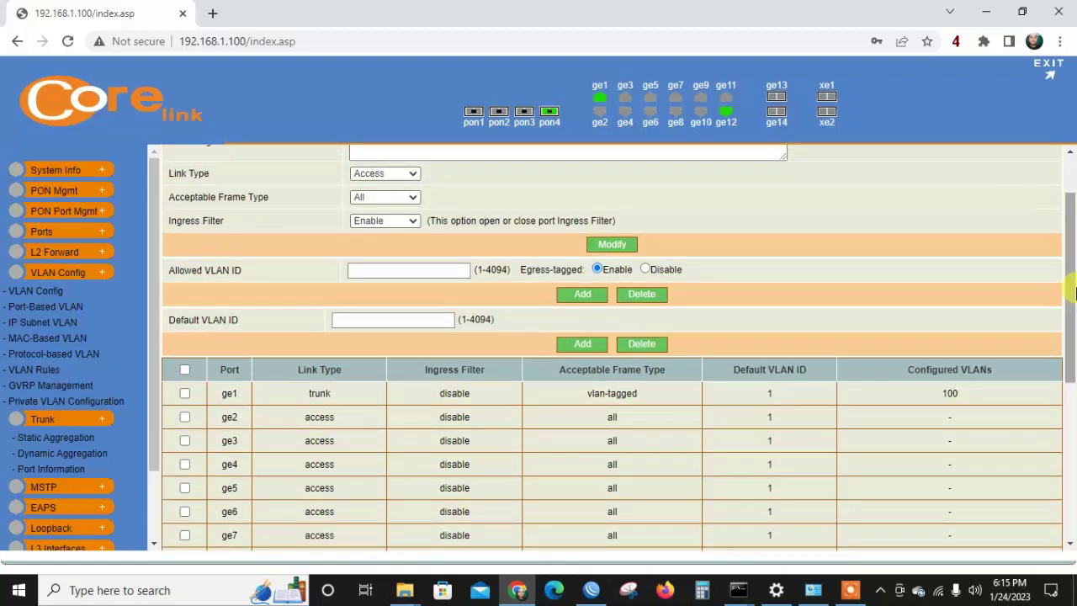
{"action": "left_click_drag", "start_coordinate": [1073, 290], "coordinate": [1072, 246]}
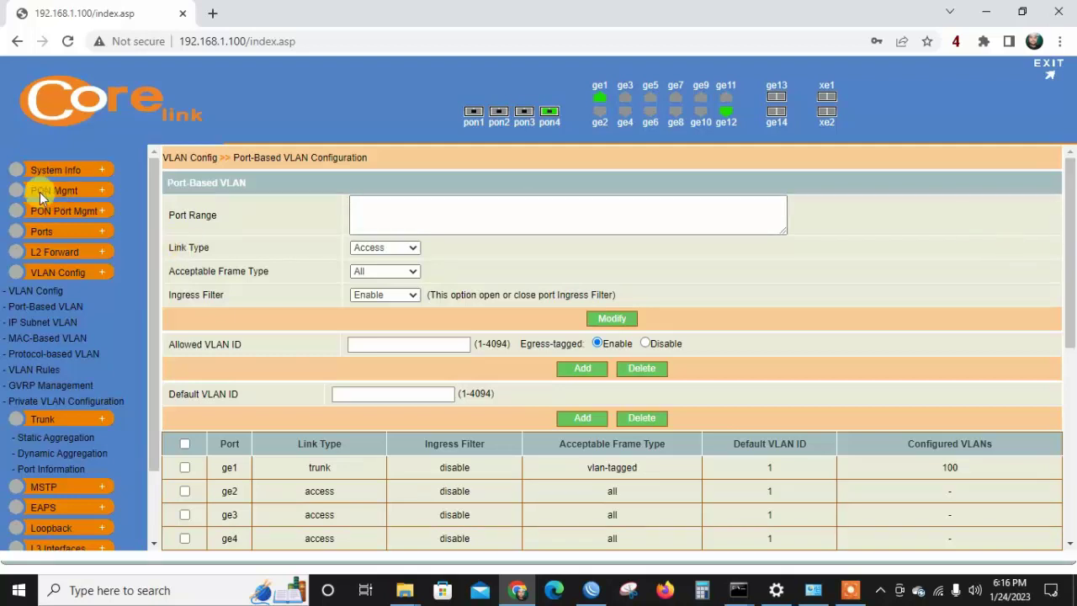
Open PON Mgmt > Show&Mgmt ONU to list the ONUs registered on PON4.
{"action": "left_click", "coordinate": [82, 194]}
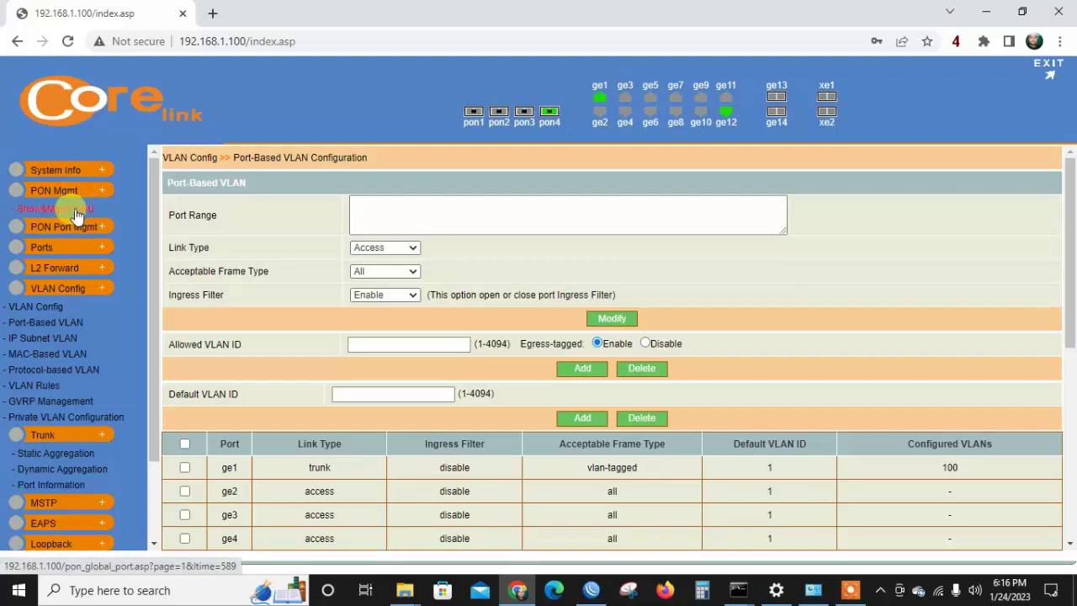
{"action": "left_click", "coordinate": [75, 210]}
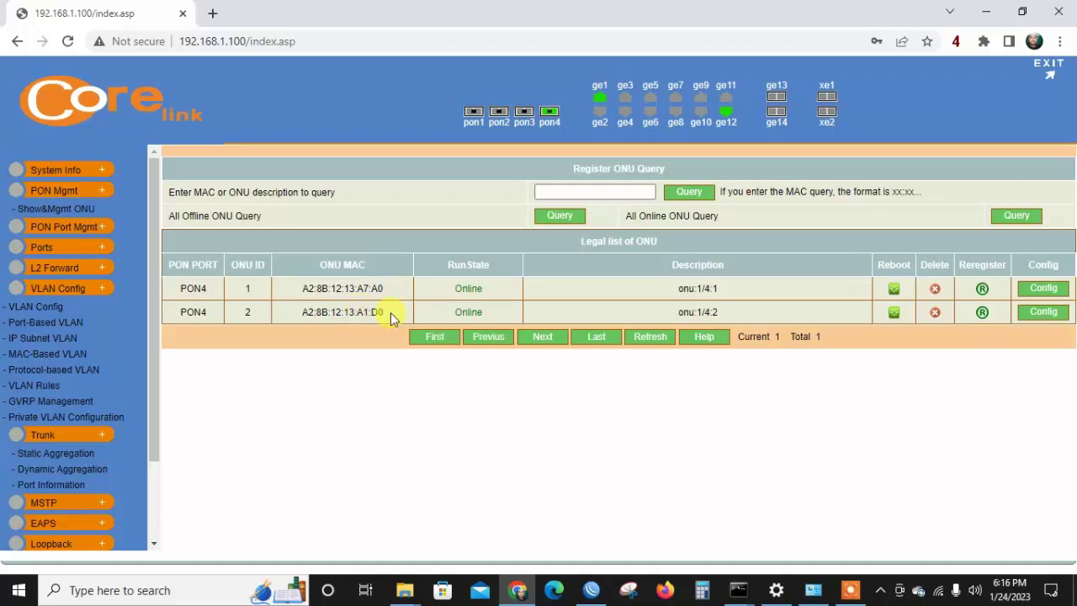
Set ONU-1's Ethernet port 1 to VLAN mode tag with SVLAN ID 100.
{"action": "left_click", "coordinate": [1043, 290]}
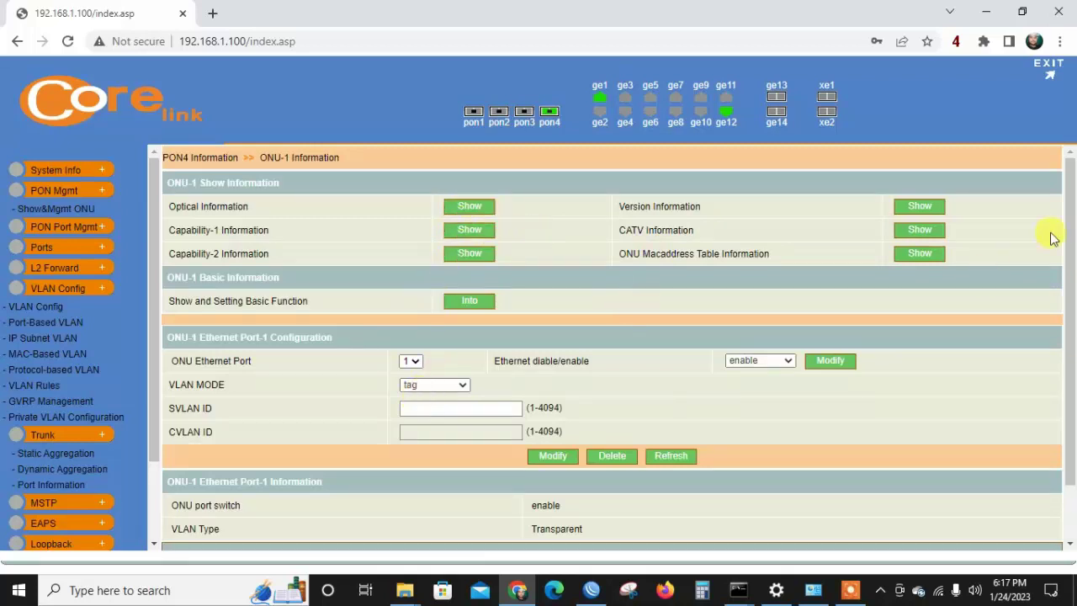
{"action": "left_click_drag", "start_coordinate": [1071, 237], "coordinate": [1071, 240]}
{"action": "scroll", "coordinate": [1071, 239], "scroll_direction": "down", "scroll_amount": 1}
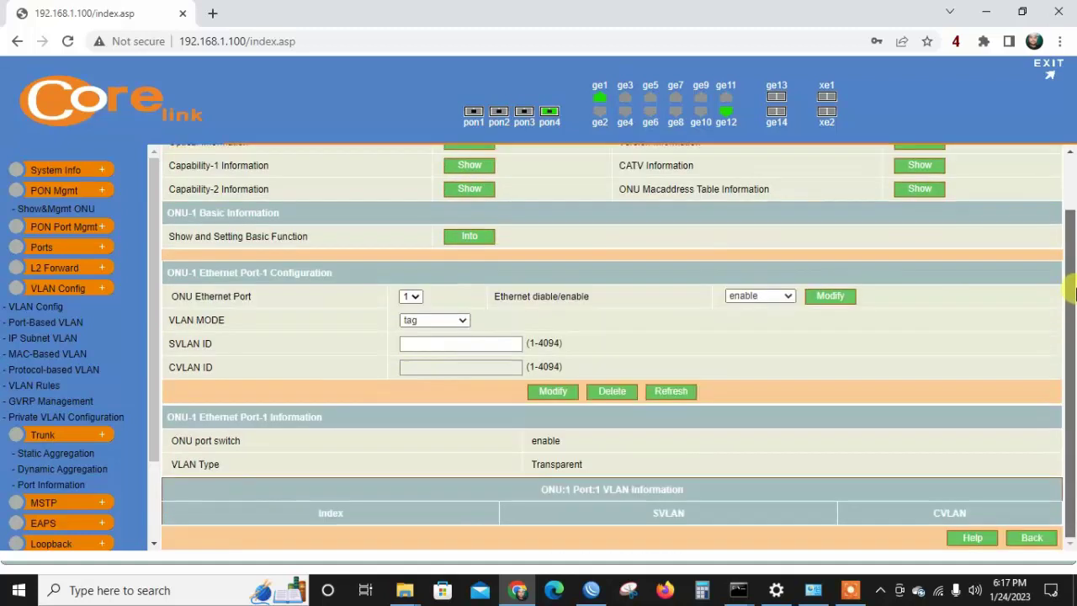
{"action": "scroll", "coordinate": [1073, 263], "scroll_direction": "up", "scroll_amount": 1}
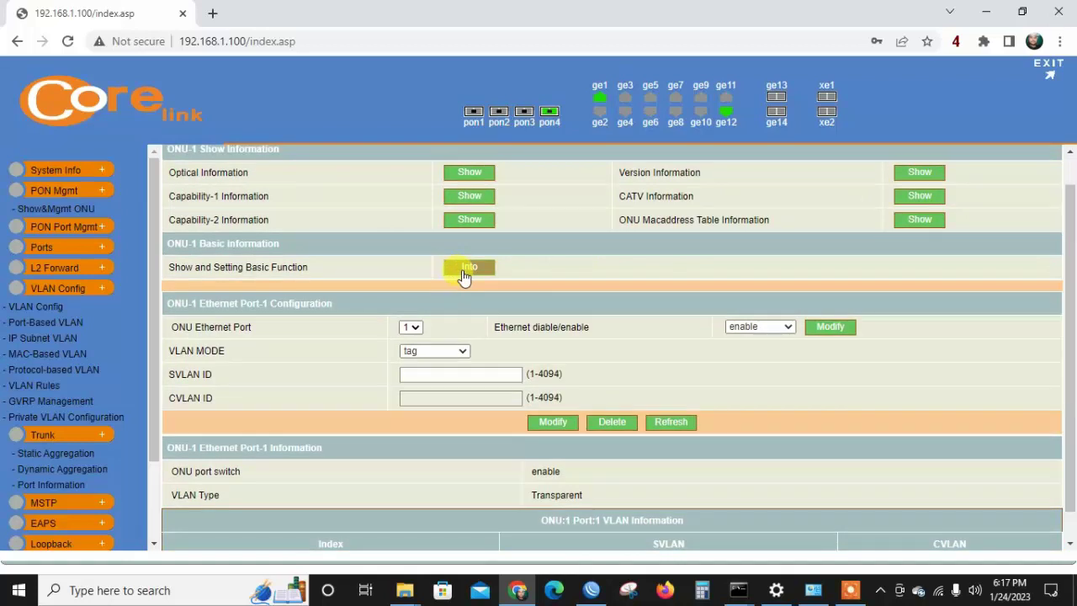
{"action": "left_click", "coordinate": [412, 357]}
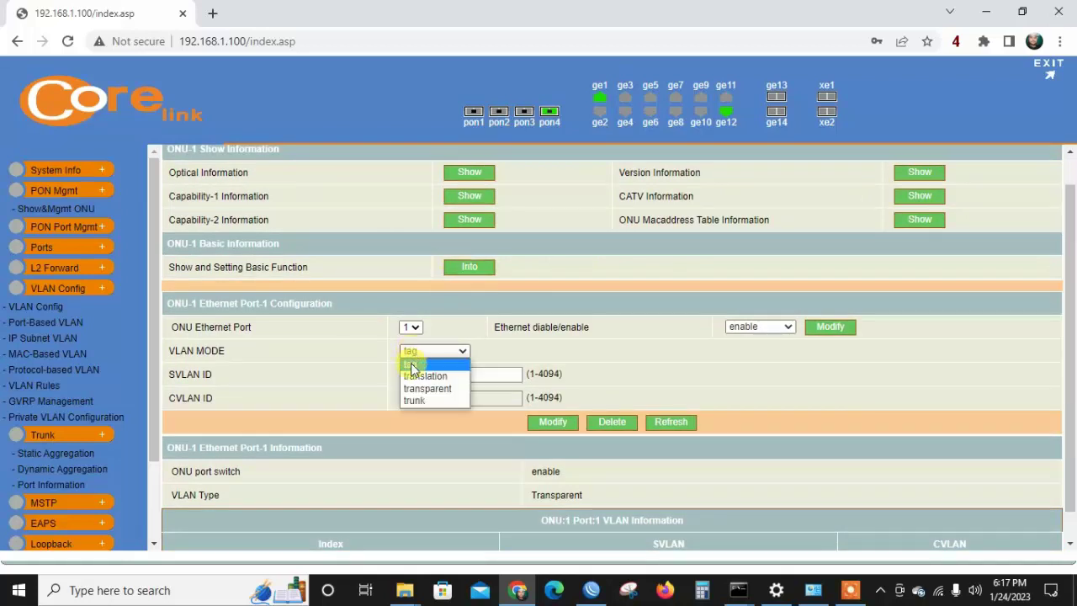
{"action": "left_click", "coordinate": [411, 362]}
{"action": "left_click", "coordinate": [414, 373]}
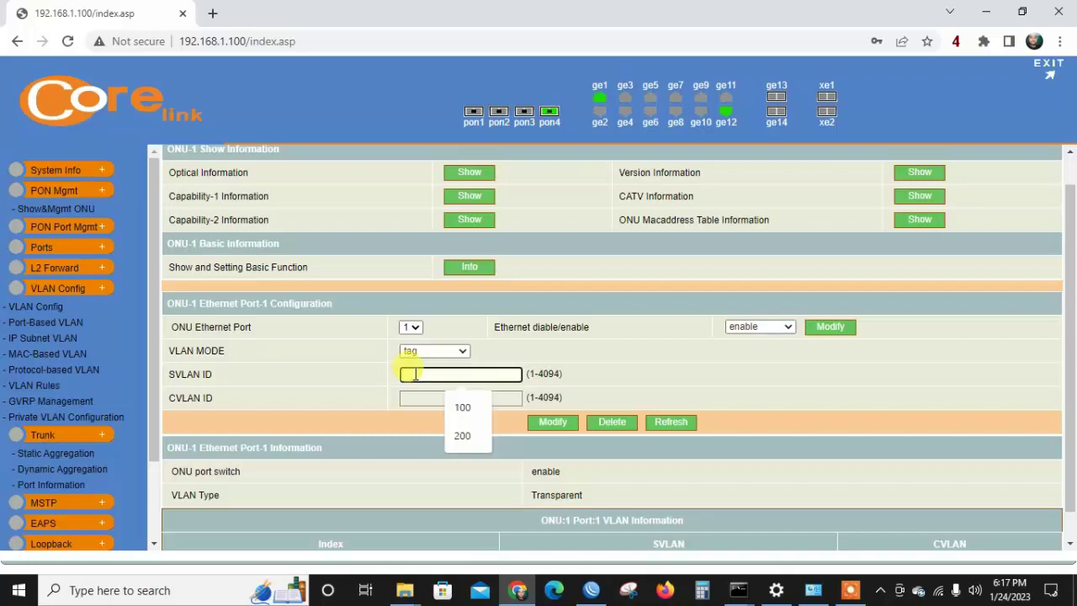
{"action": "type", "text": "100"}
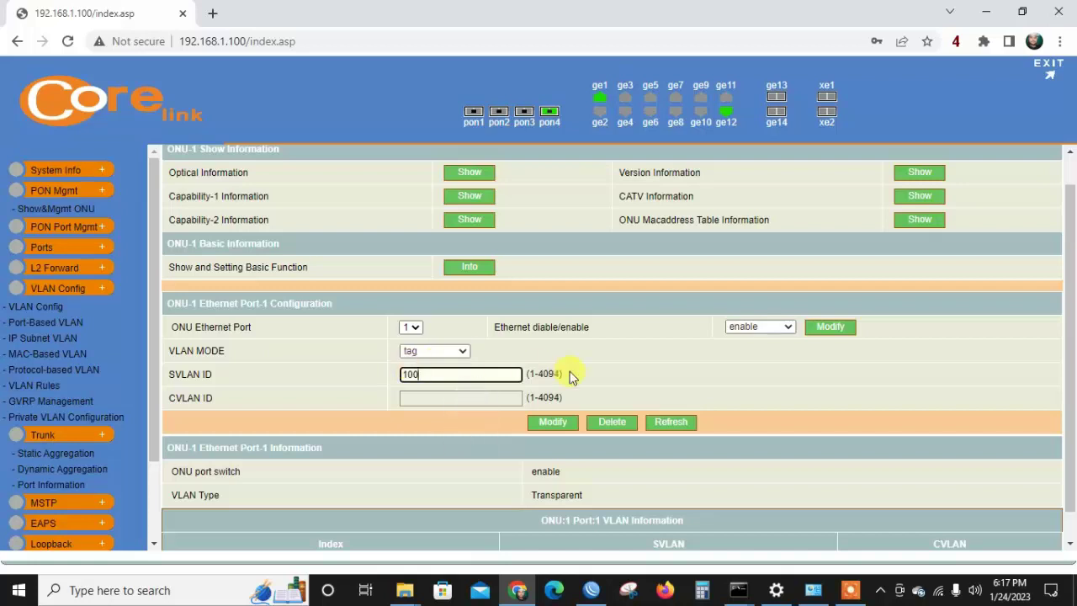
{"action": "left_click", "coordinate": [553, 423]}
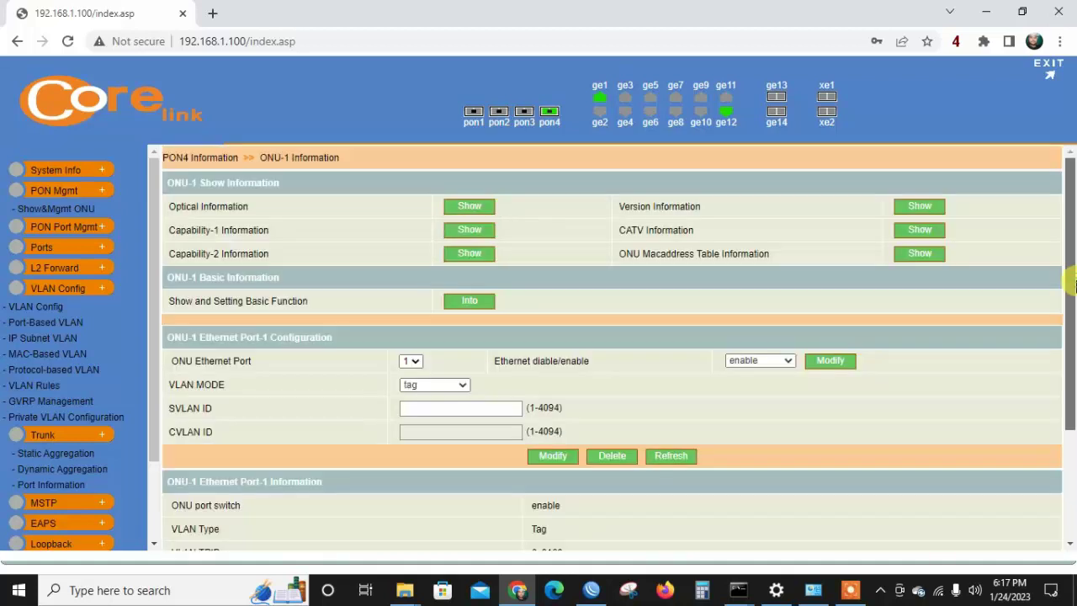
Open ONU-1's basic information page.
{"action": "left_click_drag", "start_coordinate": [1074, 286], "coordinate": [1074, 377]}
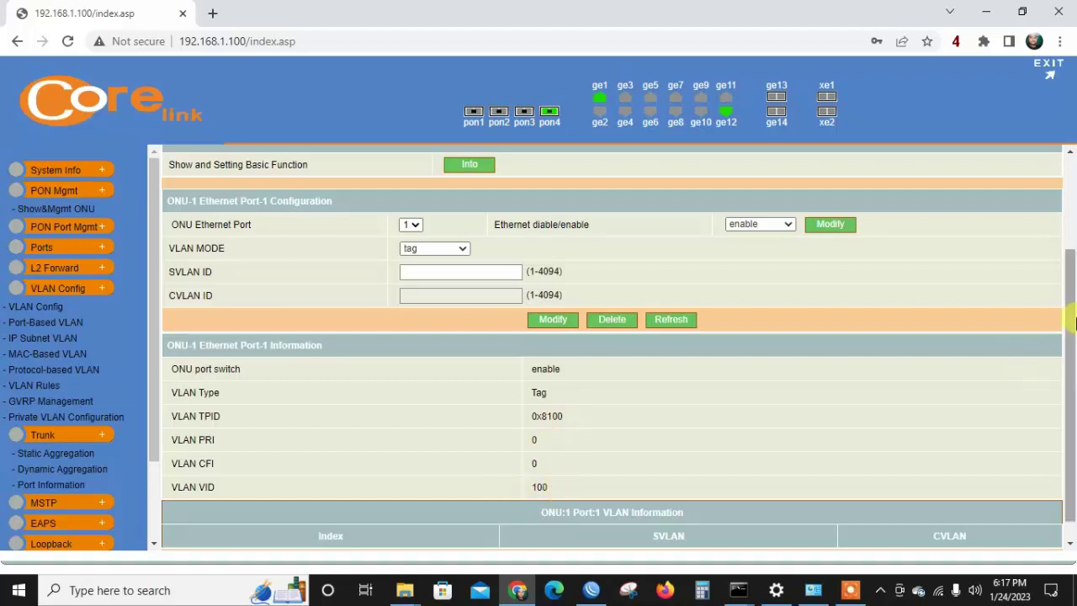
{"action": "left_click_drag", "start_coordinate": [1069, 319], "coordinate": [1072, 231]}
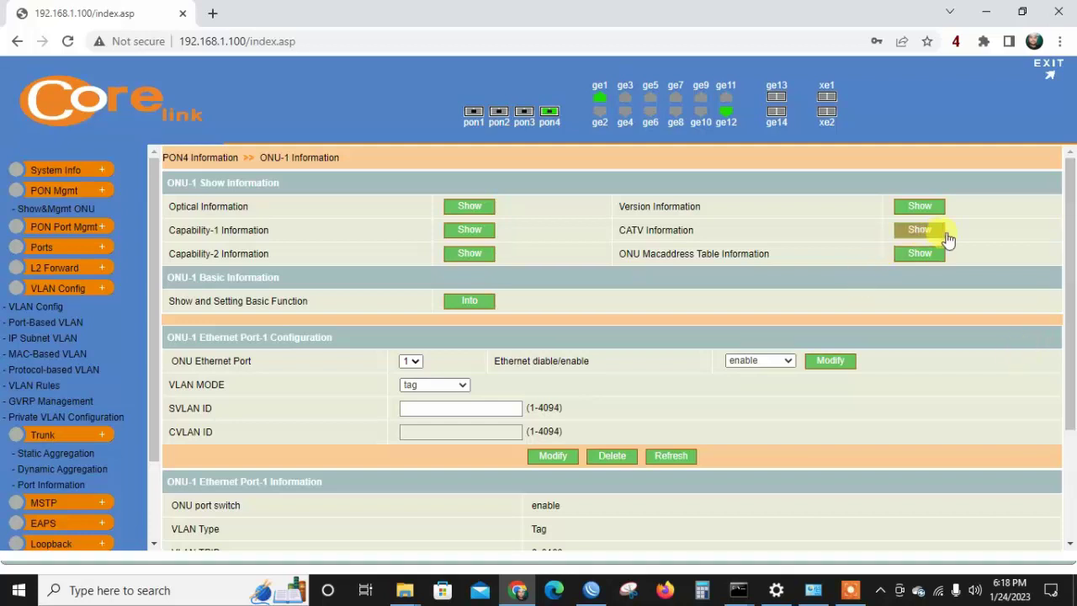
{"action": "left_click", "coordinate": [471, 302]}
Rename ONU-1's description to the user's name joined to 'PC' by an underscore, since spaces are rejected.
{"action": "left_click", "coordinate": [498, 392]}
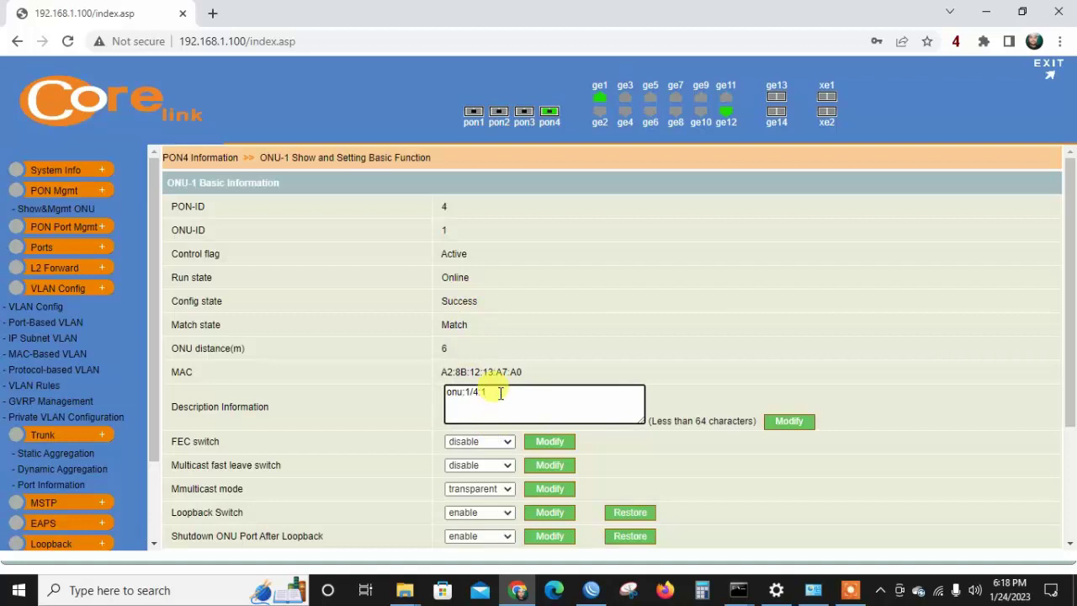
{"action": "key", "text": "BackSpace"}
{"action": "key", "text": "BackSpace"}
{"action": "key", "text": "BackSpace"}
{"action": "key", "text": "BackSpace"}
{"action": "key", "text": "BackSpace"}
{"action": "key", "text": "BackSpace"}
{"action": "key", "text": "BackSpace"}
{"action": "key", "text": "BackSpace"}
{"action": "type", "text": "RASEL PC"}
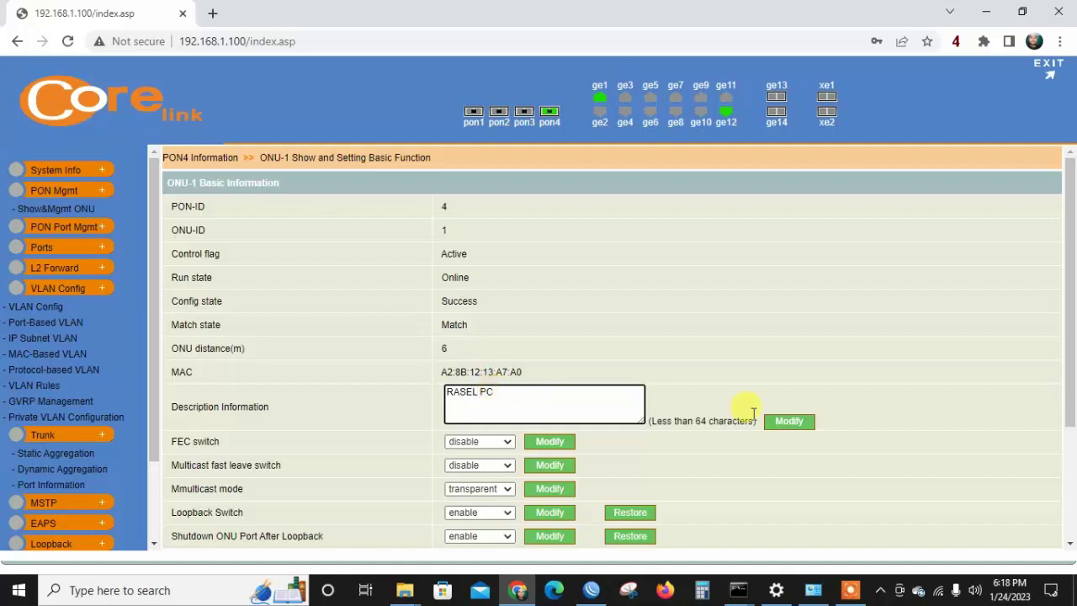
{"action": "left_click", "coordinate": [776, 426]}
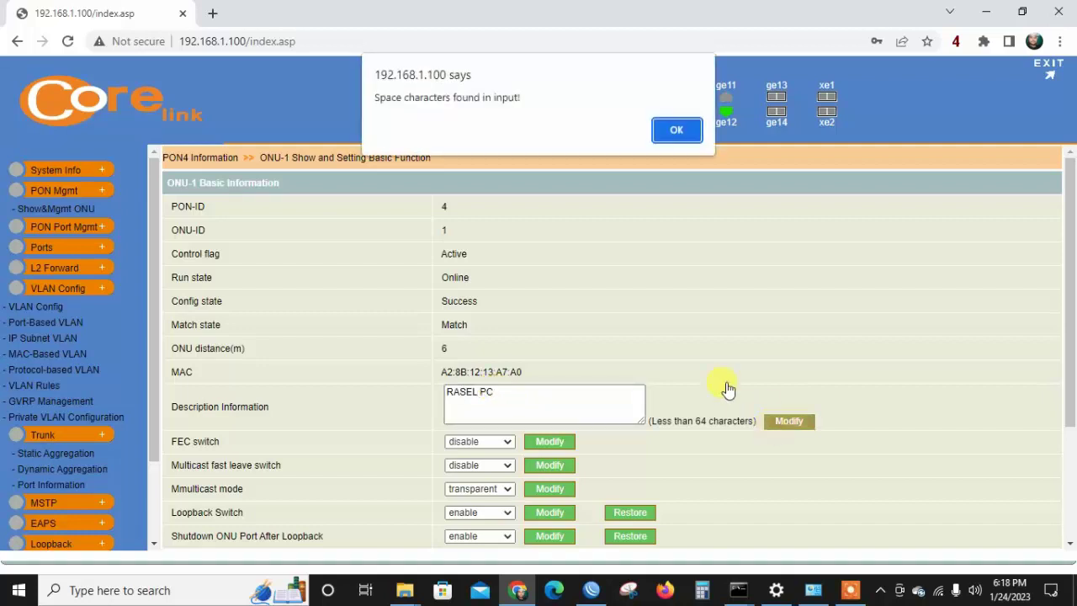
{"action": "left_click", "coordinate": [675, 131]}
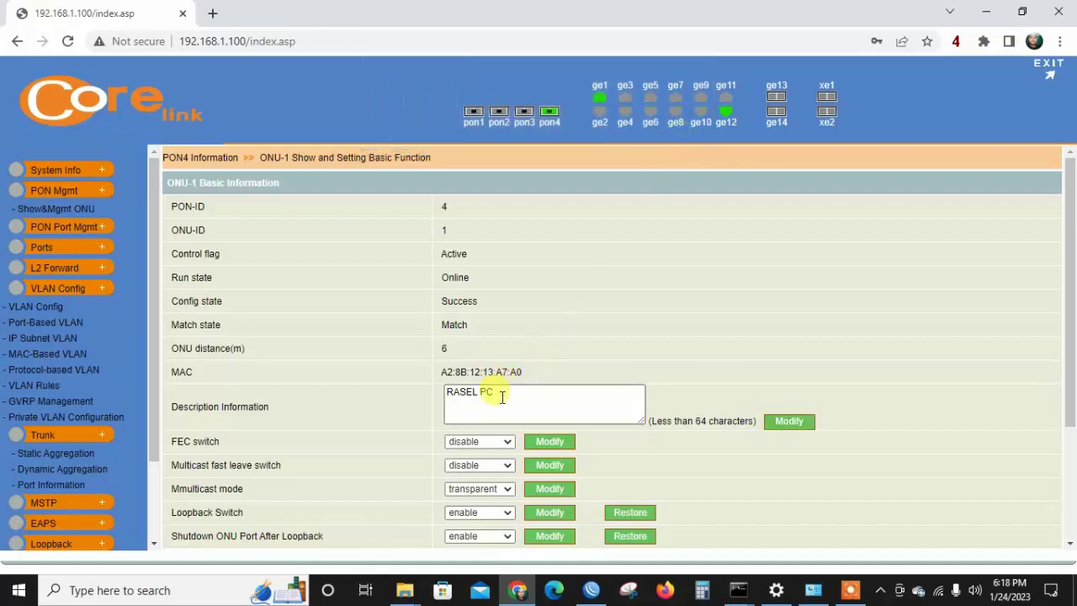
{"action": "left_click", "coordinate": [501, 396]}
{"action": "key", "text": "BackSpace"}
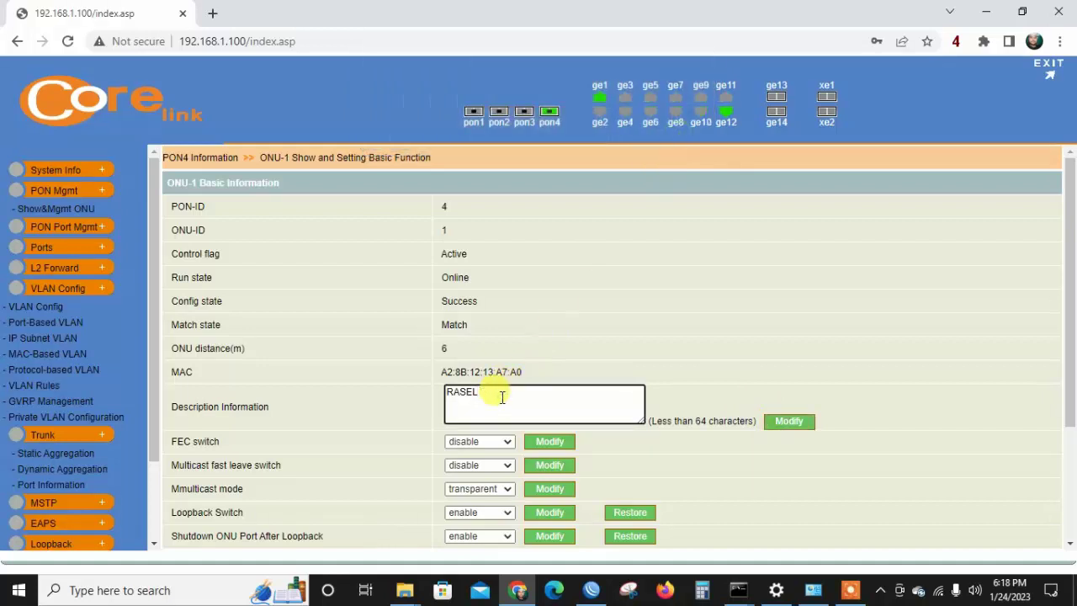
{"action": "type", "text": "C"}
{"action": "left_click", "coordinate": [799, 423]}
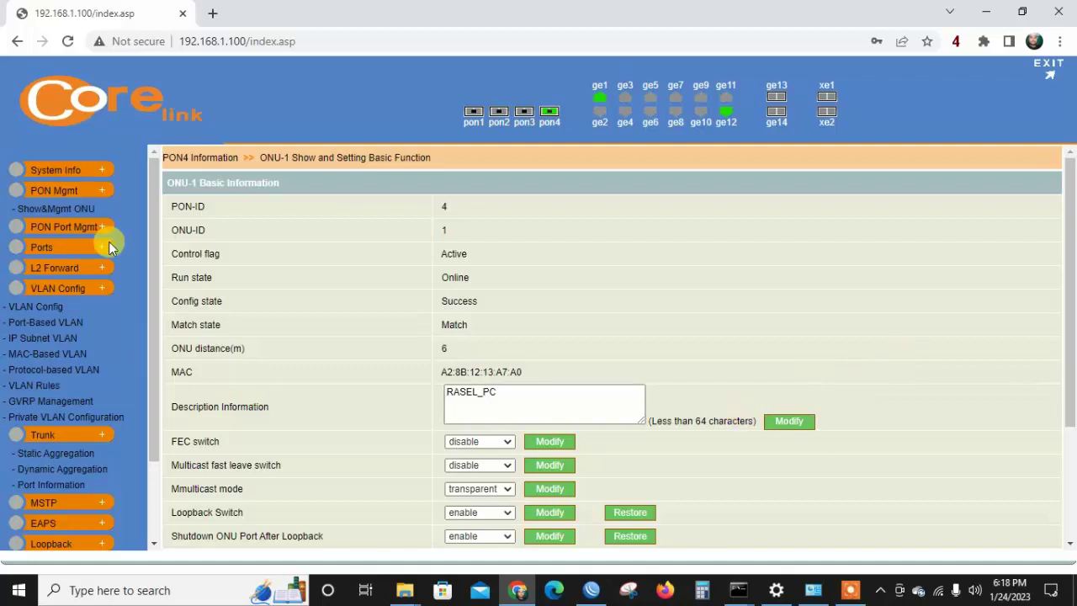
Recheck ONU-1's configuration for VLAN VID 100, then return to WinBox.
{"action": "left_click", "coordinate": [80, 209]}
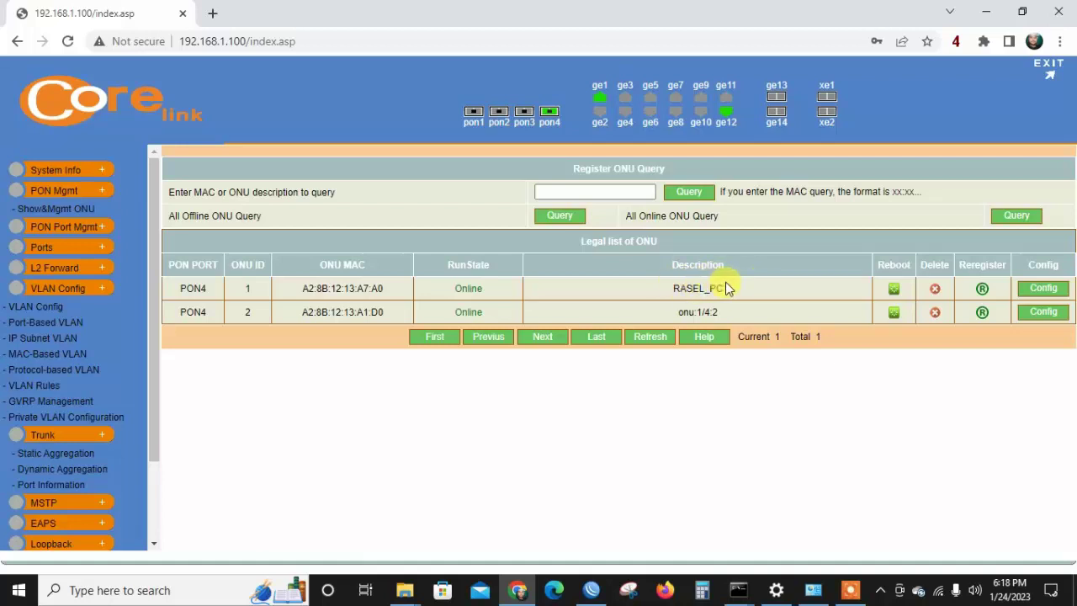
{"action": "left_click", "coordinate": [1043, 288]}
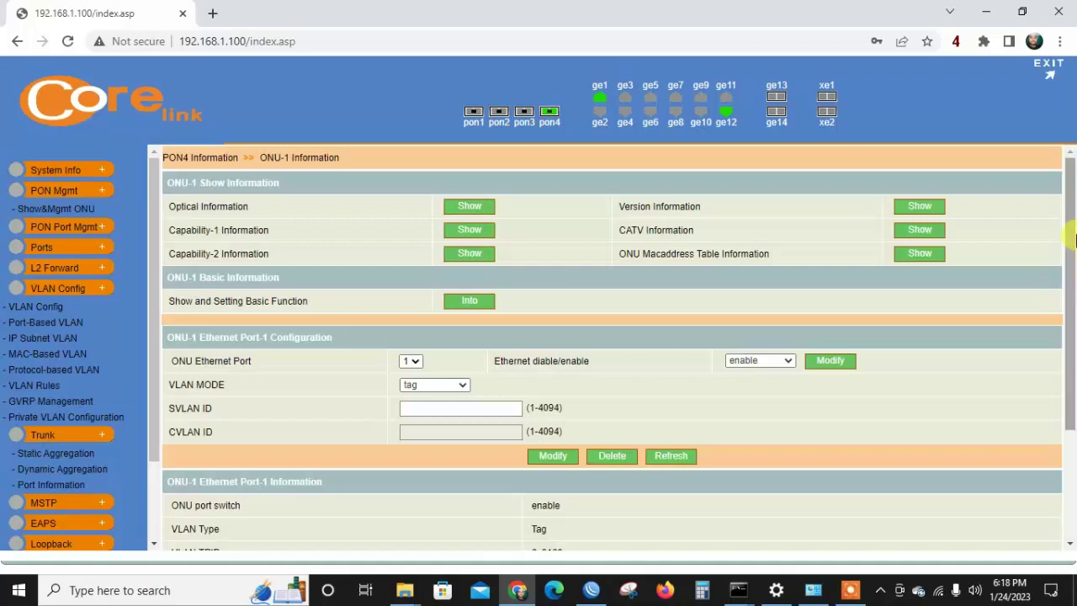
{"action": "left_click_drag", "start_coordinate": [1074, 239], "coordinate": [1074, 328]}
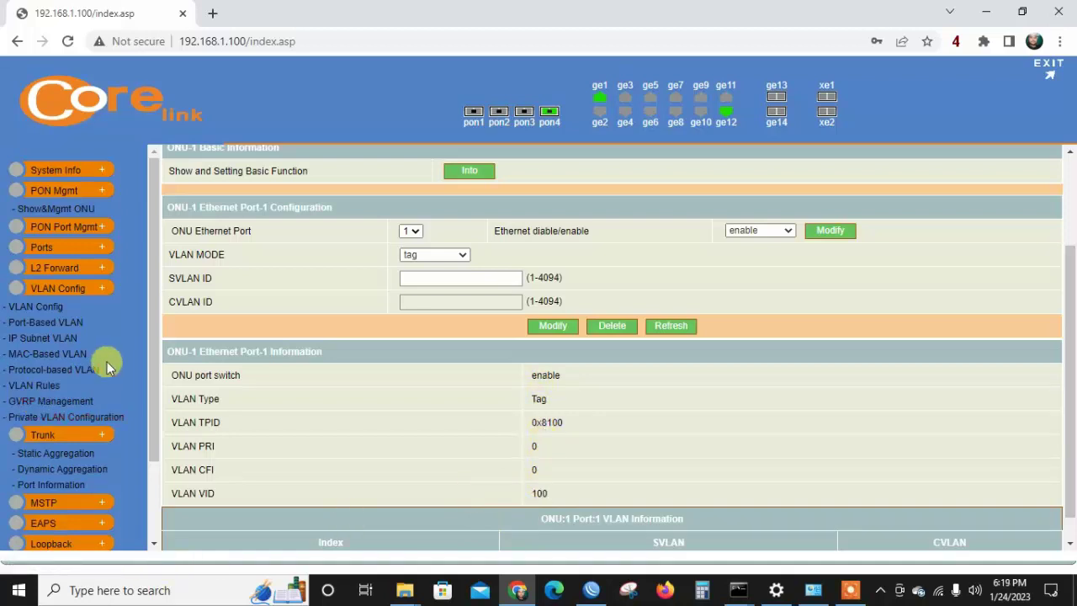
{"action": "left_click", "coordinate": [590, 591]}
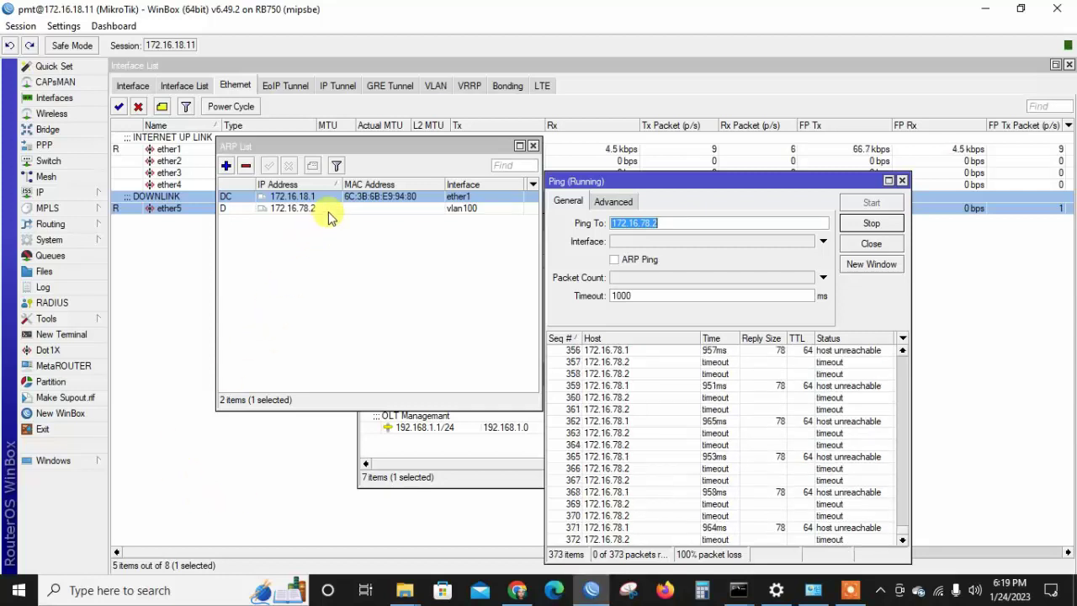
Open the IP address list and run Torch on the 172.16.78.2 ARP entry to watch its traffic.
{"action": "left_click", "coordinate": [328, 216]}
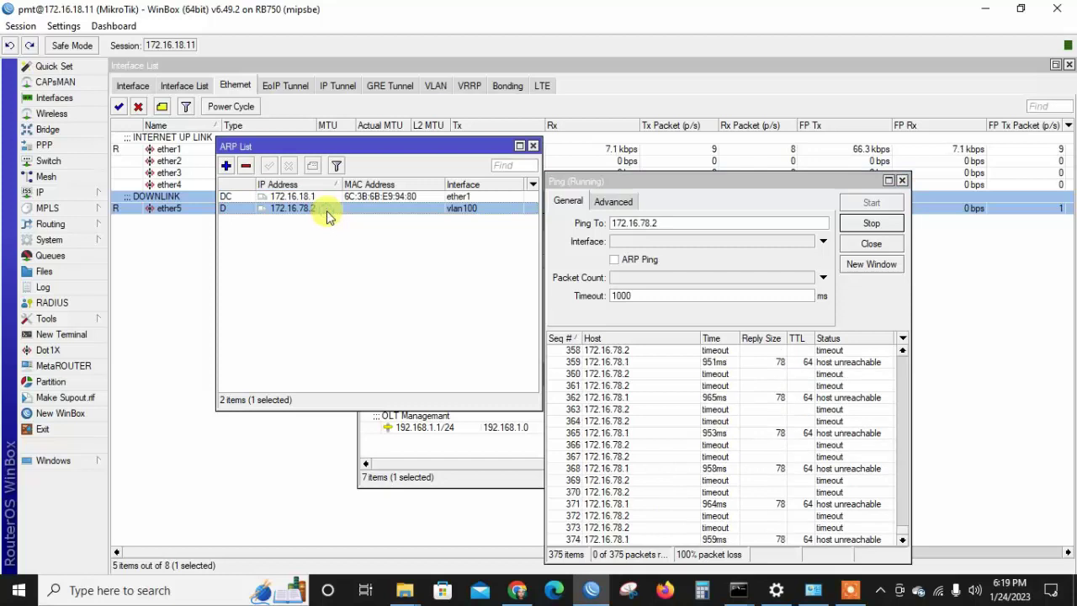
{"action": "right_click", "coordinate": [326, 211]}
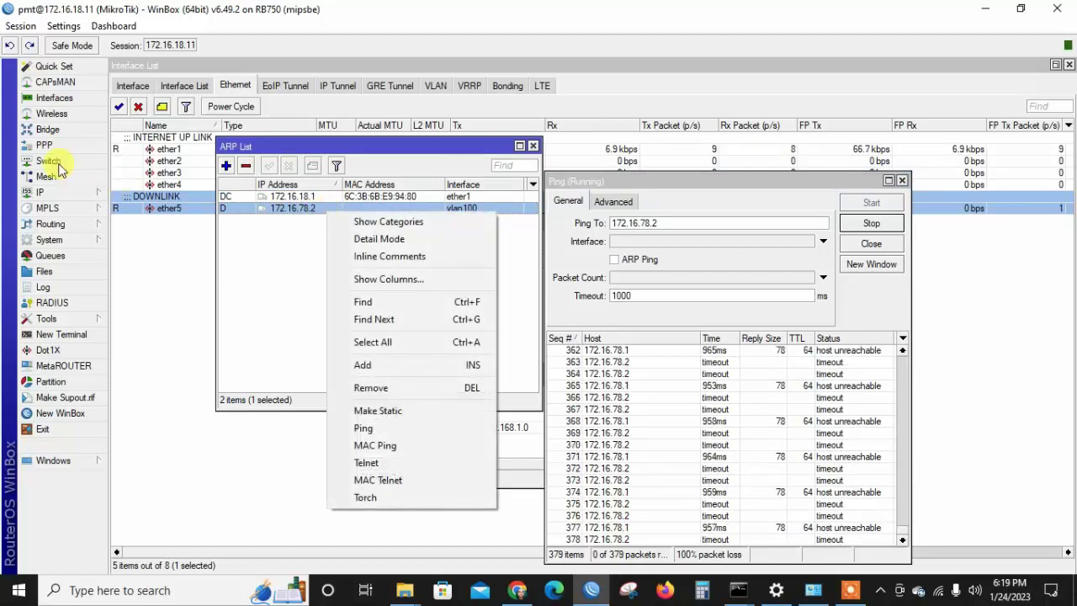
{"action": "left_click", "coordinate": [74, 196]}
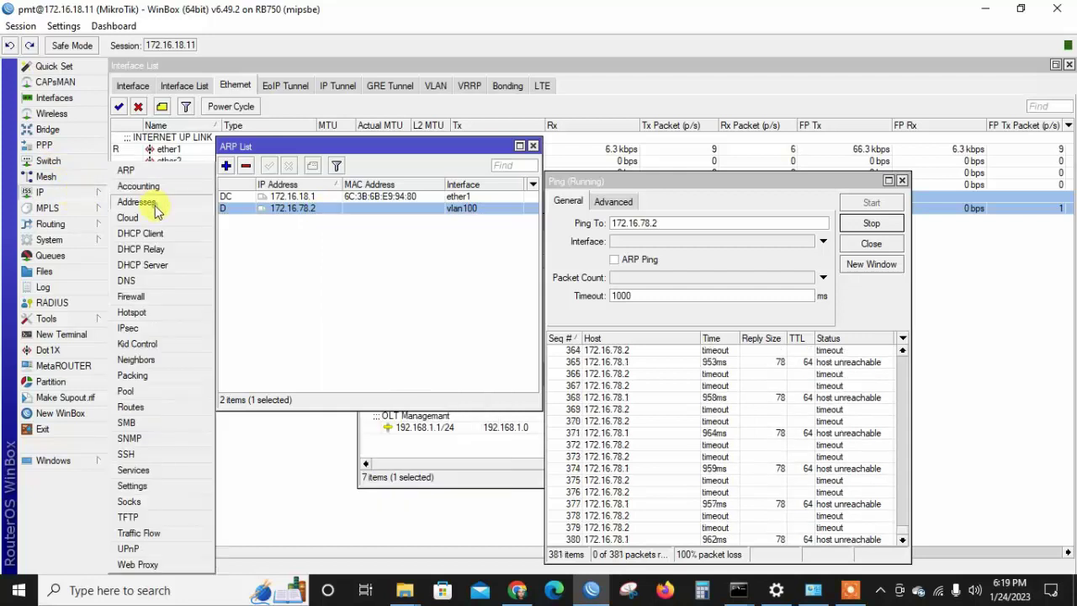
{"action": "left_click", "coordinate": [136, 203]}
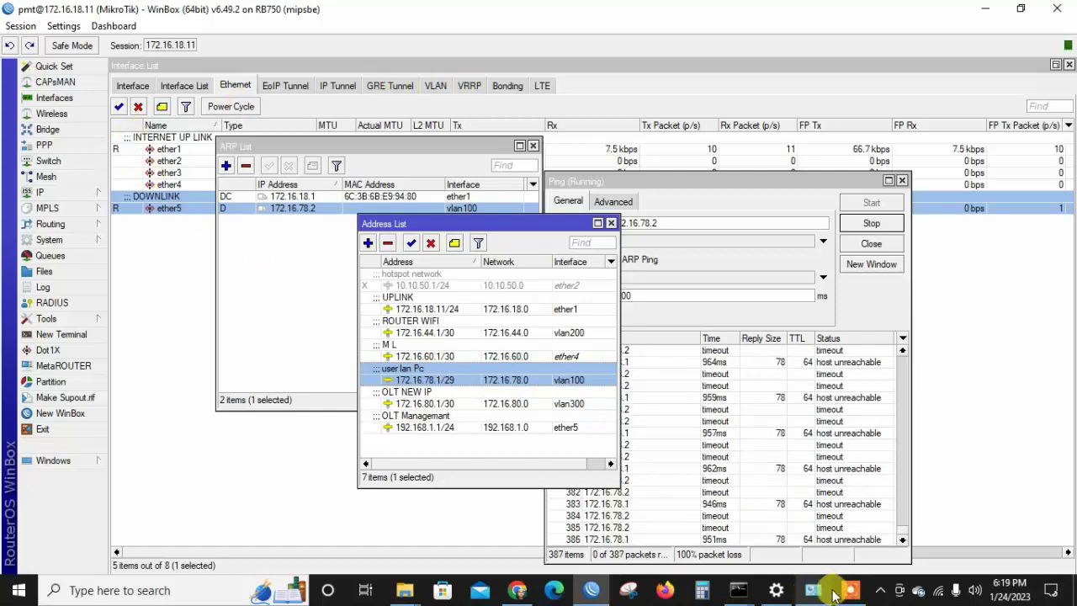
{"action": "mouse_move", "coordinate": [782, 584]}
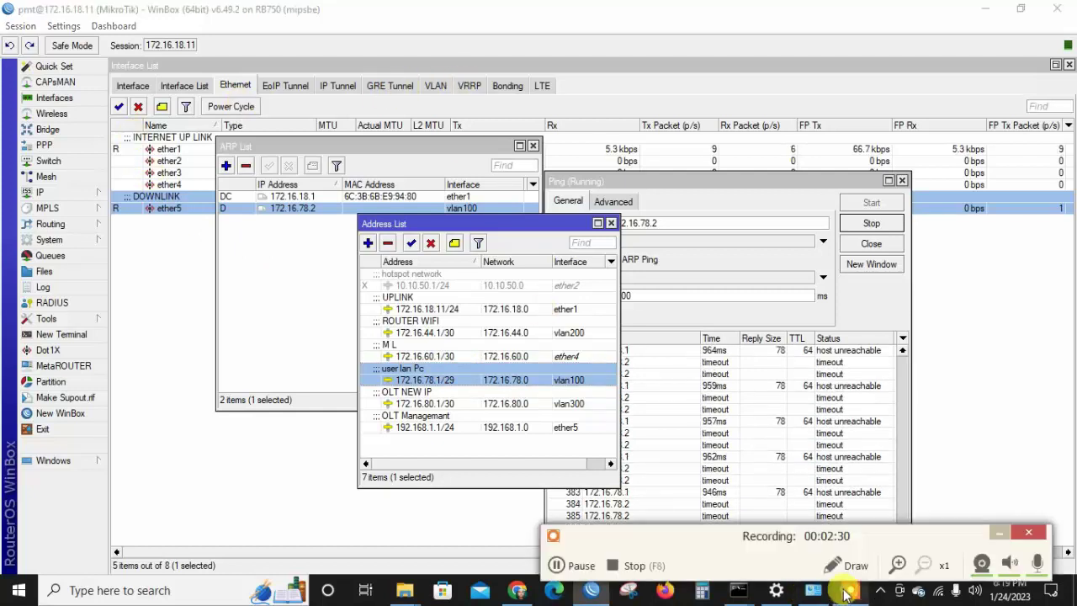
{"action": "left_click", "coordinate": [576, 565]}
{"action": "left_click", "coordinate": [575, 565]}
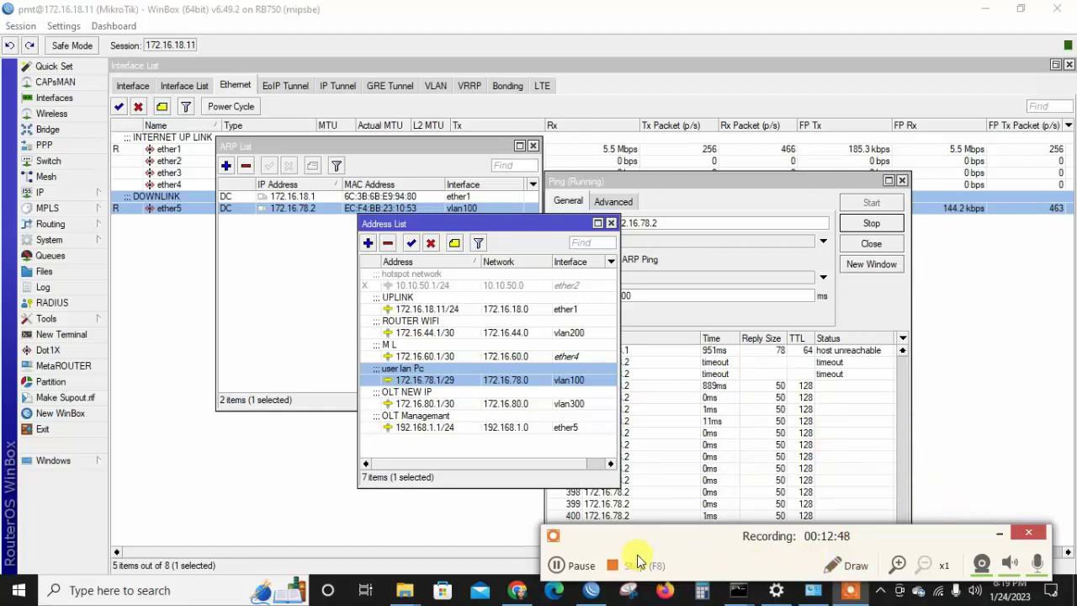
{"action": "left_click", "coordinate": [998, 533]}
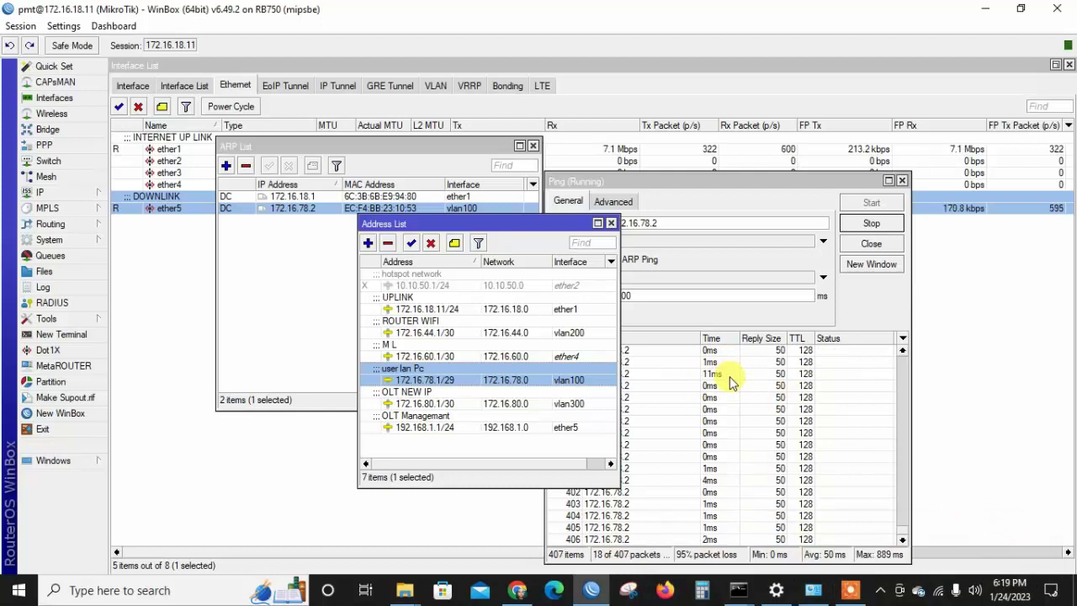
{"action": "double_click", "coordinate": [338, 207]}
{"action": "left_click", "coordinate": [683, 400]}
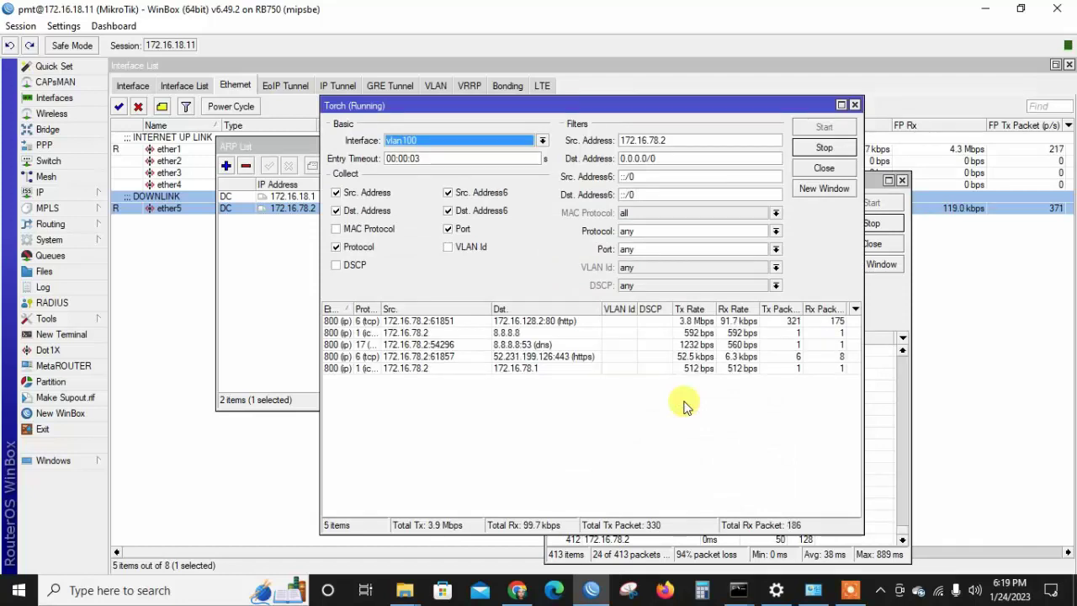
Close Torch, the ping to 172.16.78.2, its ARP entry details and the ARP List.
{"action": "left_click", "coordinate": [697, 324]}
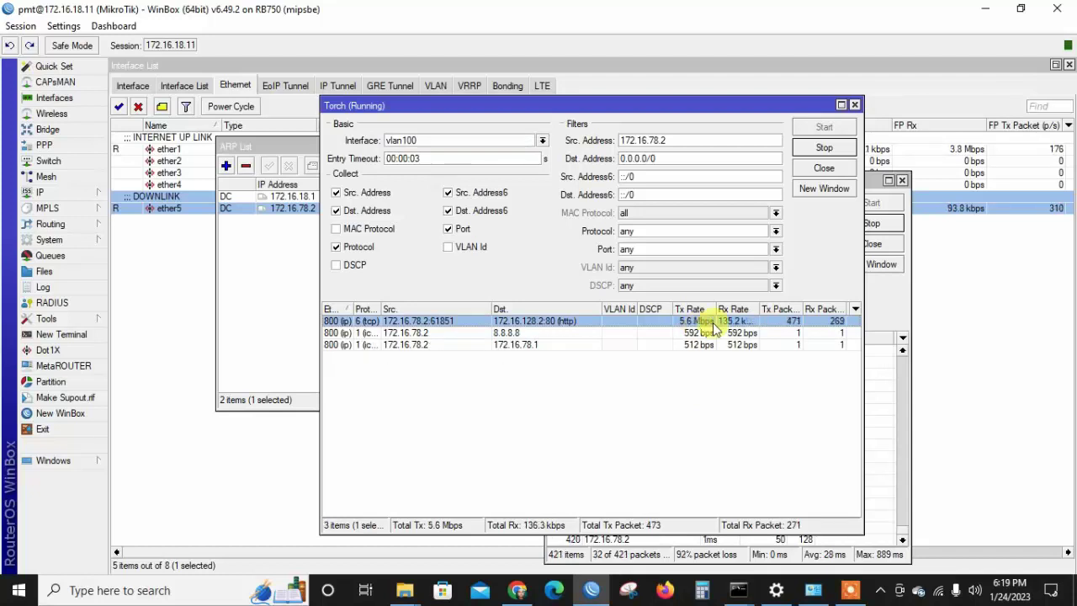
{"action": "left_click", "coordinate": [822, 168]}
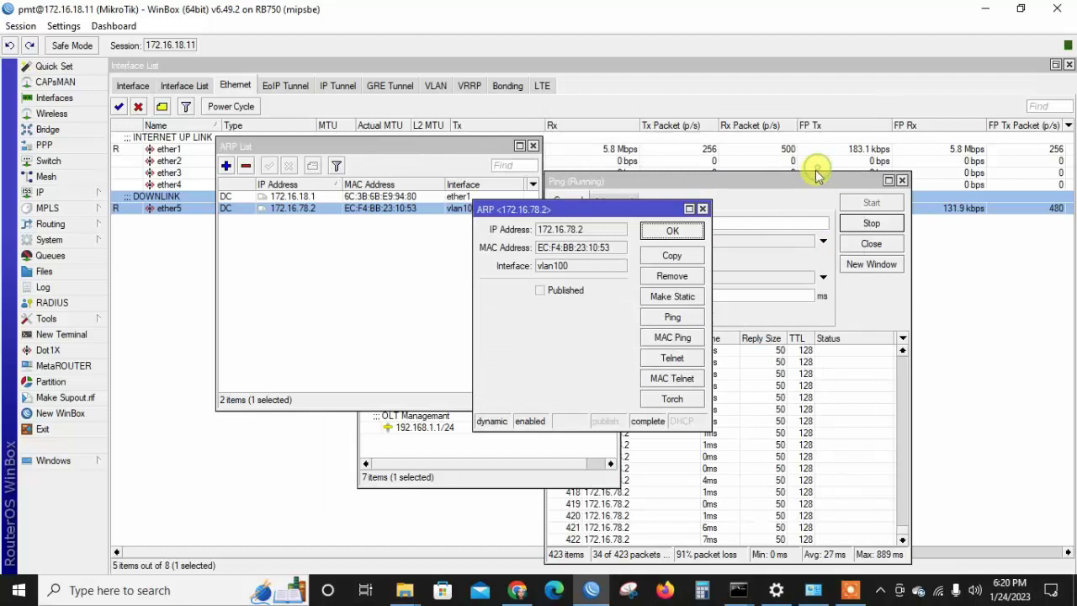
{"action": "left_click", "coordinate": [765, 408]}
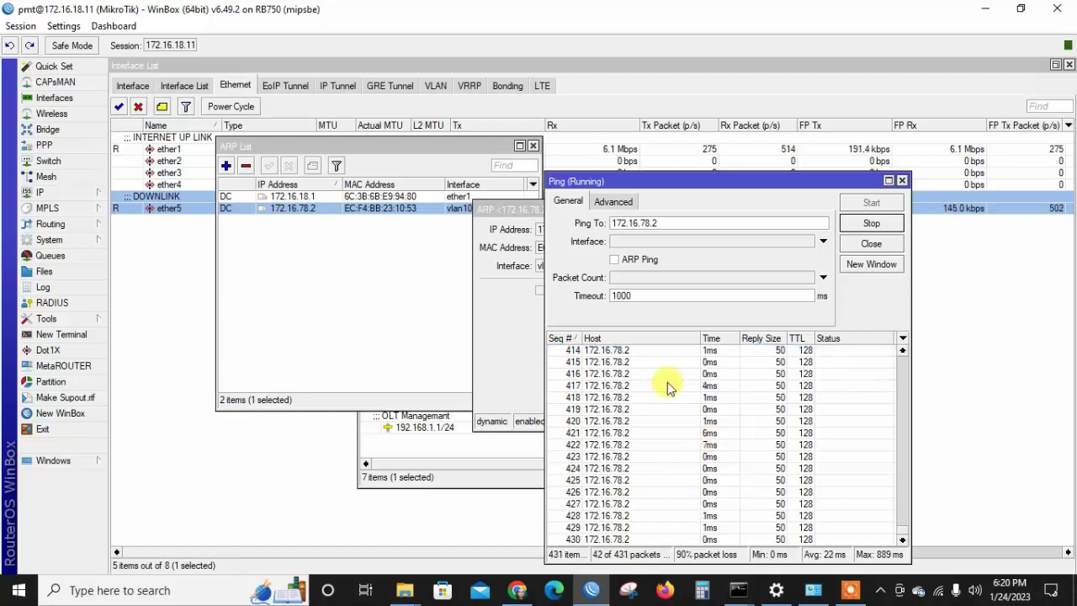
{"action": "left_click", "coordinate": [255, 278]}
{"action": "left_click", "coordinate": [301, 204]}
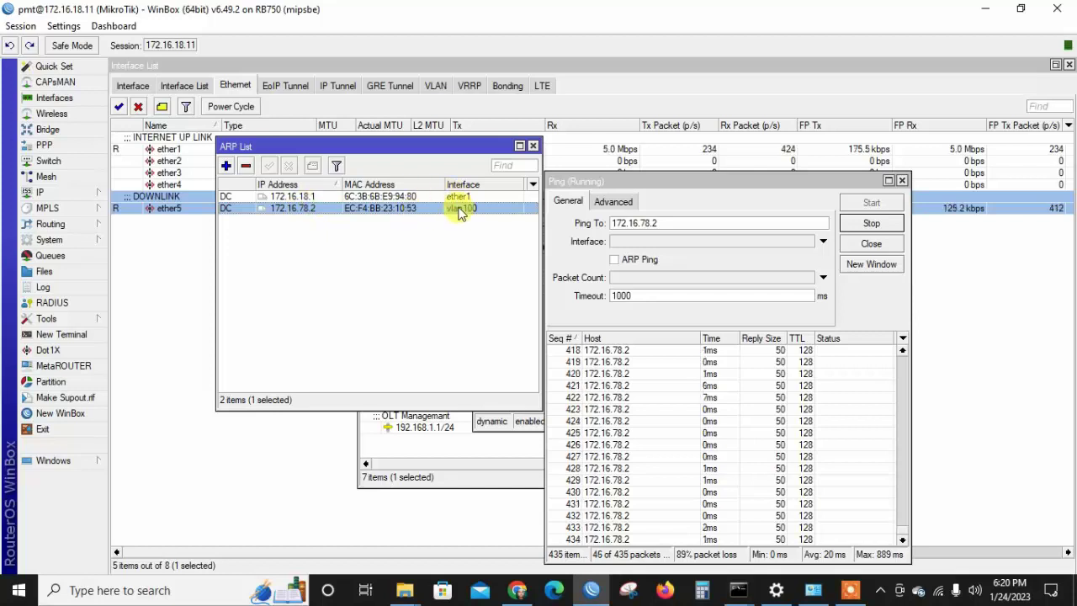
{"action": "left_click", "coordinate": [870, 243]}
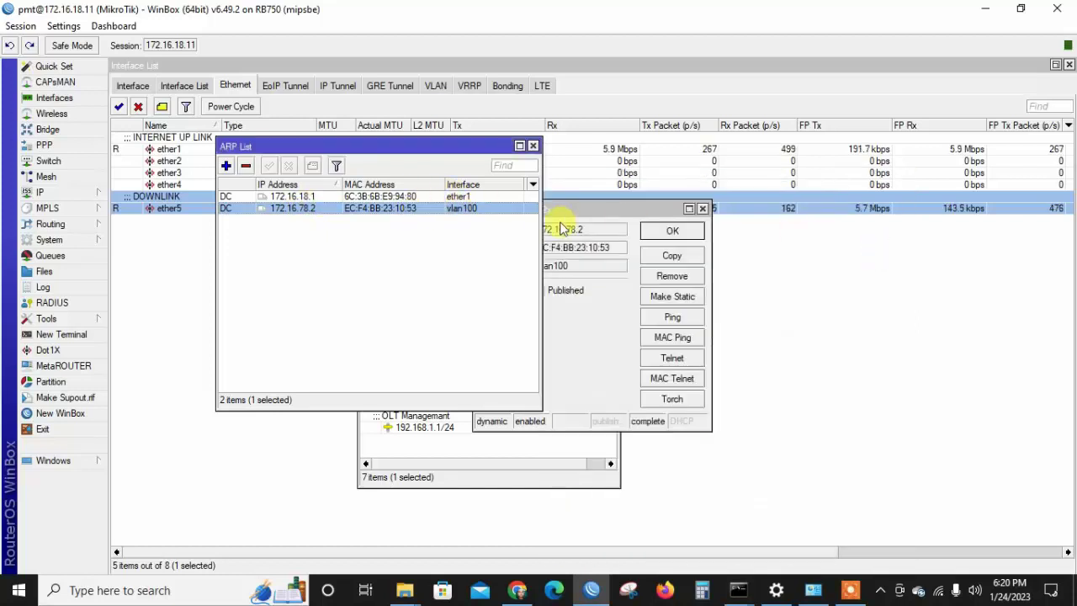
{"action": "left_click", "coordinate": [655, 238]}
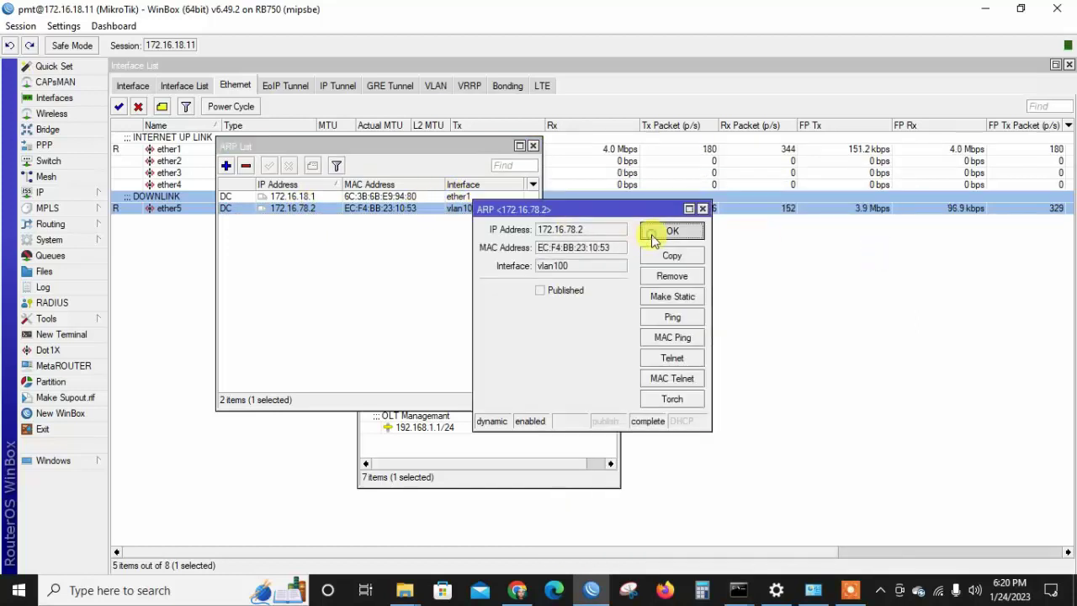
{"action": "left_click", "coordinate": [532, 146]}
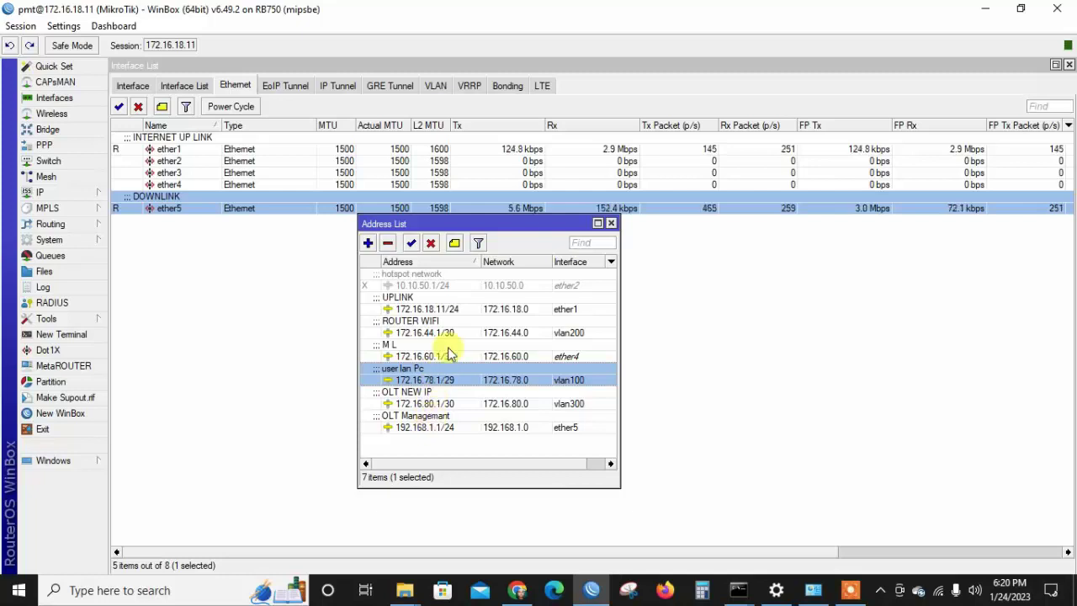
Inspect the ROUTER WIFI address 172.16.44.1/30 and close it unchanged.
{"action": "left_click", "coordinate": [429, 333]}
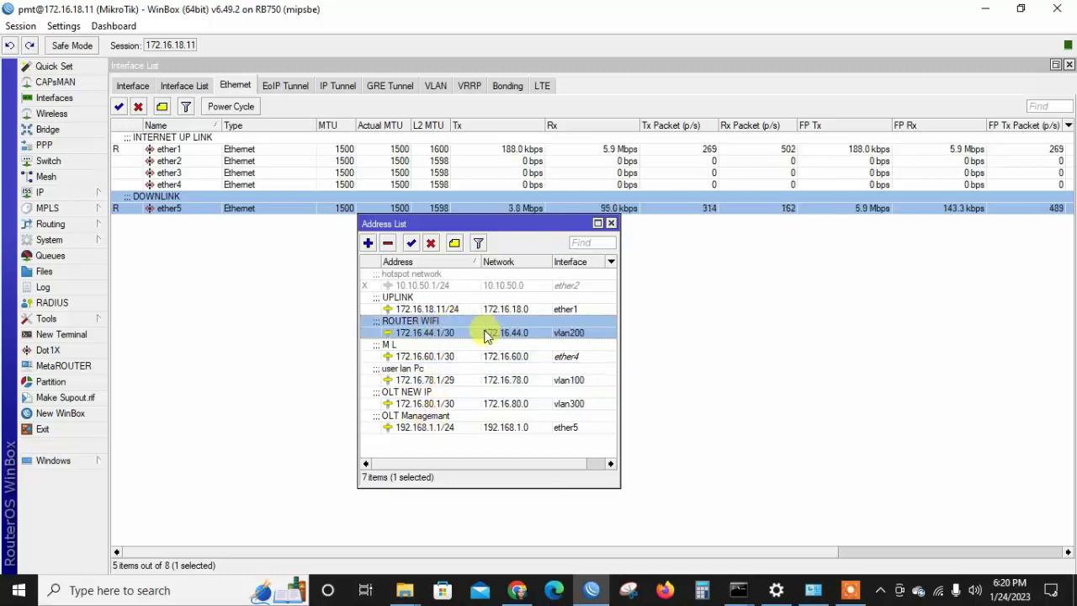
{"action": "mouse_move", "coordinate": [468, 332]}
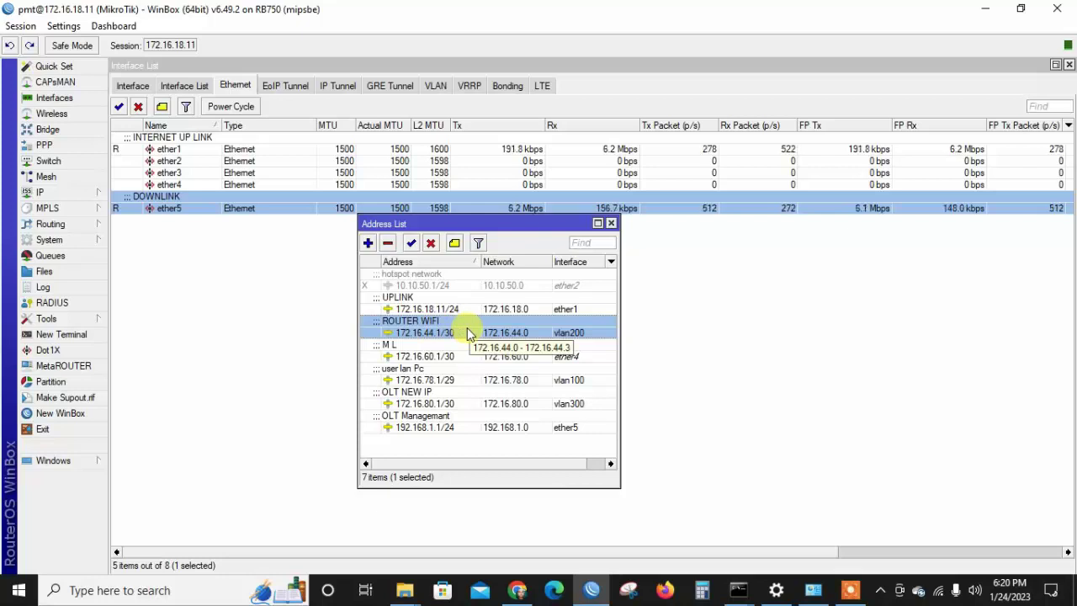
{"action": "double_click", "coordinate": [467, 333]}
{"action": "key", "text": "ctrl+c"}
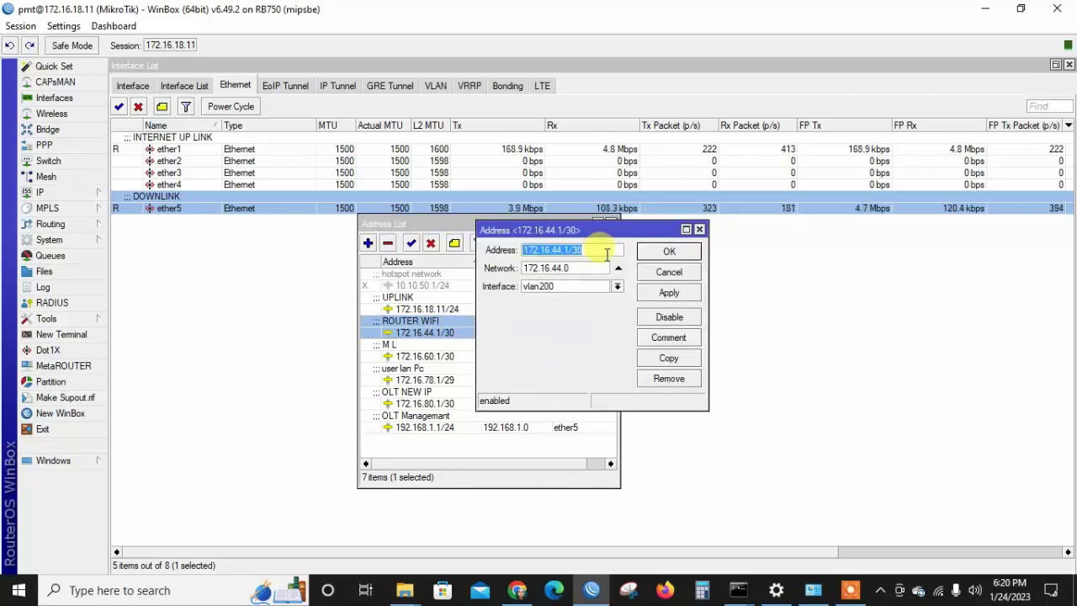
{"action": "left_click", "coordinate": [672, 254]}
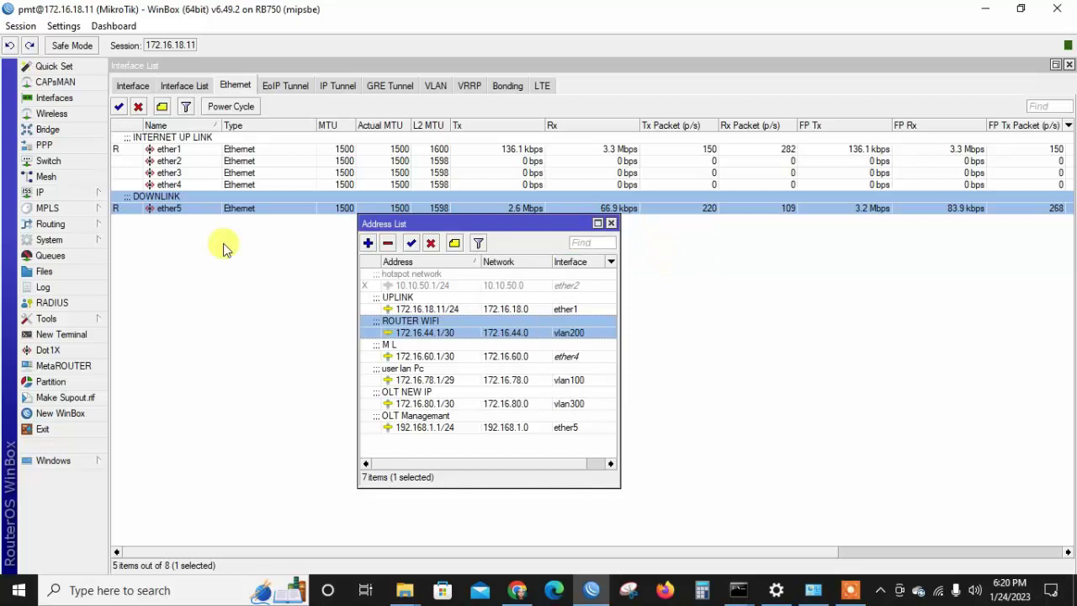
Check the vlan200 interface settings in the Interfaces VLAN tab.
{"action": "left_click", "coordinate": [84, 191]}
{"action": "left_click", "coordinate": [157, 175]}
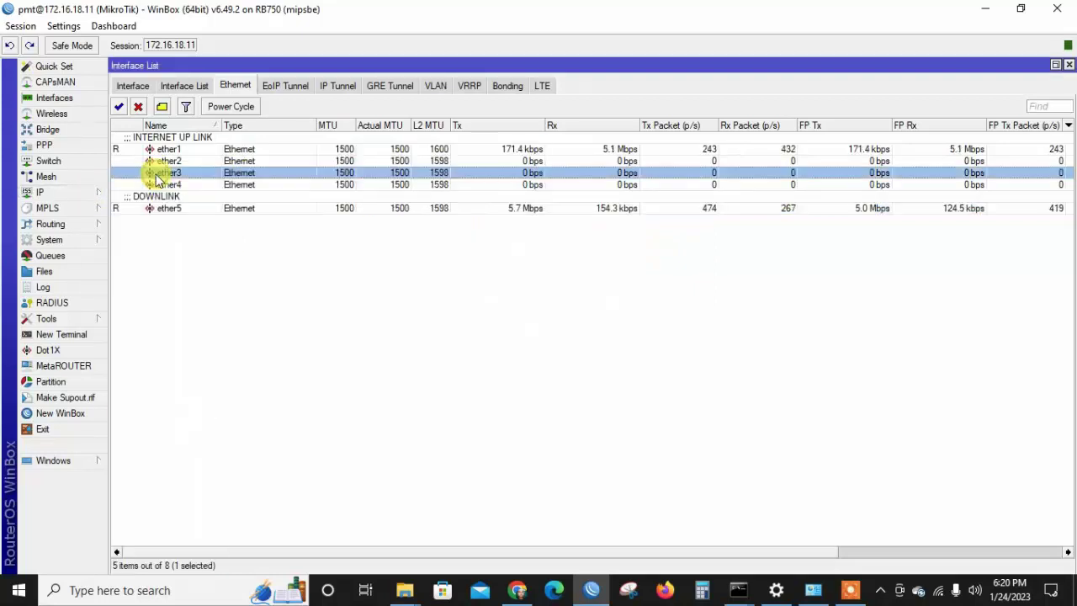
{"action": "left_click", "coordinate": [89, 192]}
{"action": "left_click", "coordinate": [434, 86]}
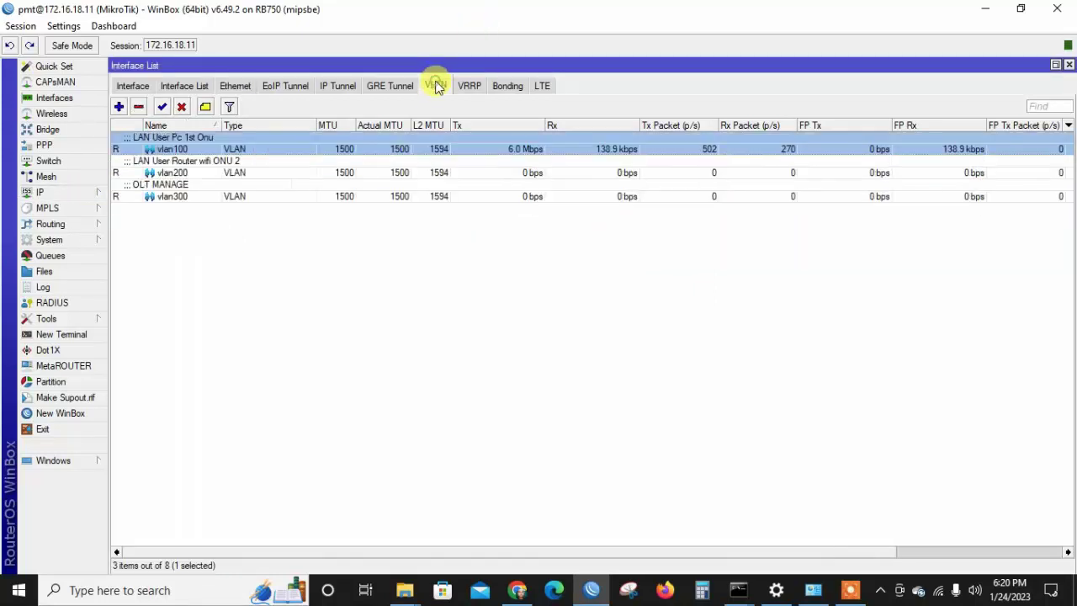
{"action": "left_click", "coordinate": [250, 172]}
{"action": "double_click", "coordinate": [250, 172]}
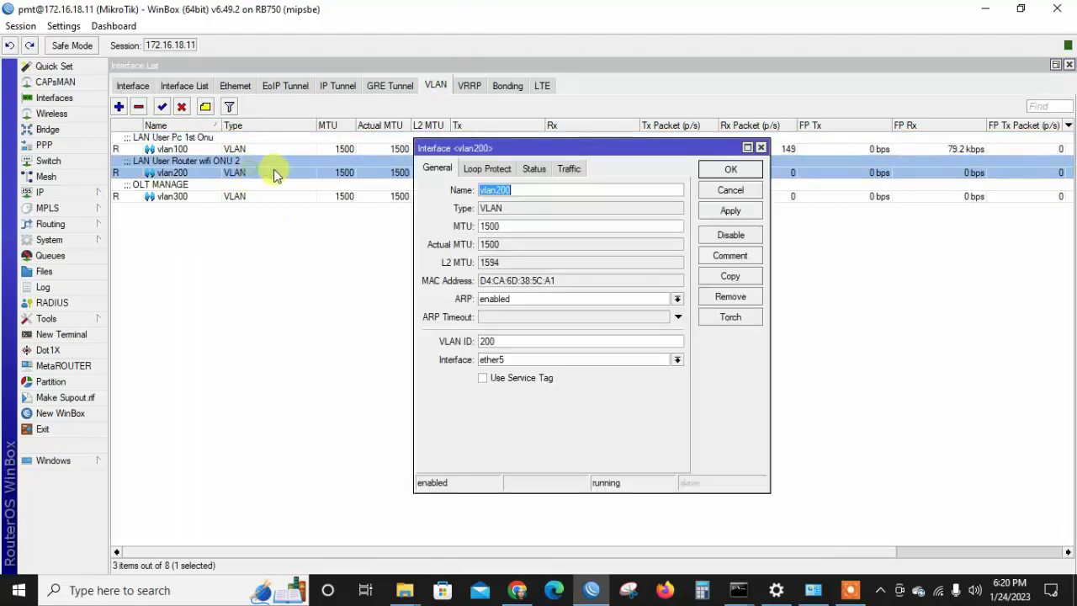
{"action": "left_click", "coordinate": [717, 172]}
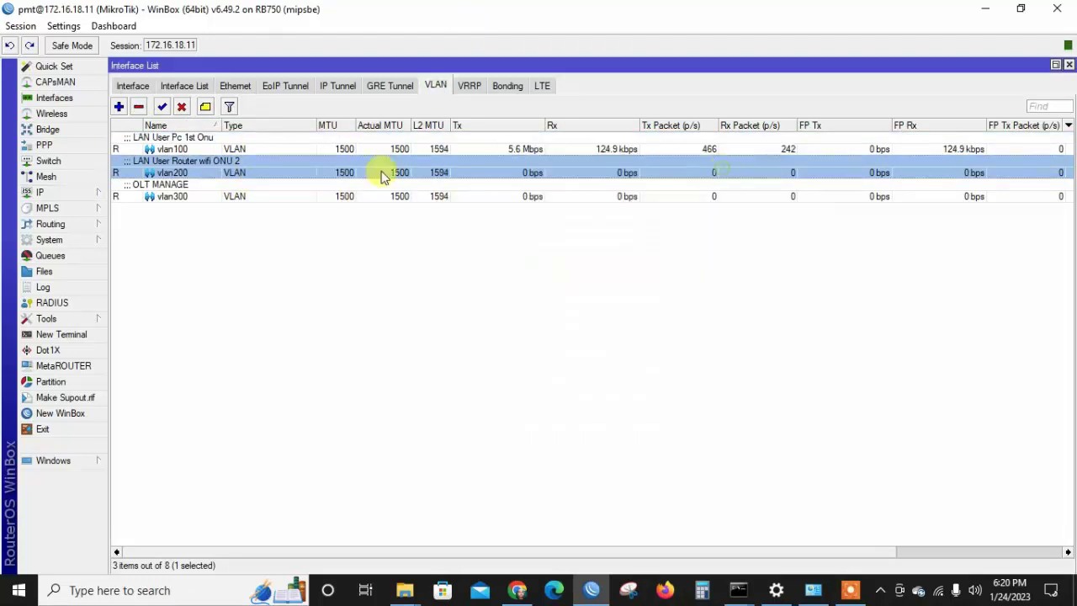
Open IP > ARP and bring up actions for the 172.16.78.2 entry.
{"action": "left_click", "coordinate": [103, 193]}
{"action": "left_click", "coordinate": [126, 172]}
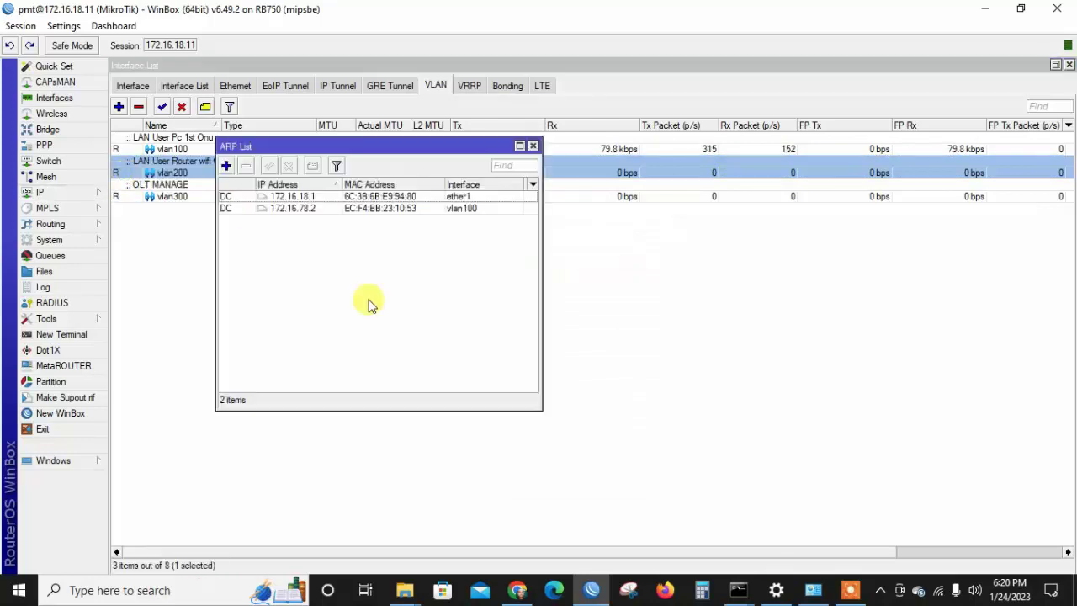
{"action": "left_click", "coordinate": [326, 209]}
{"action": "right_click", "coordinate": [326, 211]}
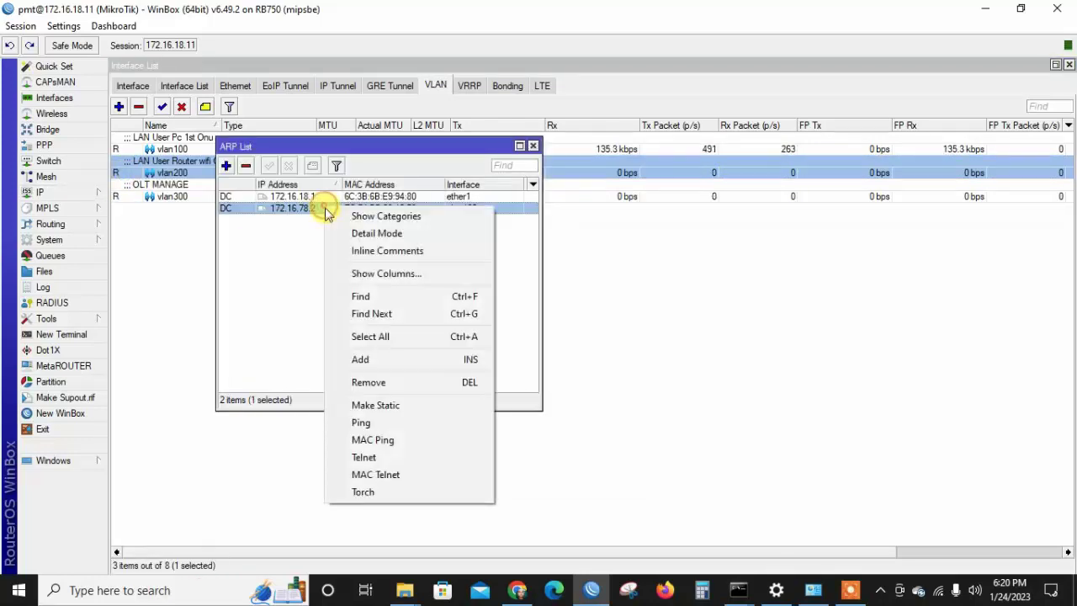
Discard the new ARP entry and ping 172.16.78.2 from its ARP entry details.
{"action": "left_click", "coordinate": [396, 359]}
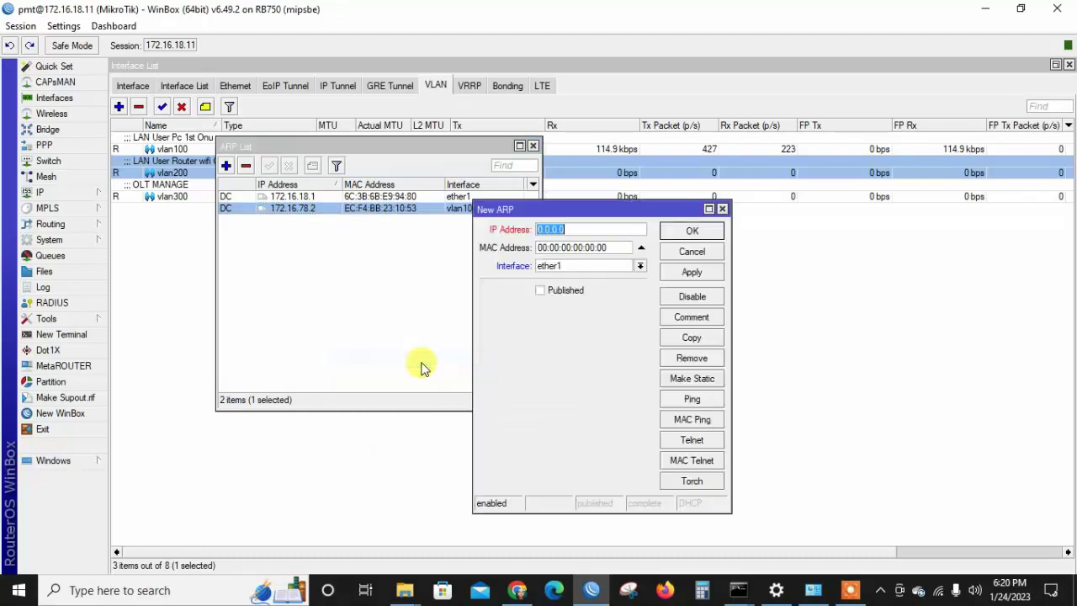
{"action": "left_click", "coordinate": [692, 251]}
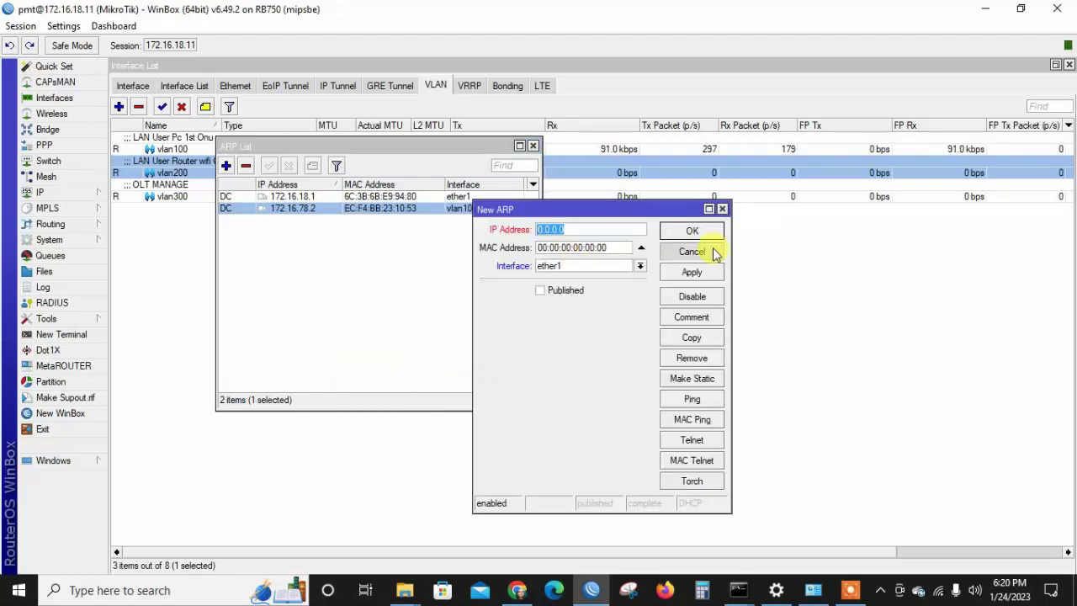
{"action": "double_click", "coordinate": [427, 212]}
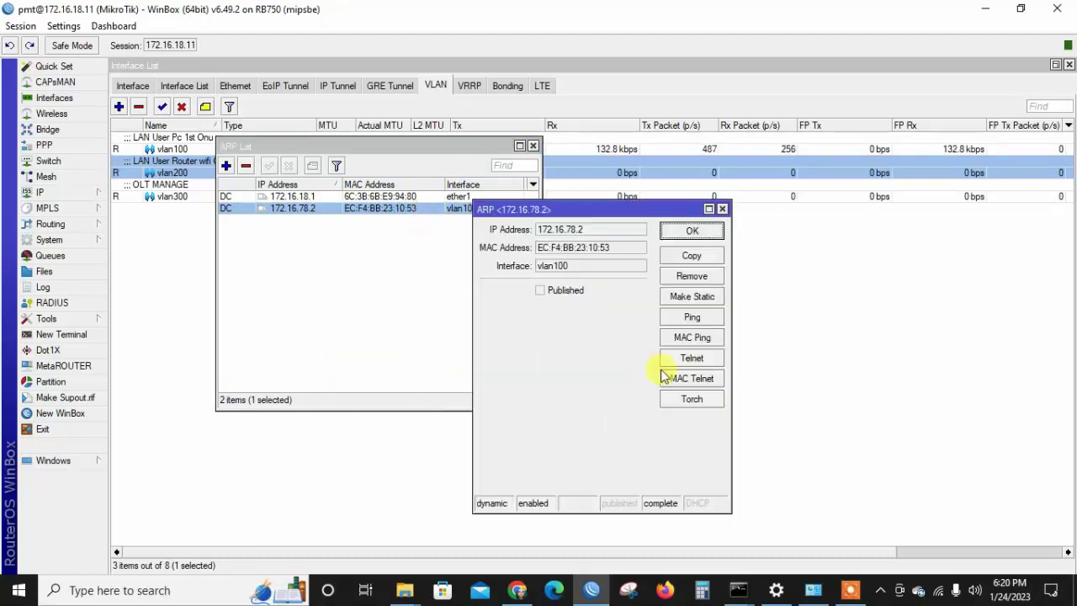
{"action": "left_click", "coordinate": [691, 317]}
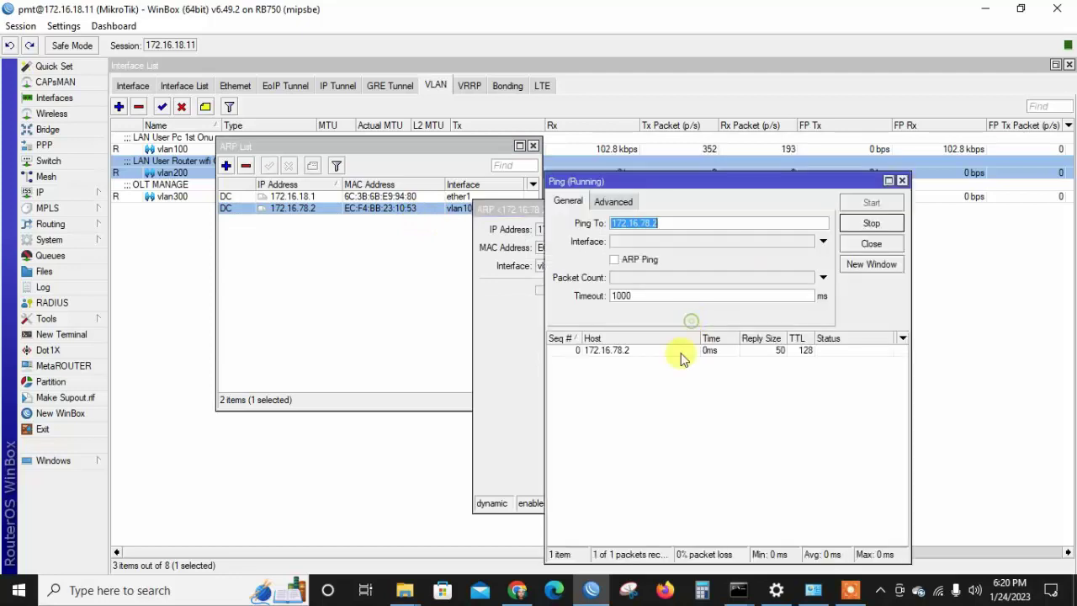
Ping 172.16.44.2 in a separate window, see it time out, and close both pings.
{"action": "left_click", "coordinate": [871, 265]}
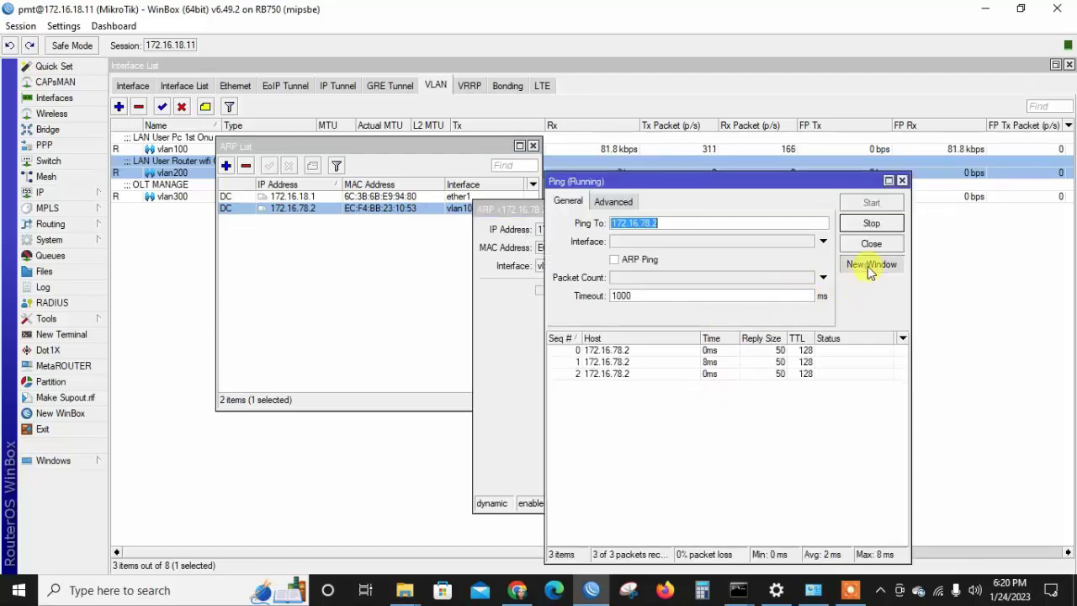
{"action": "key", "text": "ctrl+v"}
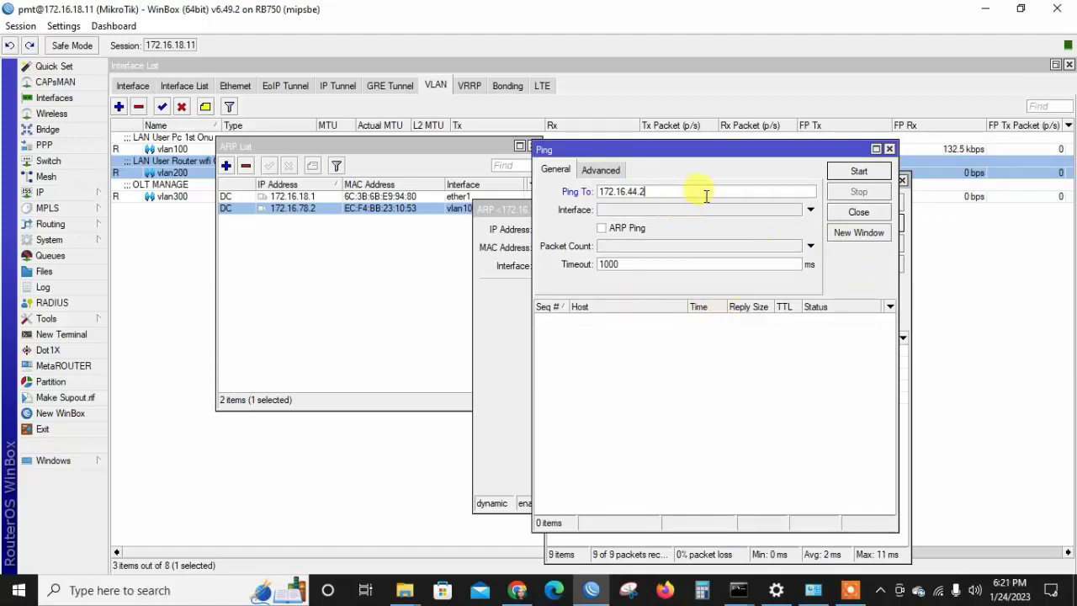
{"action": "left_click", "coordinate": [855, 171]}
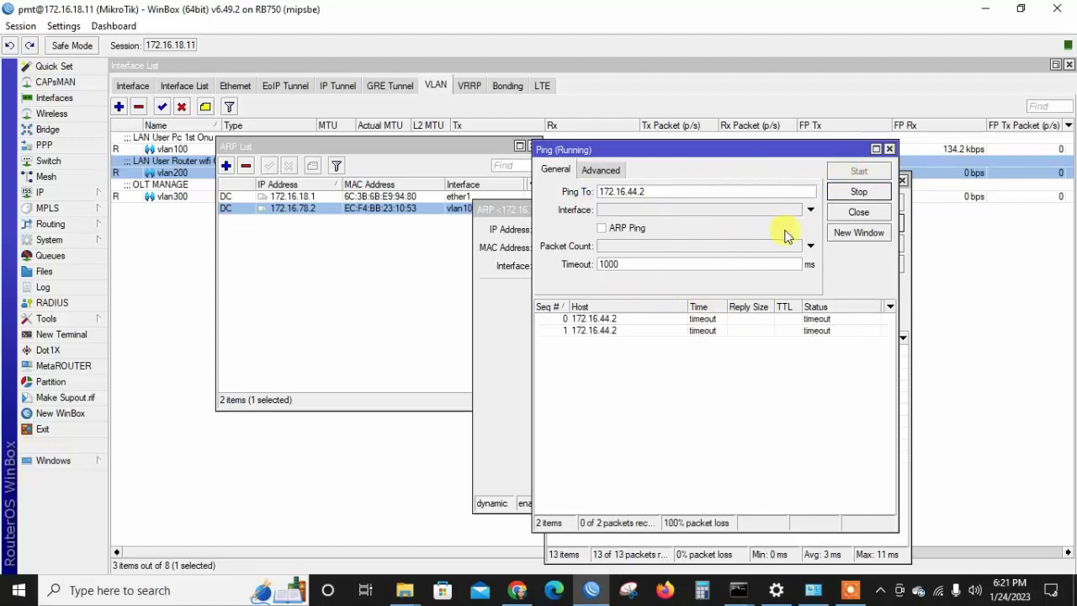
{"action": "left_click", "coordinate": [858, 213]}
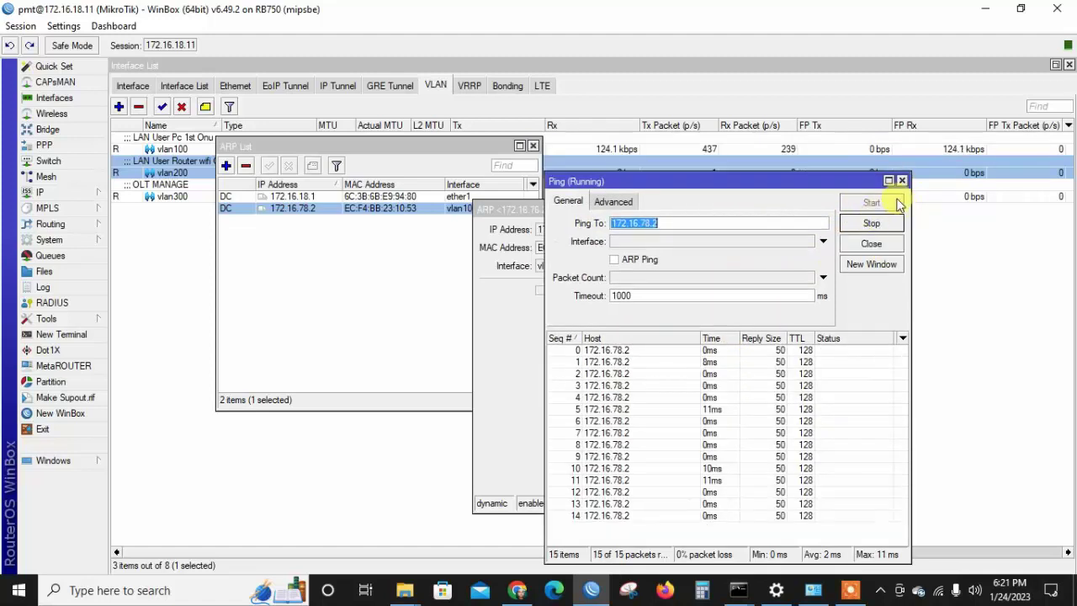
{"action": "left_click", "coordinate": [871, 246]}
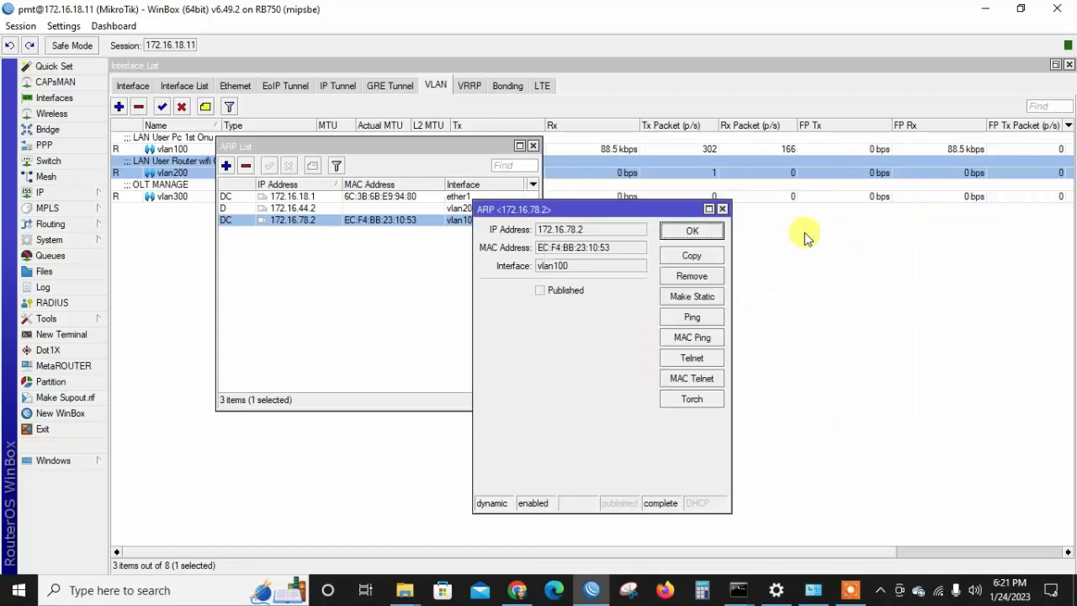
{"action": "left_click", "coordinate": [694, 231]}
{"action": "left_click", "coordinate": [410, 206]}
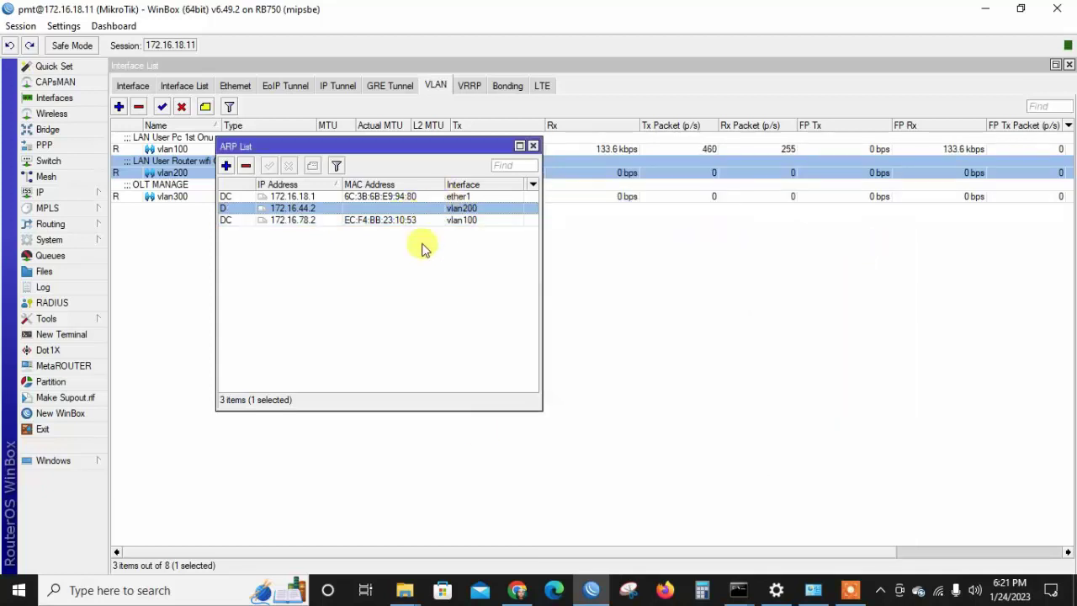
{"action": "left_click", "coordinate": [516, 589]}
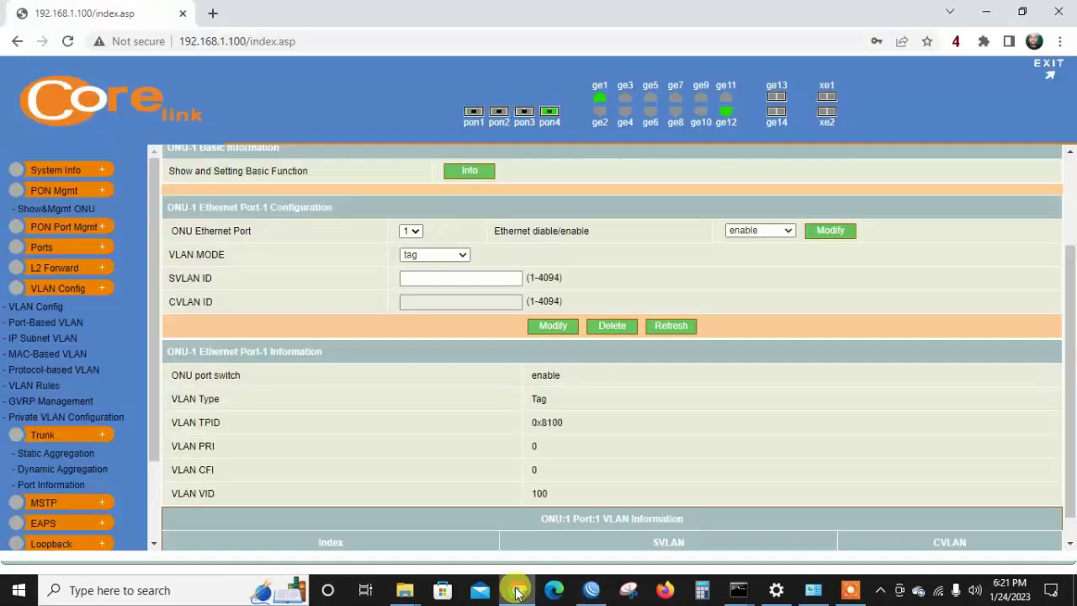
Add VLAN 200 named Name200 on the OLT's 802.1Q VLAN Config page.
{"action": "left_click", "coordinate": [47, 309]}
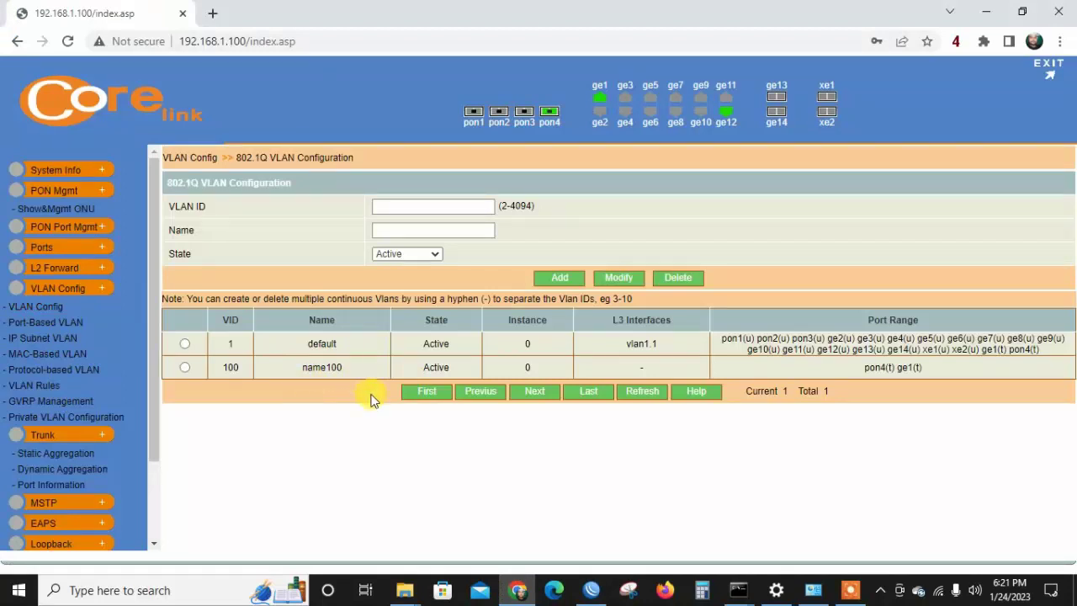
{"action": "left_click", "coordinate": [380, 206]}
{"action": "type", "text": "200"}
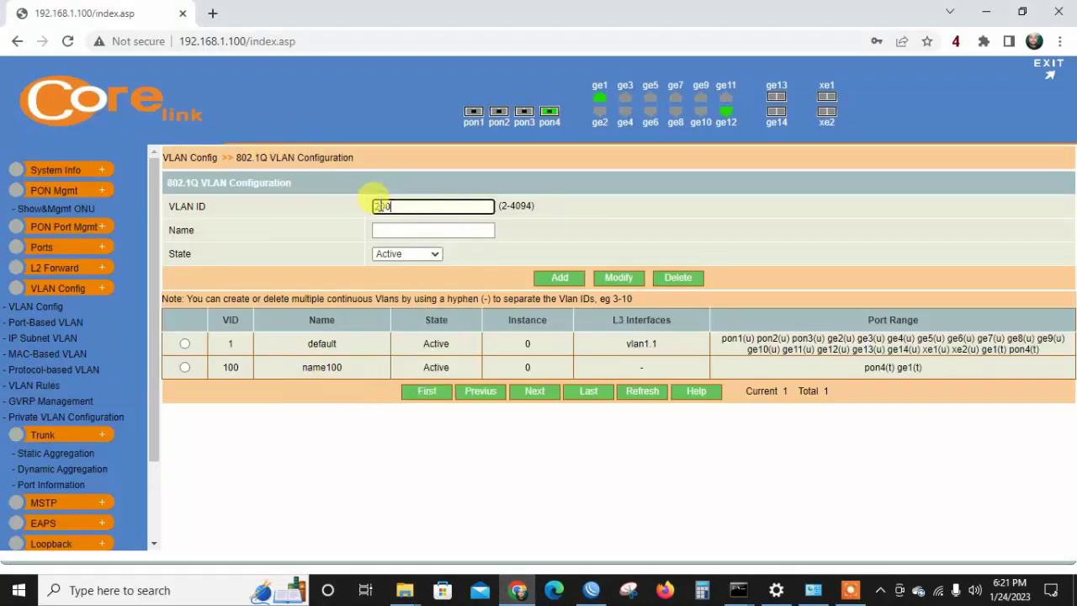
{"action": "left_click", "coordinate": [402, 230]}
{"action": "type", "text": "n"}
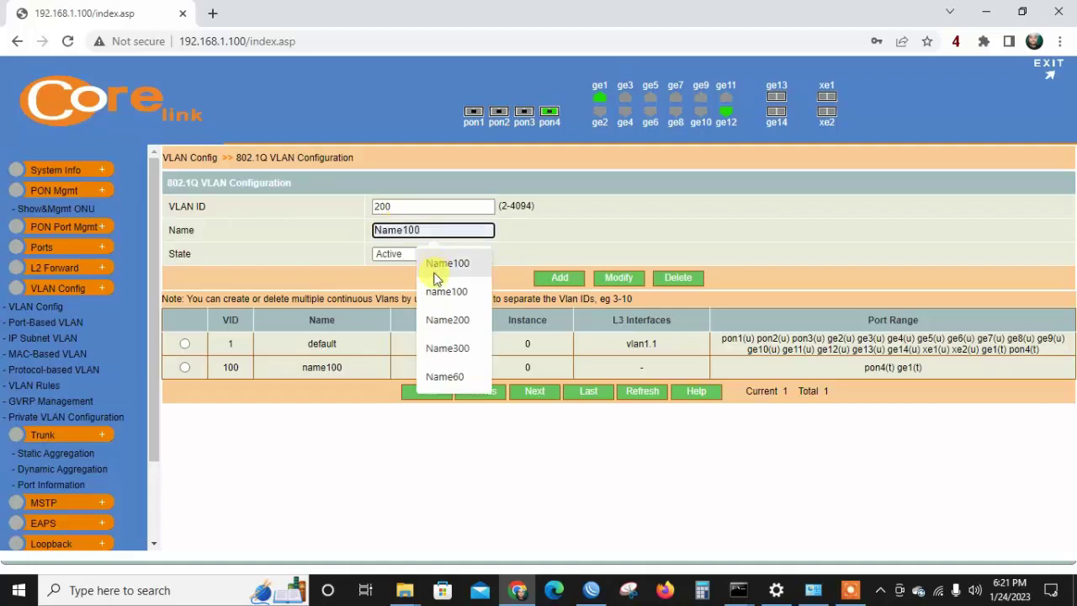
{"action": "left_click", "coordinate": [447, 320]}
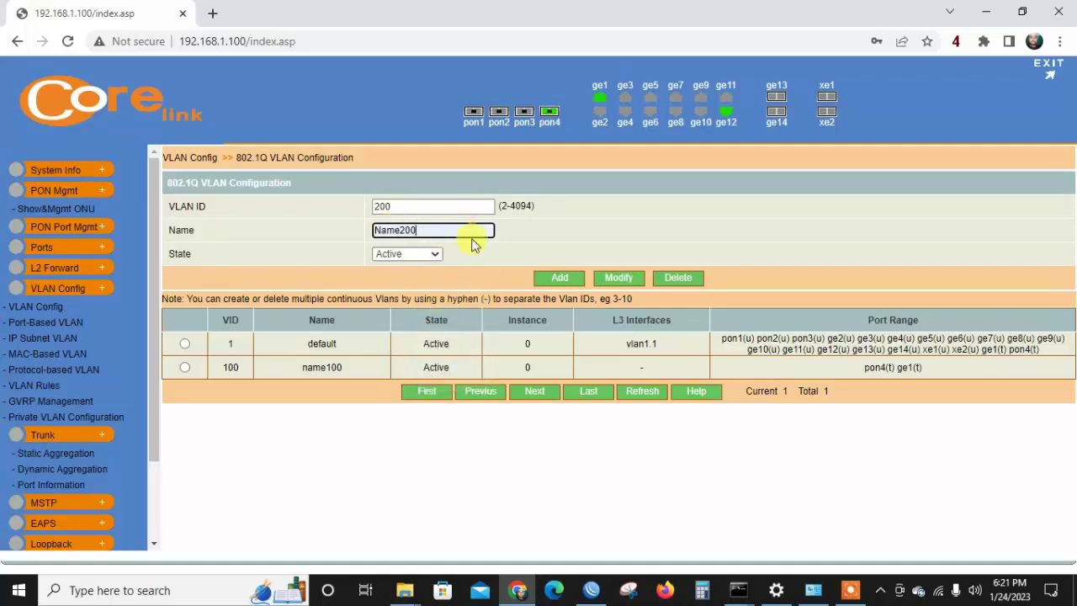
{"action": "left_click", "coordinate": [559, 278]}
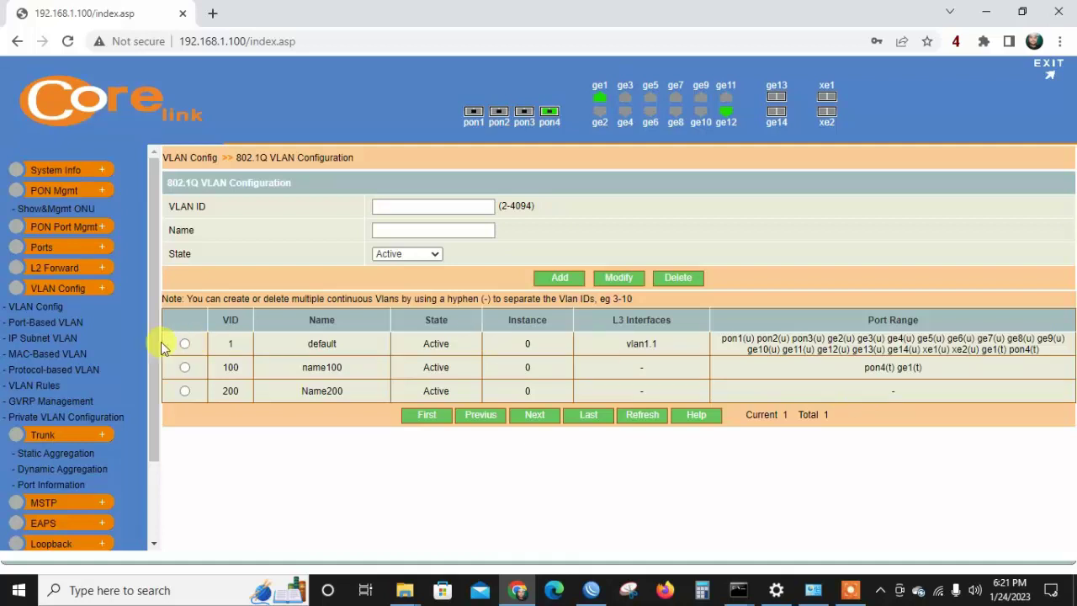
Select trunk ports ge1 and pon4 on the Port-Based VLAN page.
{"action": "left_click", "coordinate": [52, 326]}
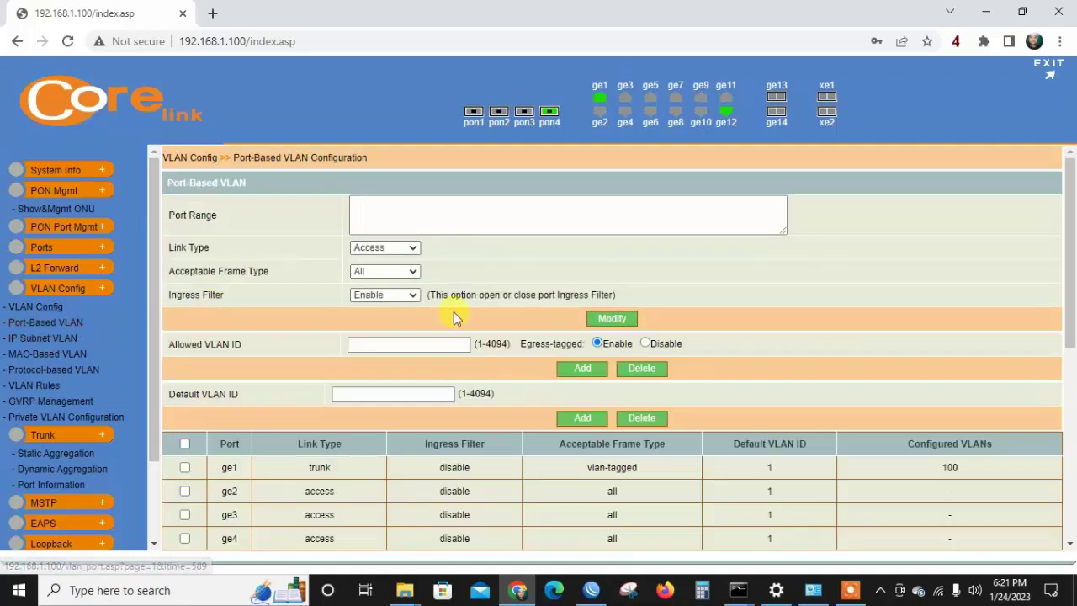
{"action": "left_click", "coordinate": [184, 467]}
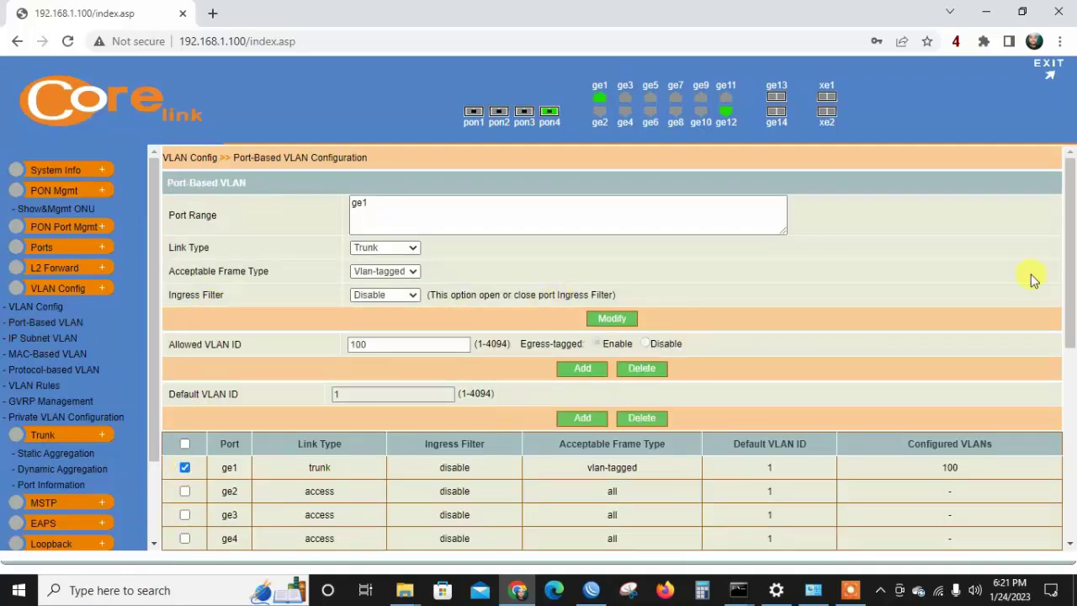
{"action": "left_click_drag", "start_coordinate": [1074, 247], "coordinate": [1073, 434]}
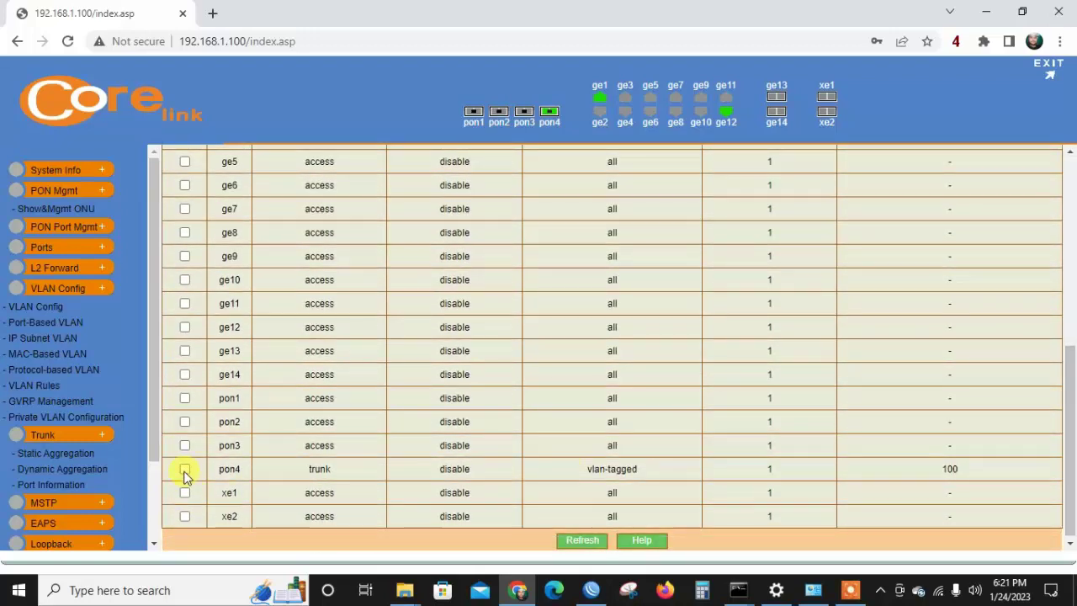
{"action": "left_click", "coordinate": [184, 468]}
{"action": "left_click", "coordinate": [849, 590]}
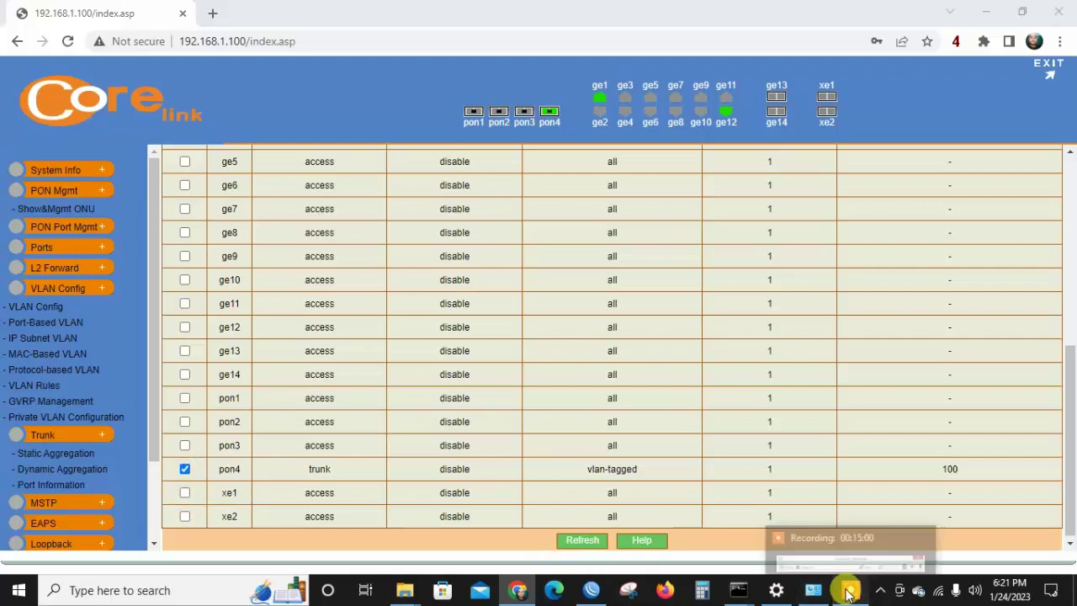
{"action": "left_click", "coordinate": [559, 565]}
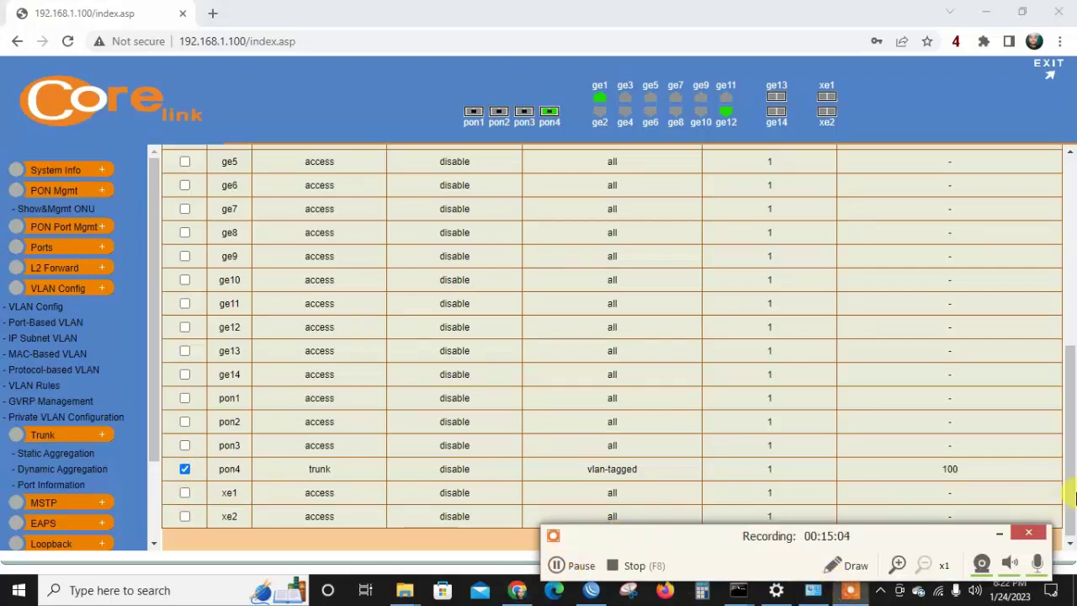
{"action": "left_click", "coordinate": [998, 534]}
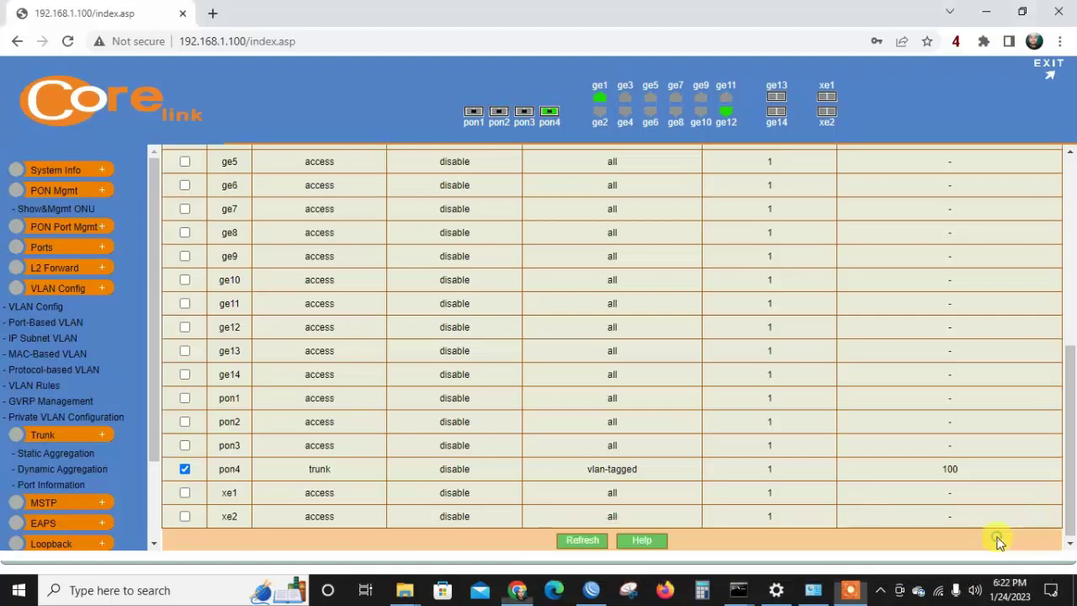
{"action": "scroll", "coordinate": [1073, 473], "scroll_direction": "up", "scroll_amount": 3}
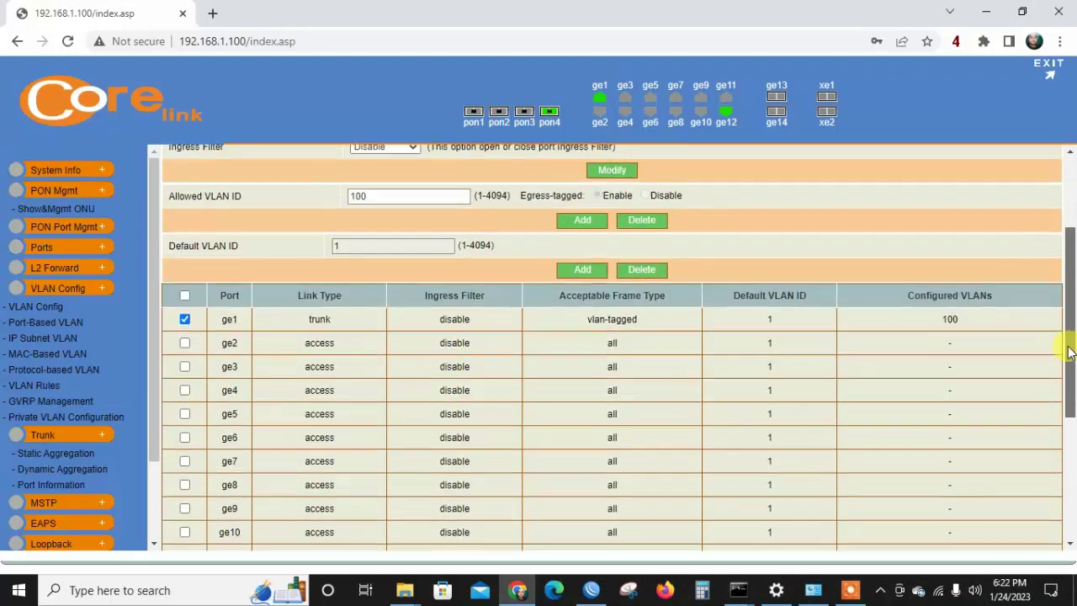
{"action": "left_click", "coordinate": [848, 592]}
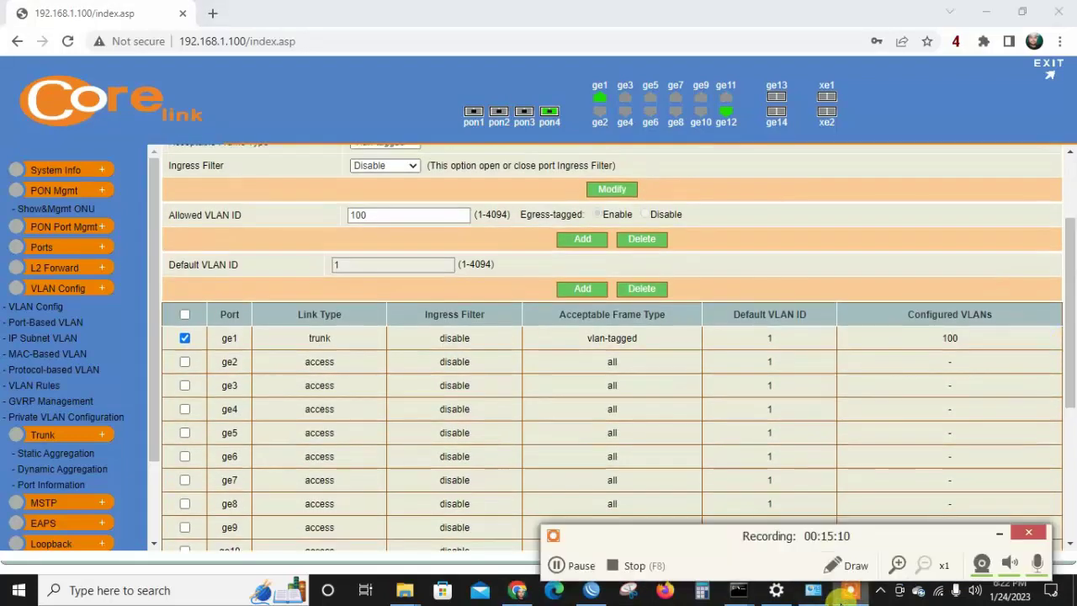
Set their Allowed VLAN ID to 100,200 and add it.
{"action": "left_click", "coordinate": [382, 214]}
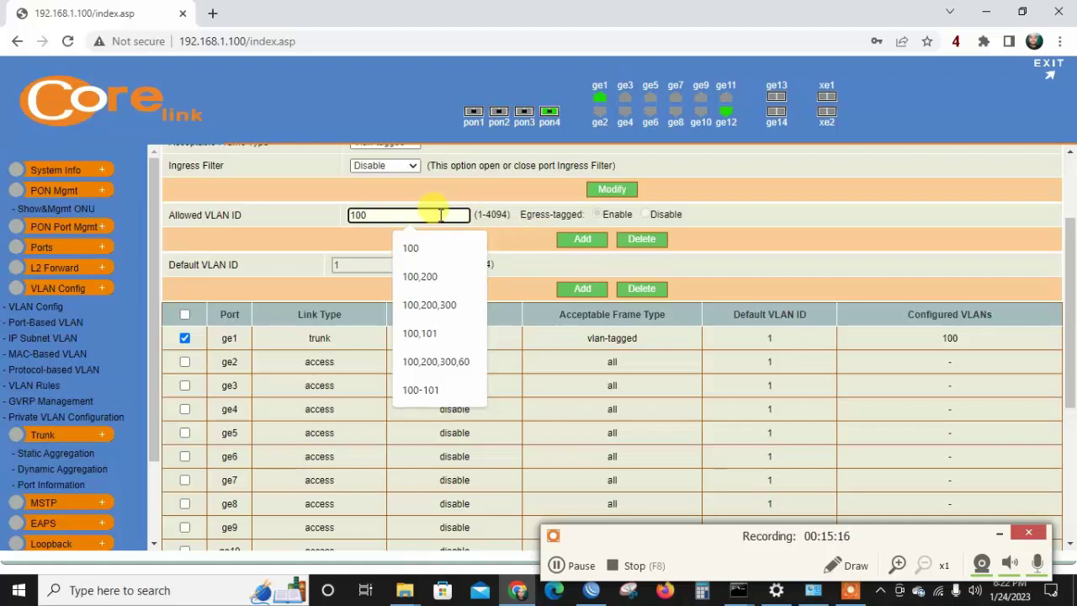
{"action": "type", "text": ","}
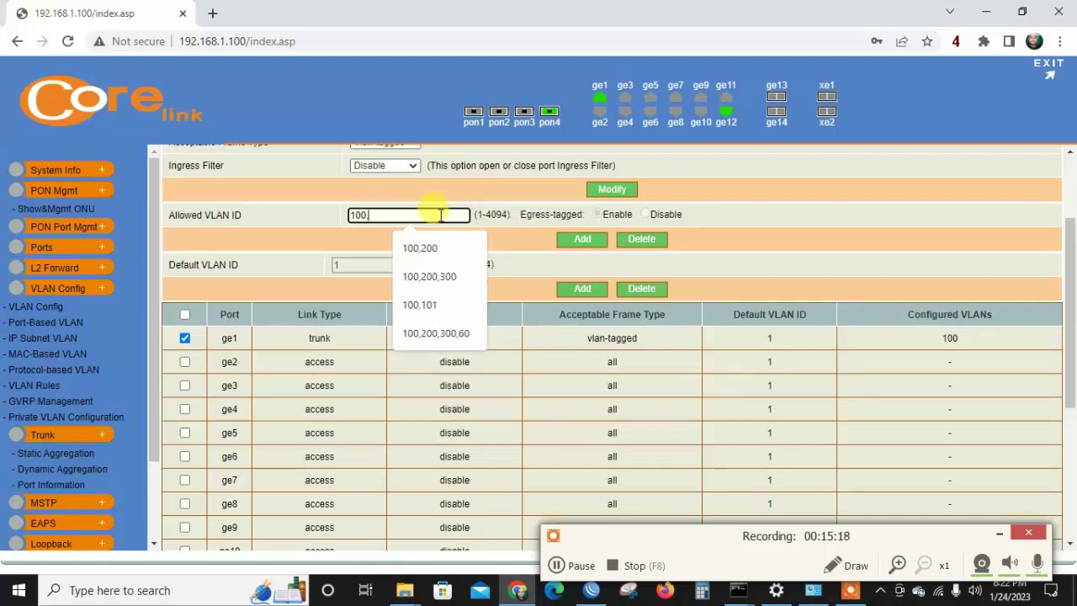
{"action": "type", "text": "200"}
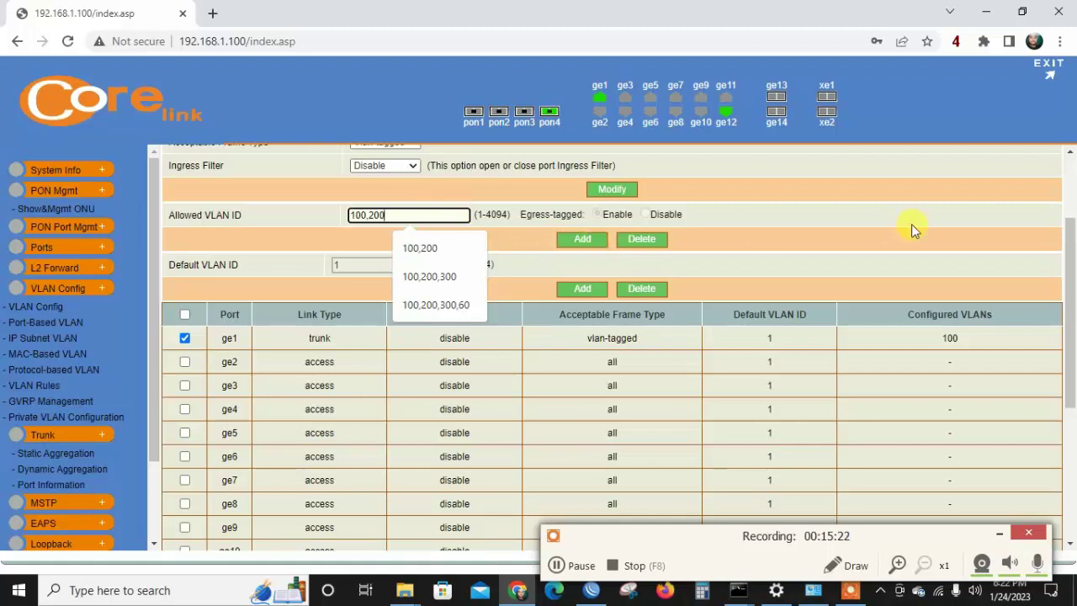
{"action": "scroll", "coordinate": [1071, 212], "scroll_direction": "up", "scroll_amount": 1}
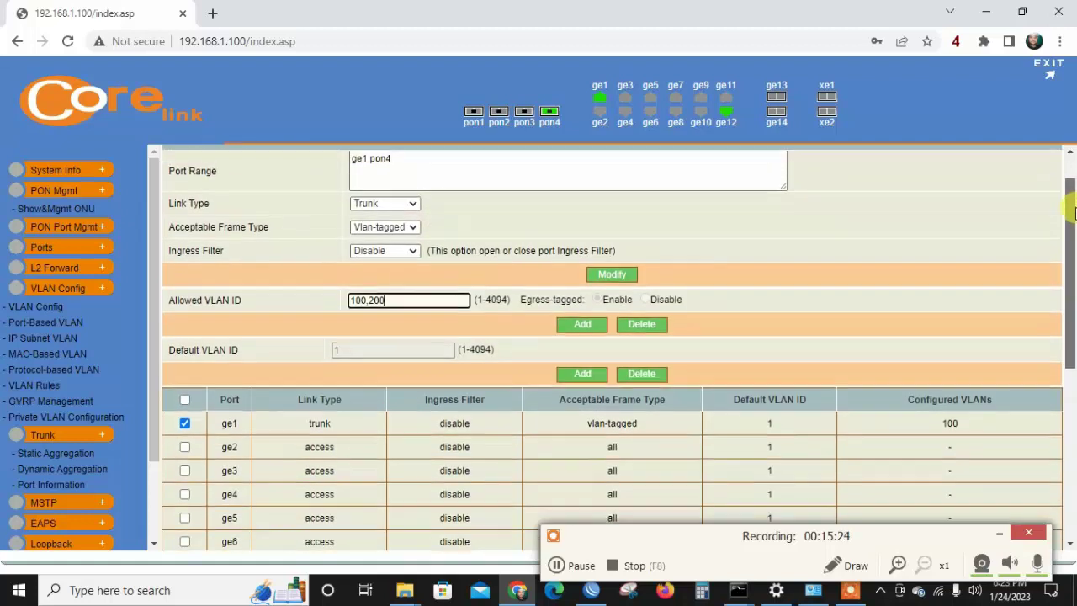
{"action": "left_click_drag", "start_coordinate": [1071, 212], "coordinate": [1071, 208]}
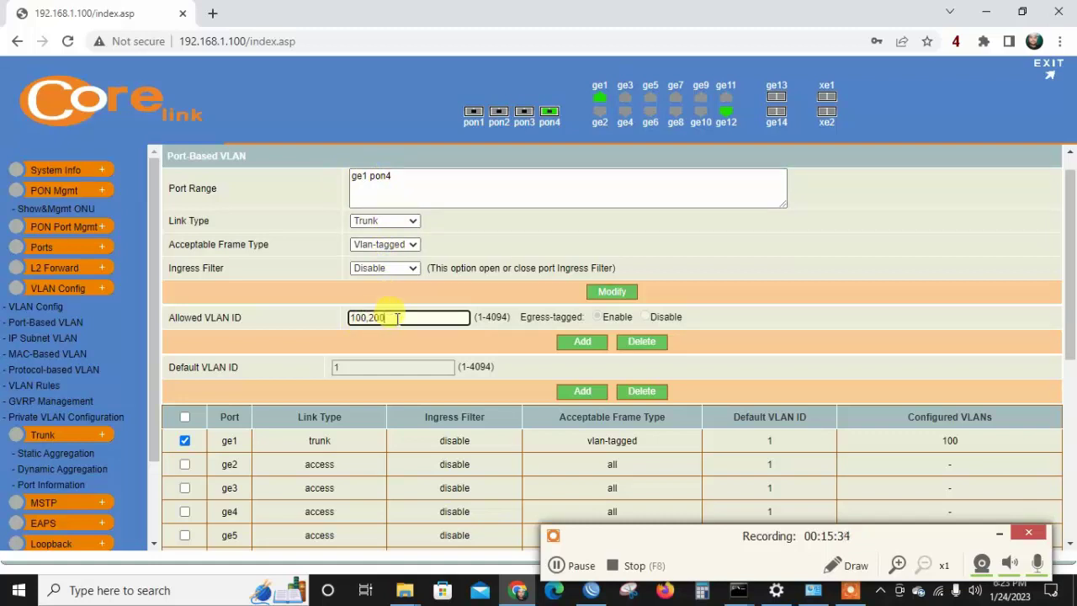
{"action": "left_click", "coordinate": [589, 345]}
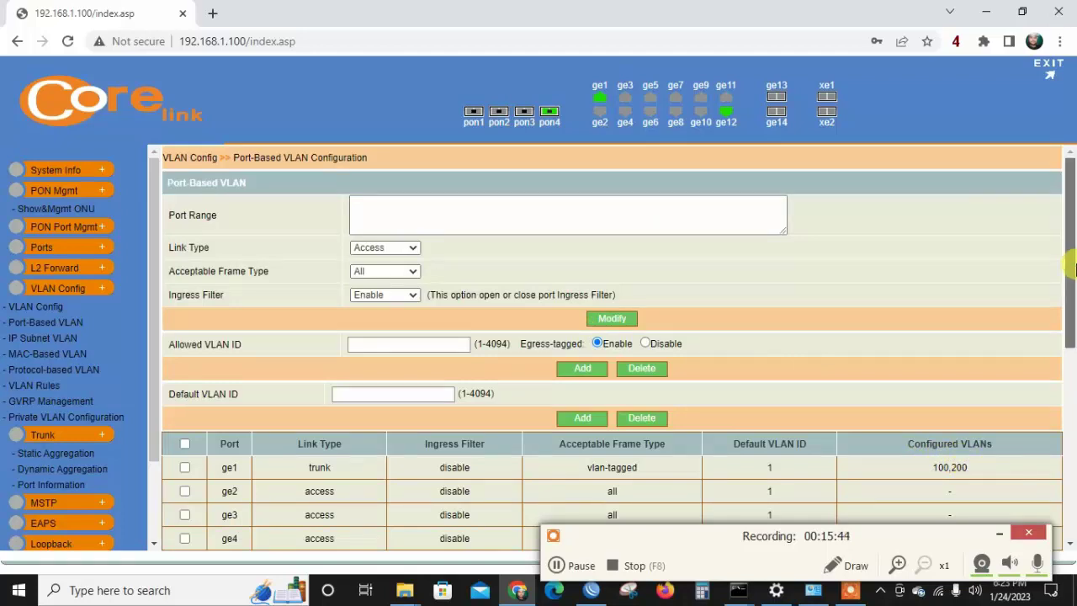
Confirm pon4 now lists 100,200, then open the Show&Mgmt ONU list.
{"action": "left_click_drag", "start_coordinate": [1071, 268], "coordinate": [1071, 457]}
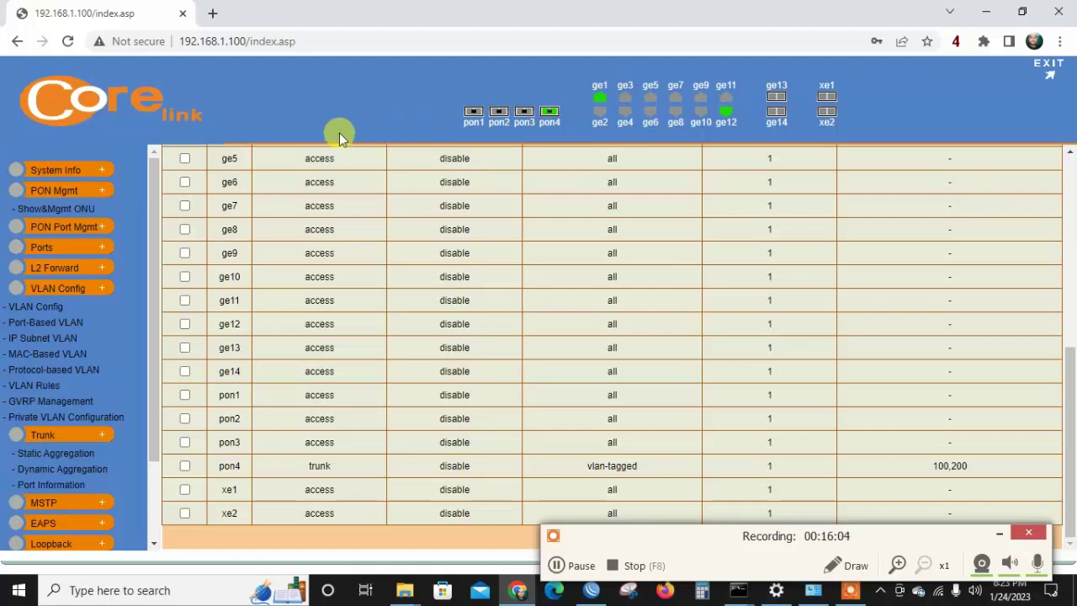
{"action": "left_click", "coordinate": [80, 210]}
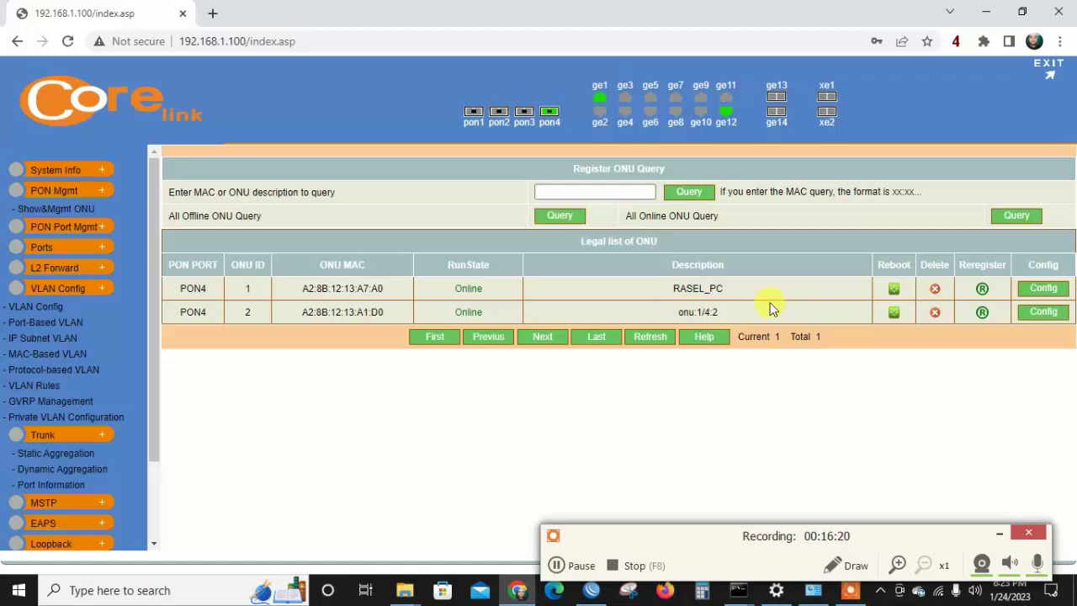
Open ONU-2's settings, keeping tag VLAN mode on Ethernet port 1.
{"action": "left_click", "coordinate": [1041, 312]}
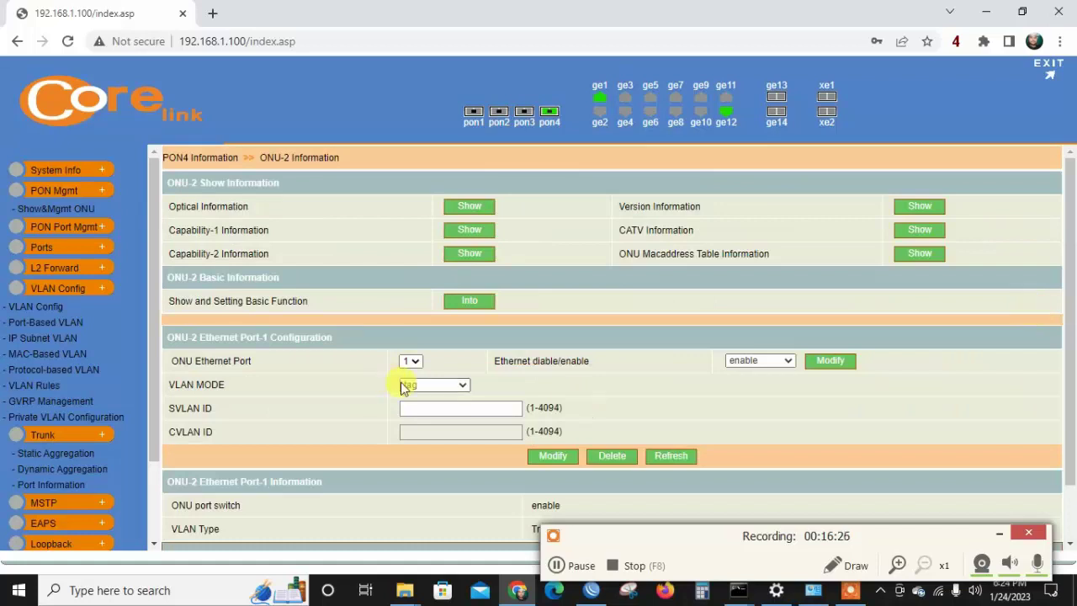
{"action": "left_click", "coordinate": [437, 388]}
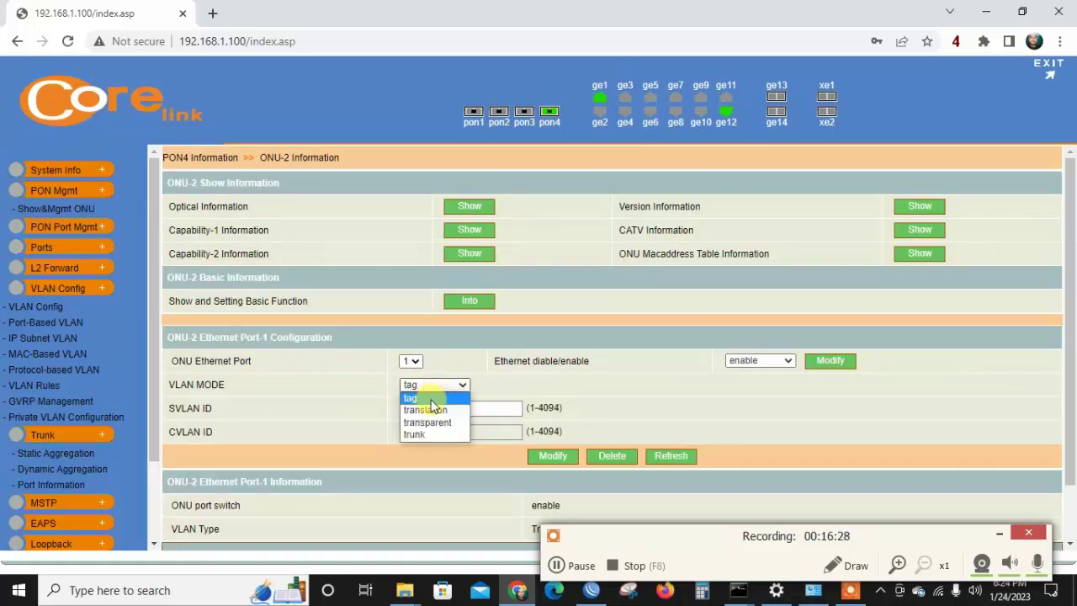
{"action": "left_click", "coordinate": [431, 399]}
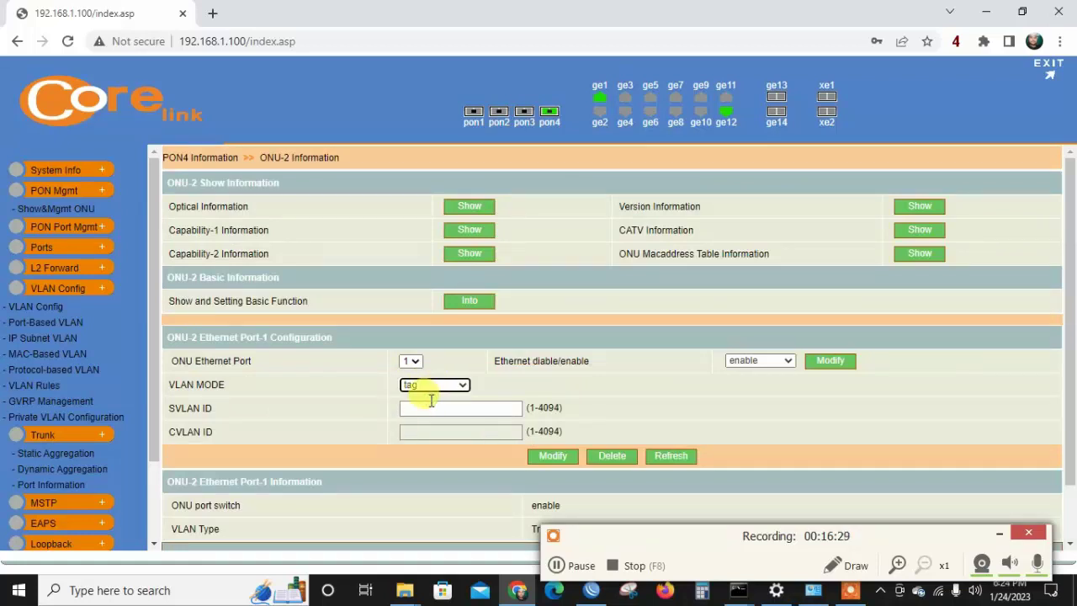
{"action": "left_click", "coordinate": [410, 362]}
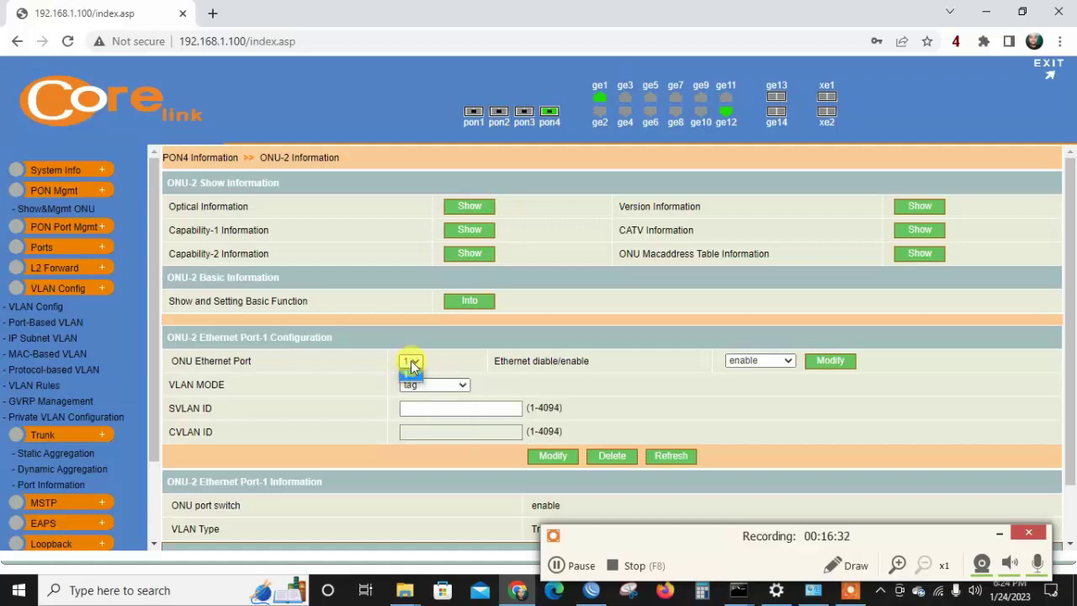
{"action": "left_click", "coordinate": [411, 363]}
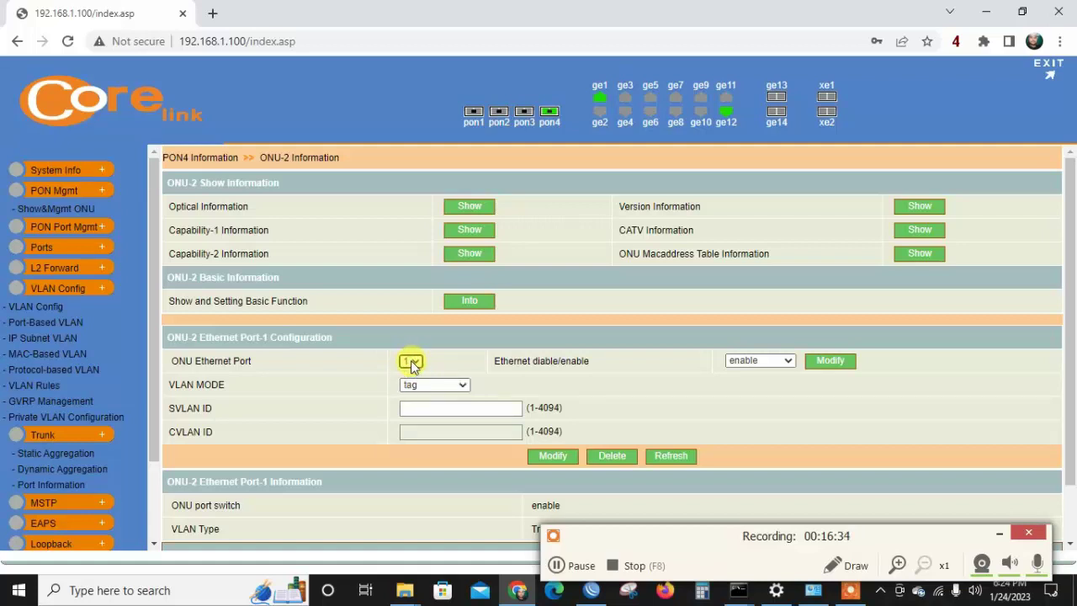
{"action": "left_click", "coordinate": [412, 363]}
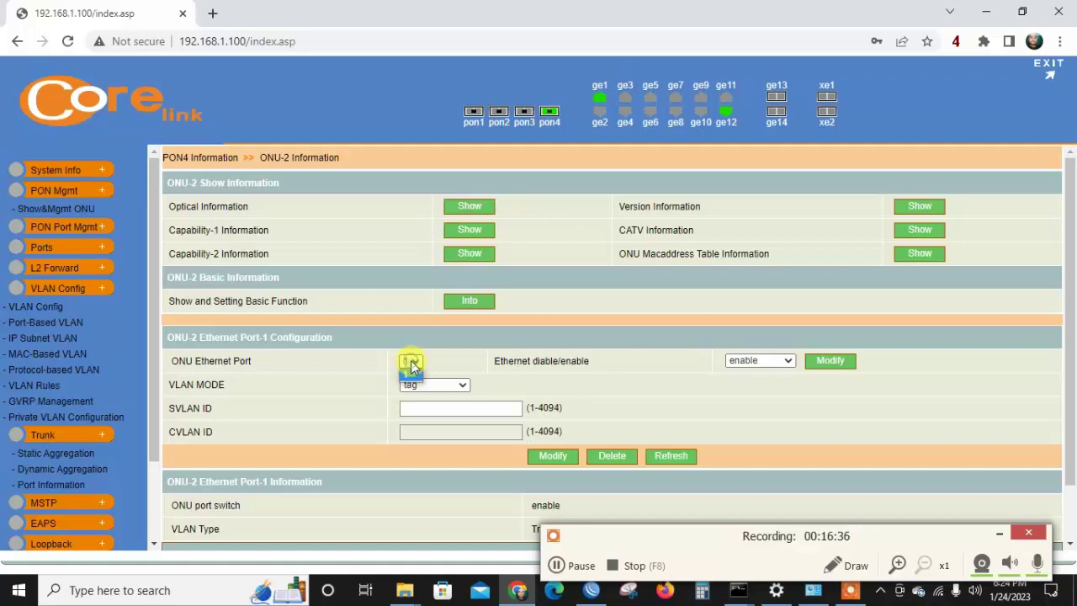
{"action": "left_click", "coordinate": [411, 377]}
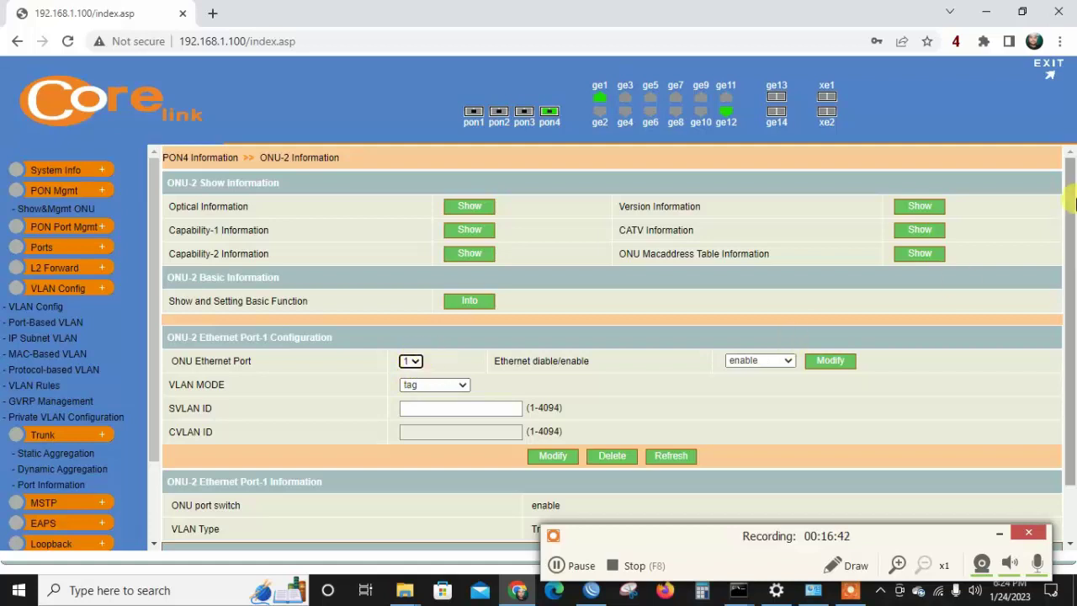
{"action": "left_click_drag", "start_coordinate": [1073, 241], "coordinate": [1074, 263]}
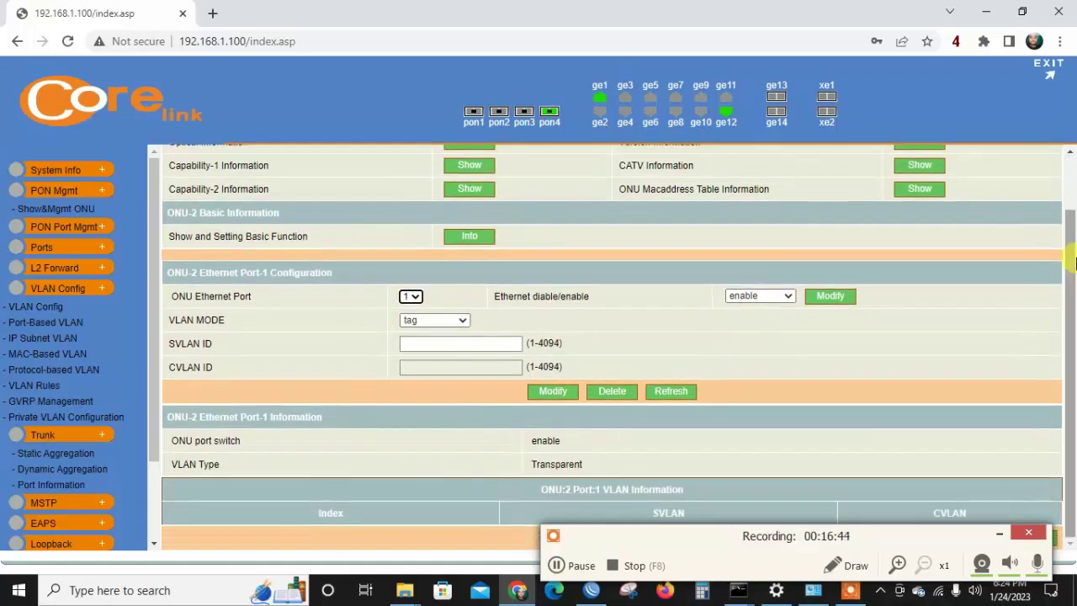
Apply VID 200 to ONU-2's port 1 and review the Port-1 information.
{"action": "left_click", "coordinate": [410, 343]}
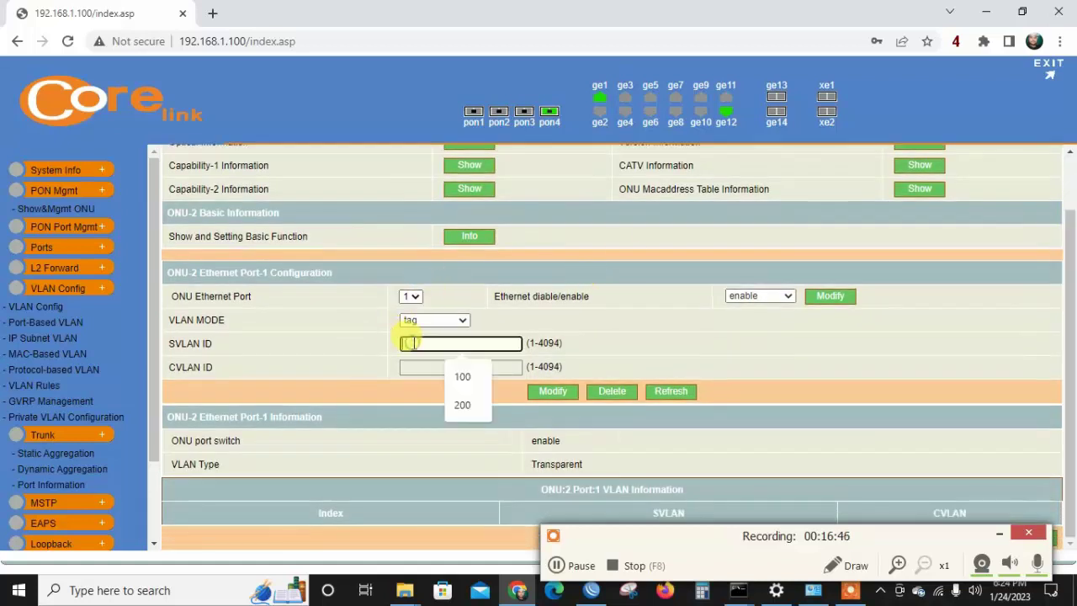
{"action": "type", "text": "200"}
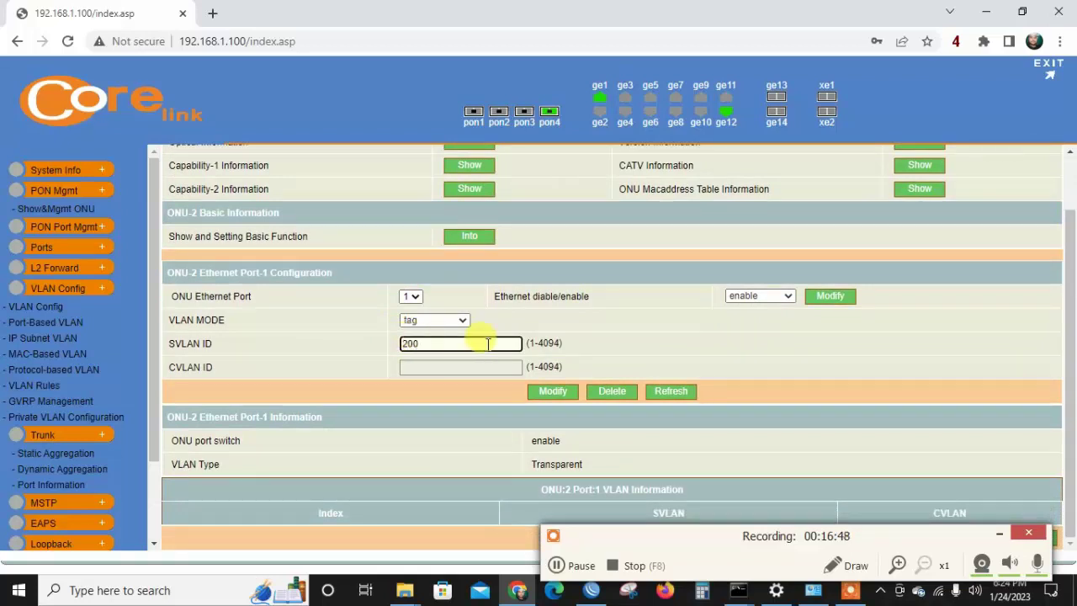
{"action": "left_click", "coordinate": [555, 392]}
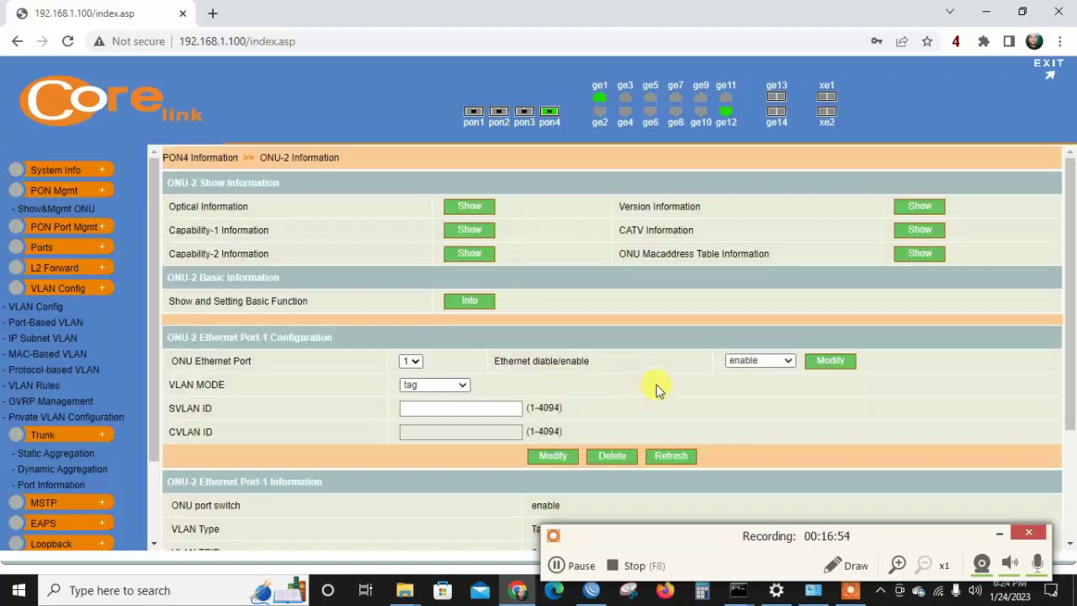
{"action": "left_click_drag", "start_coordinate": [1072, 220], "coordinate": [1072, 325]}
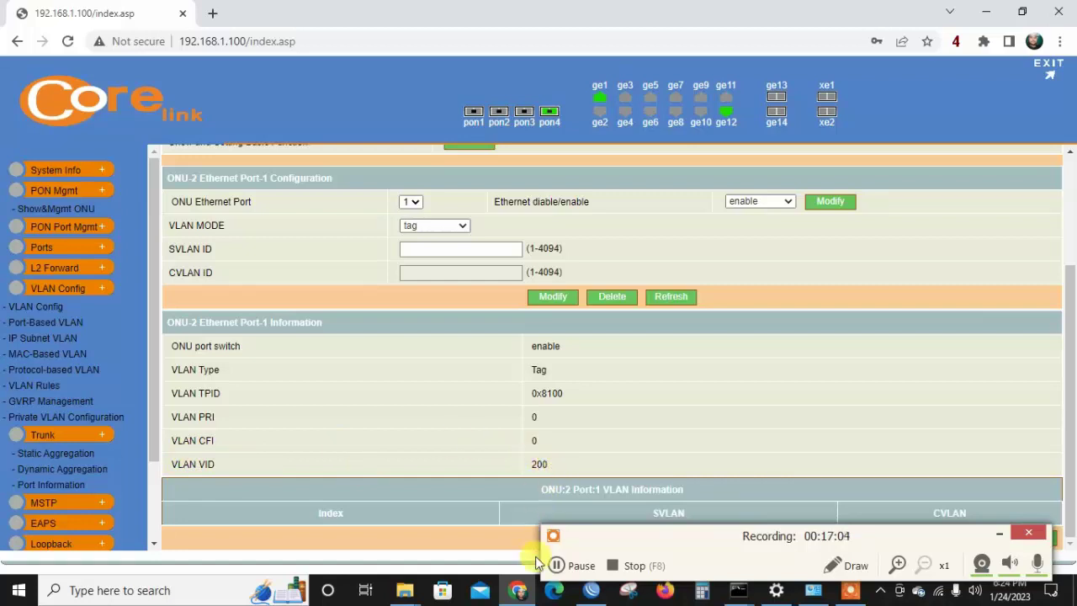
{"action": "left_click", "coordinate": [555, 568]}
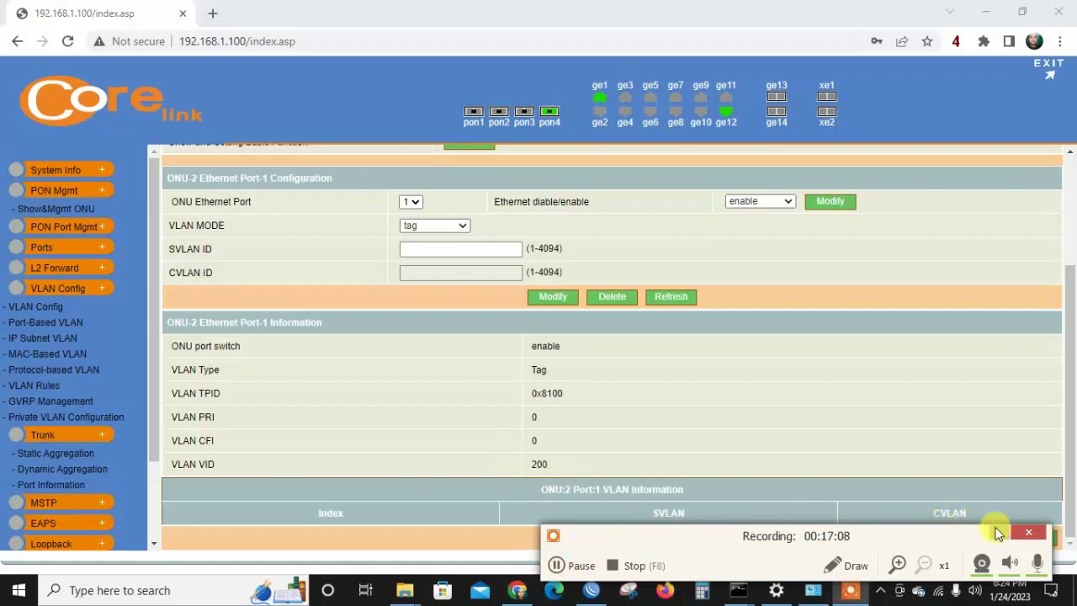
{"action": "left_click", "coordinate": [1001, 535]}
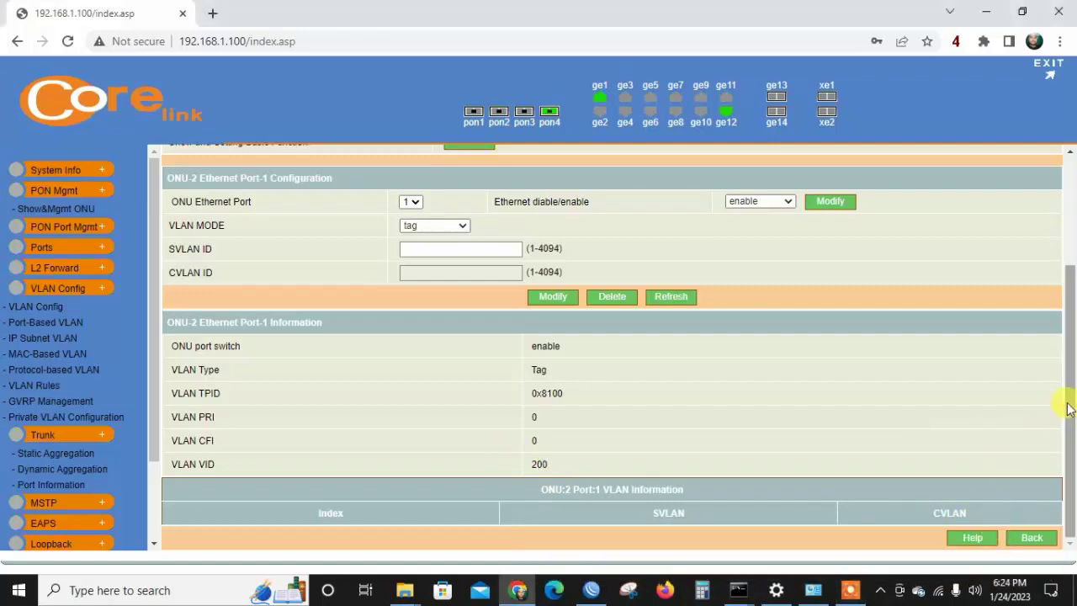
{"action": "left_click_drag", "start_coordinate": [1072, 409], "coordinate": [1072, 349]}
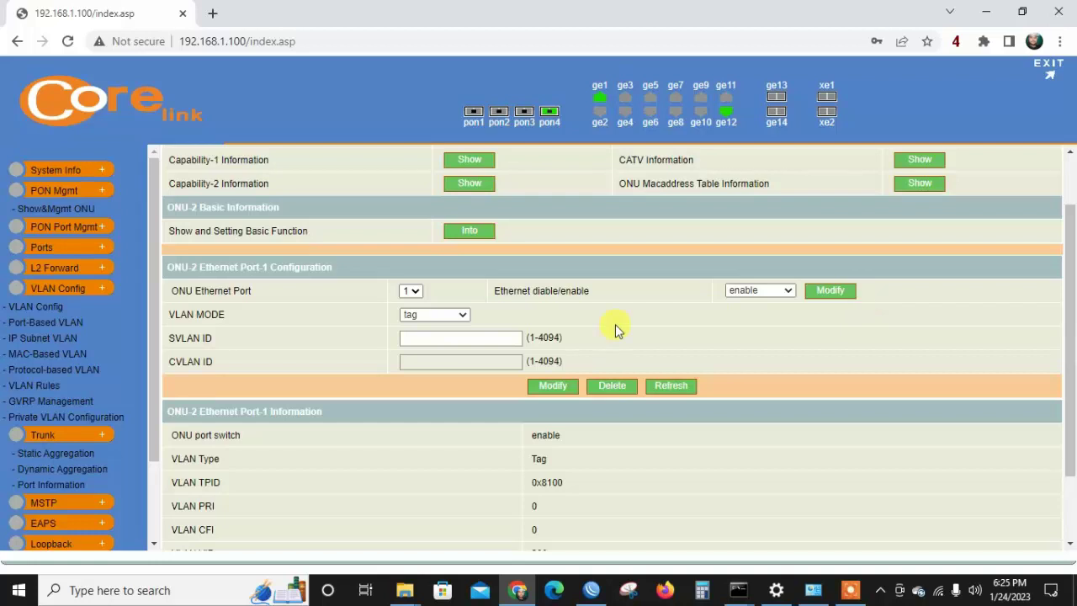
Replace ONU-2's description with a new router label, save, and dismiss the space warning.
{"action": "left_click", "coordinate": [476, 239]}
{"action": "left_click", "coordinate": [500, 393]}
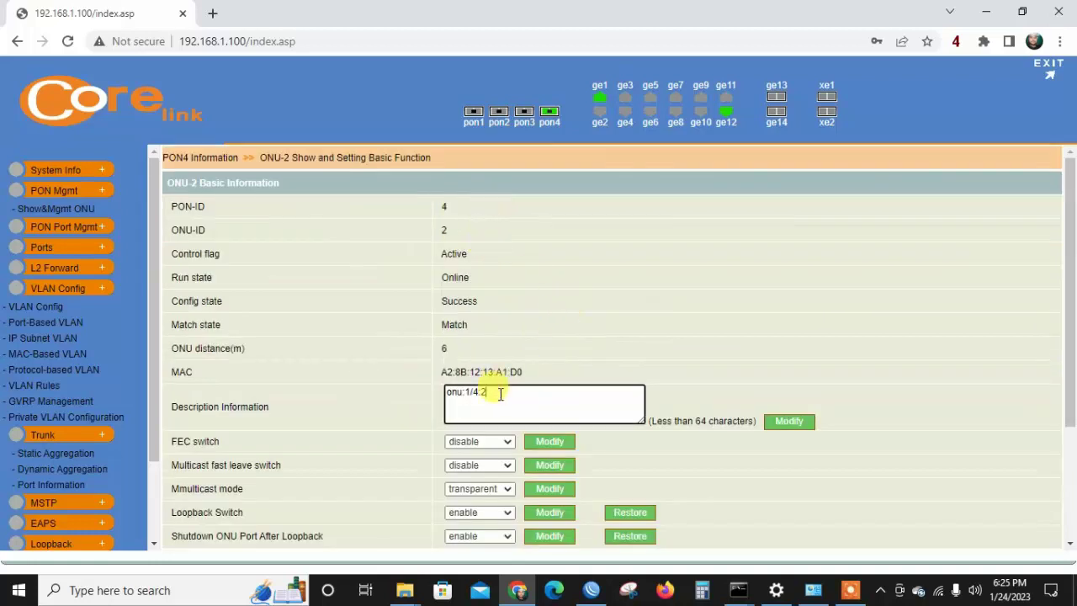
{"action": "key", "text": "ctrl+a"}
{"action": "type", "text": "Ra"}
{"action": "left_click", "coordinate": [795, 422]}
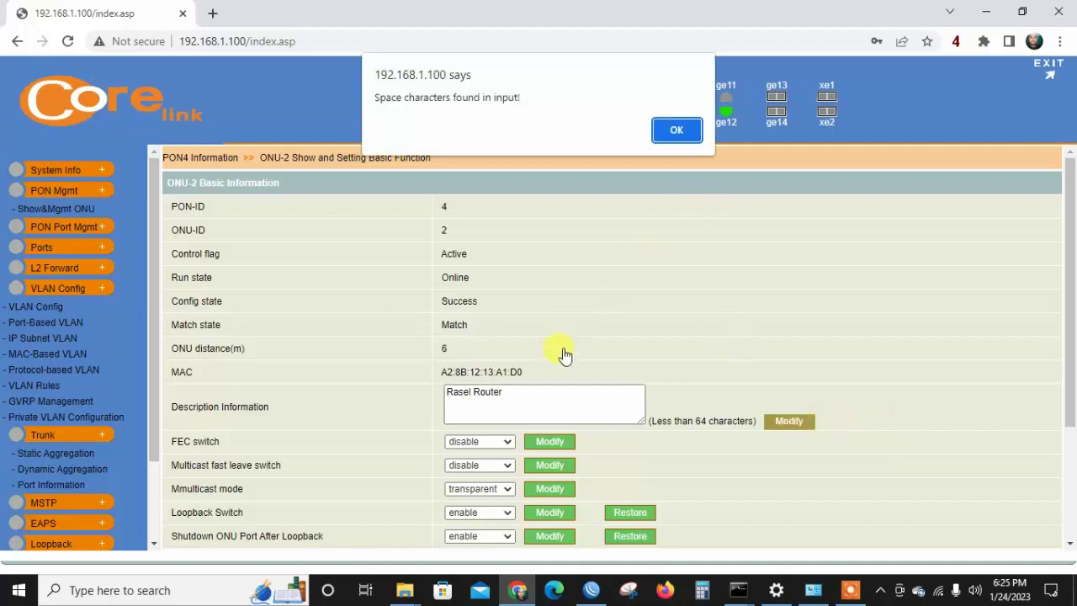
{"action": "left_click", "coordinate": [675, 128]}
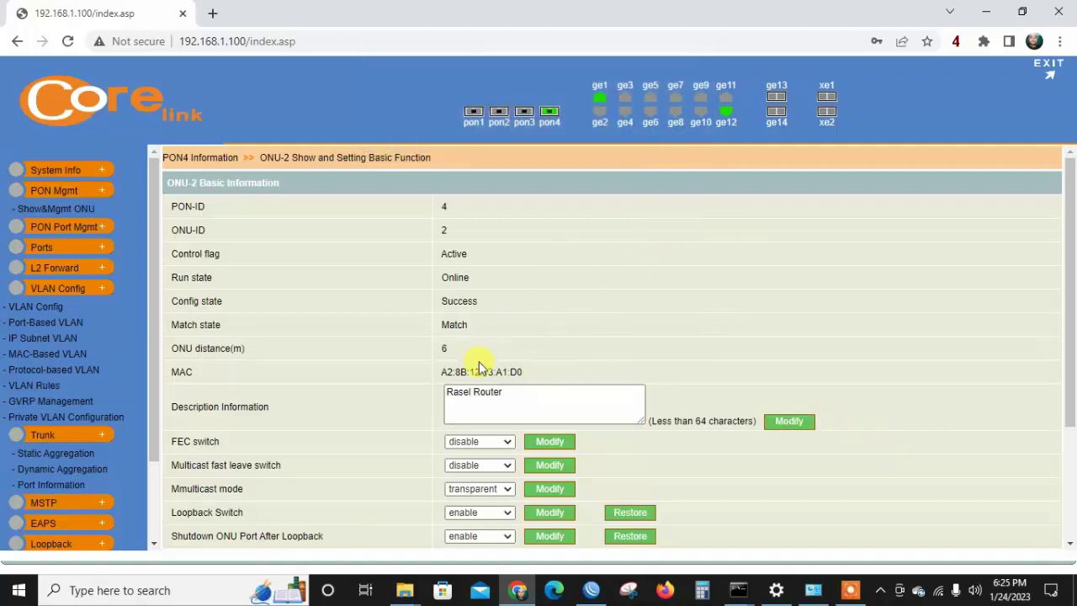
Change the description's space to an underscore, save, and return to the ONU list.
{"action": "left_click", "coordinate": [475, 383]}
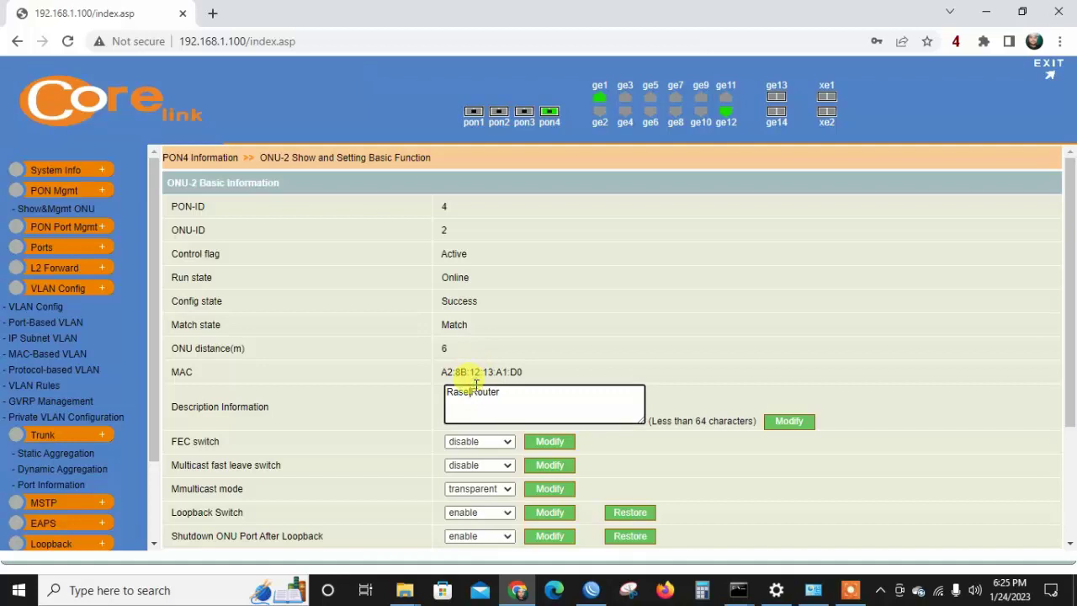
{"action": "key", "text": "BackSpace"}
{"action": "type", "text": "_"}
{"action": "left_click", "coordinate": [790, 424]}
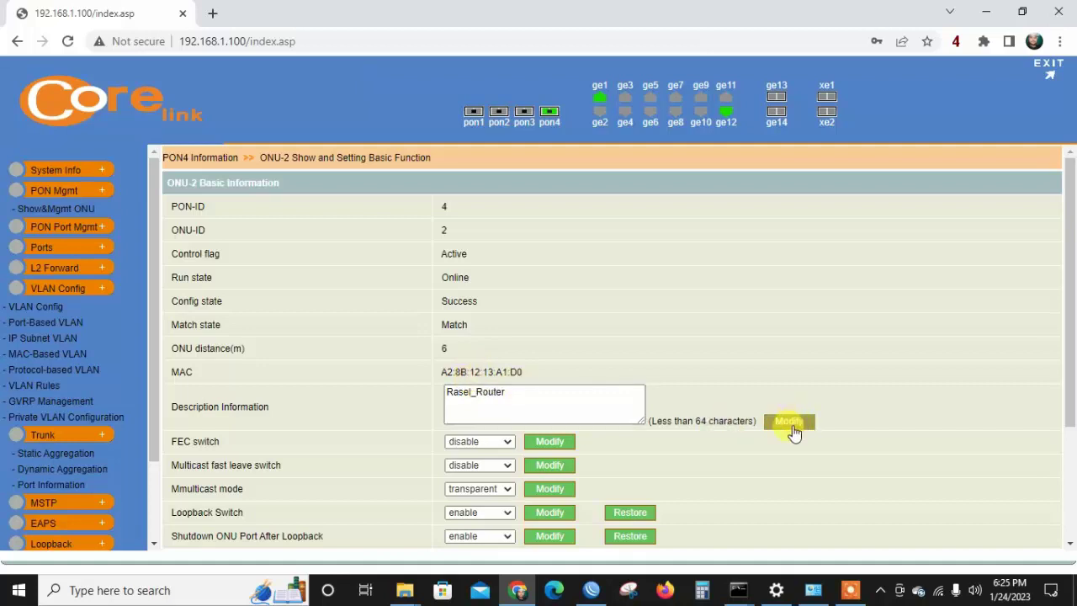
{"action": "left_click_drag", "start_coordinate": [1068, 252], "coordinate": [1074, 427]}
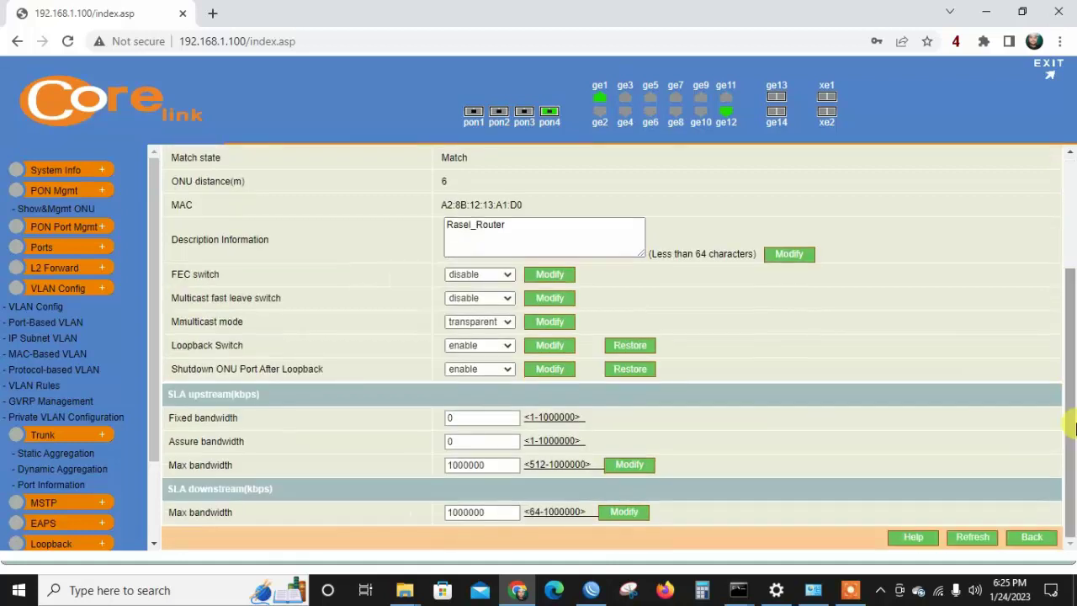
{"action": "left_click", "coordinate": [88, 208]}
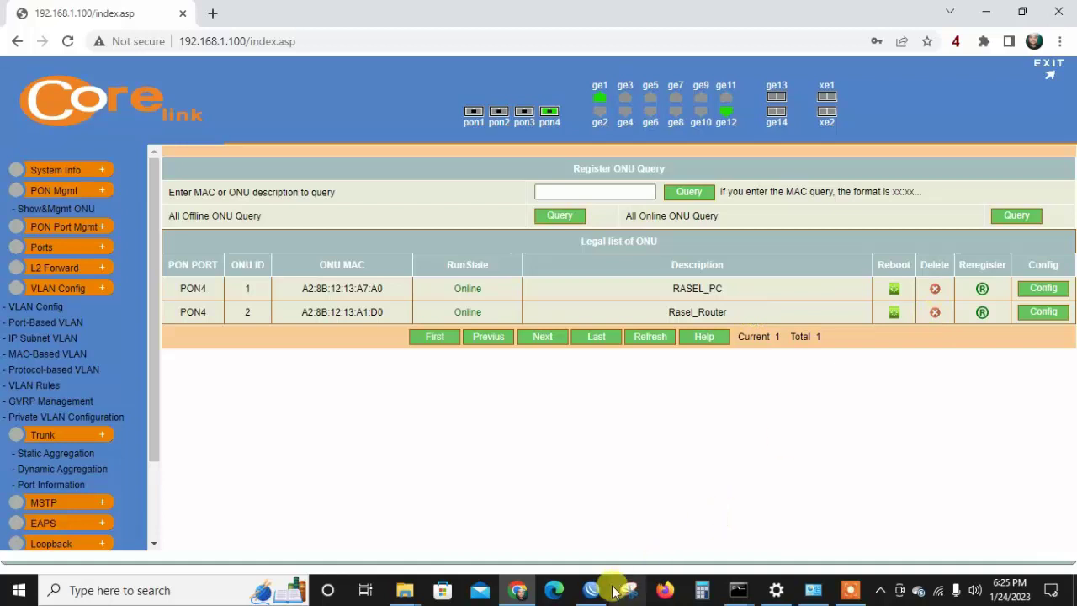
{"action": "mouse_move", "coordinate": [761, 589]}
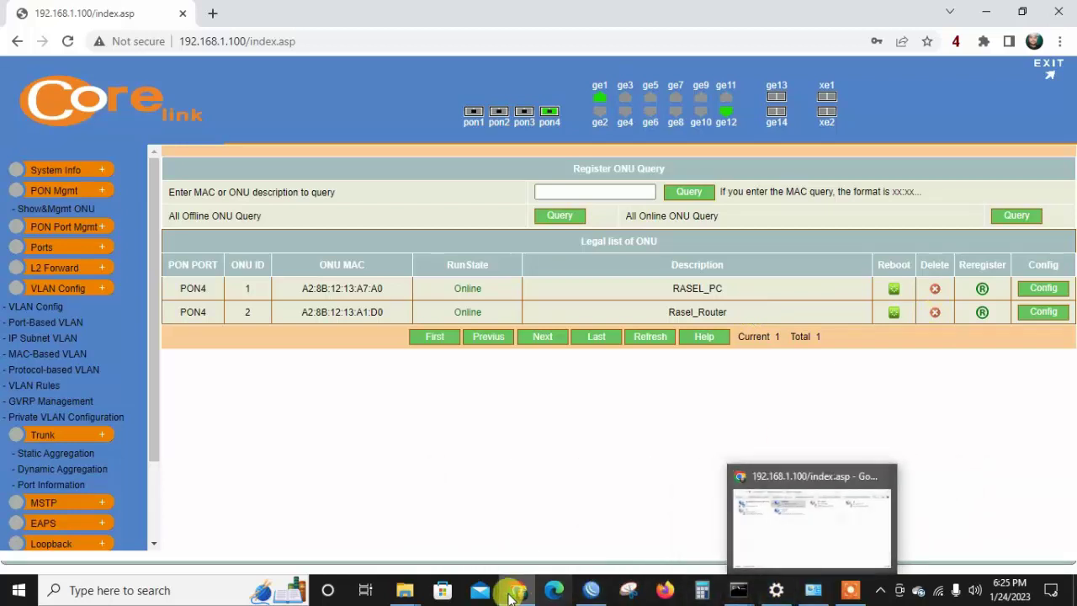
{"action": "left_click", "coordinate": [593, 590]}
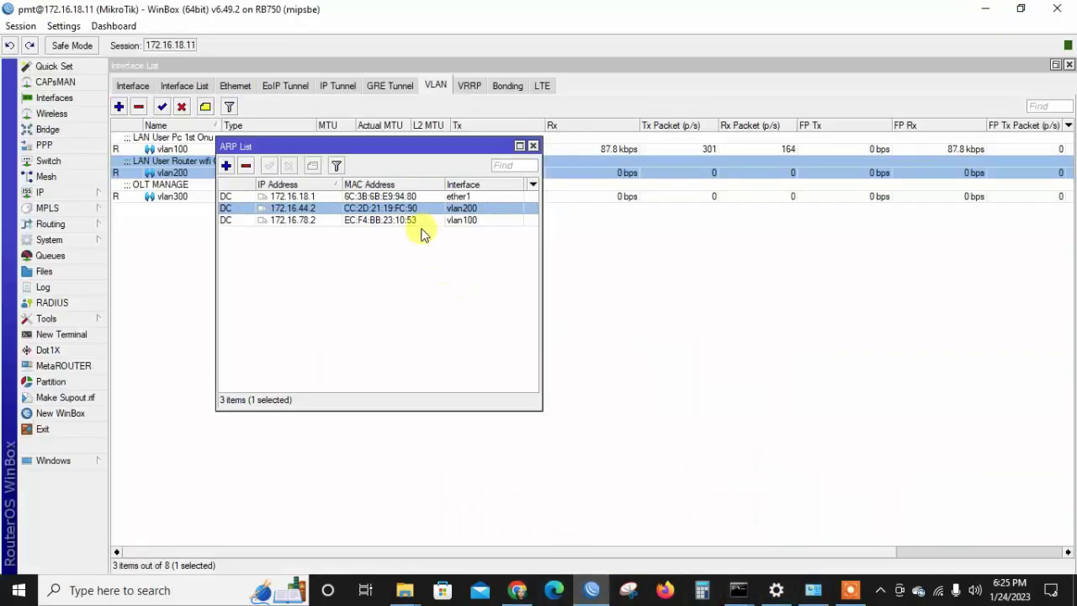
{"action": "double_click", "coordinate": [327, 212]}
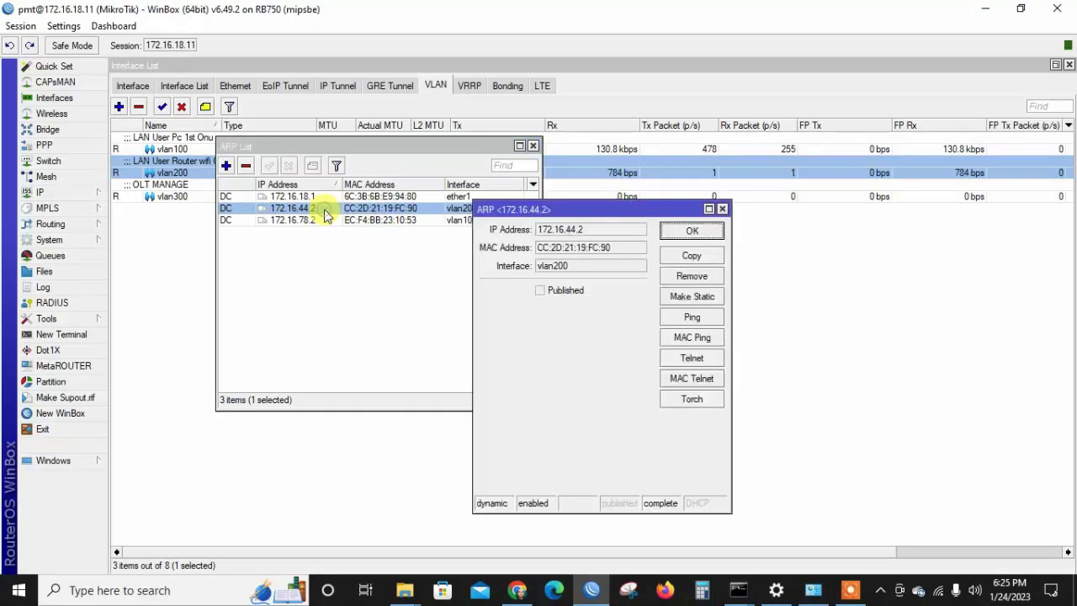
{"action": "left_click", "coordinate": [692, 399]}
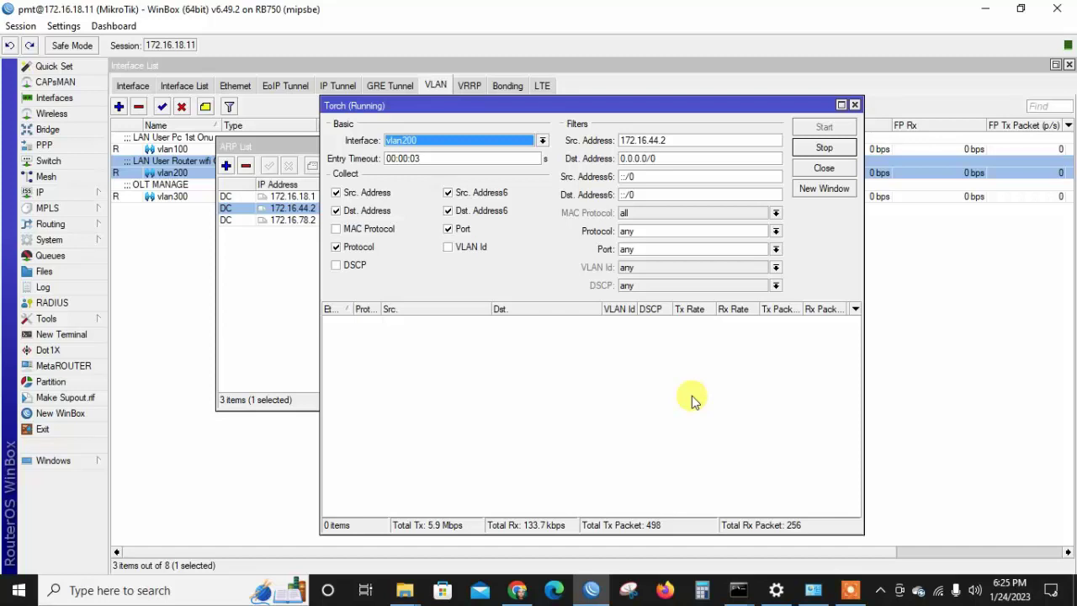
{"action": "left_click", "coordinate": [823, 169]}
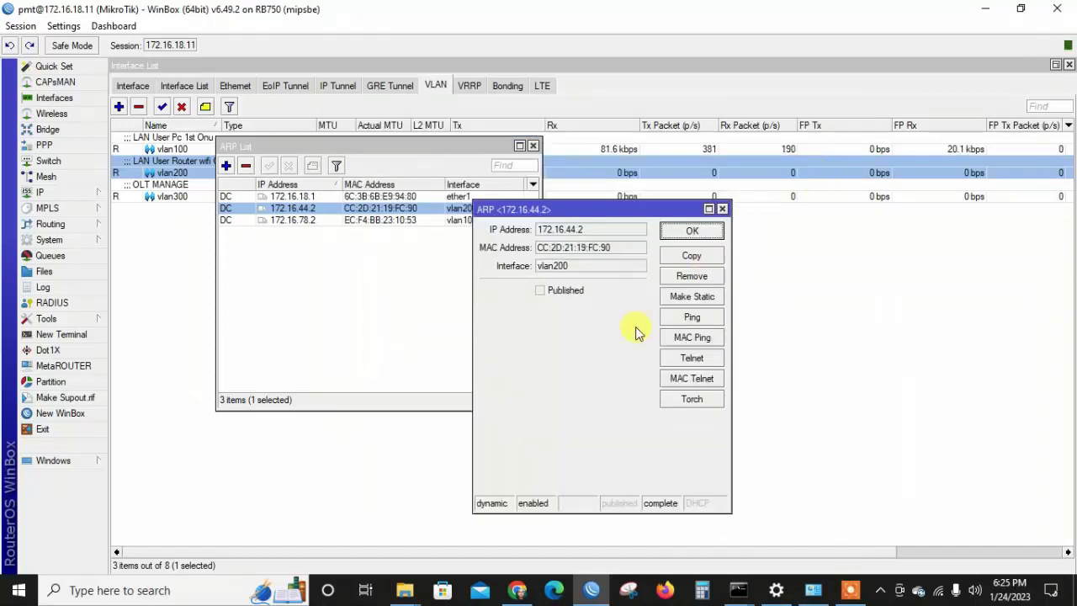
{"action": "left_click", "coordinate": [675, 401]}
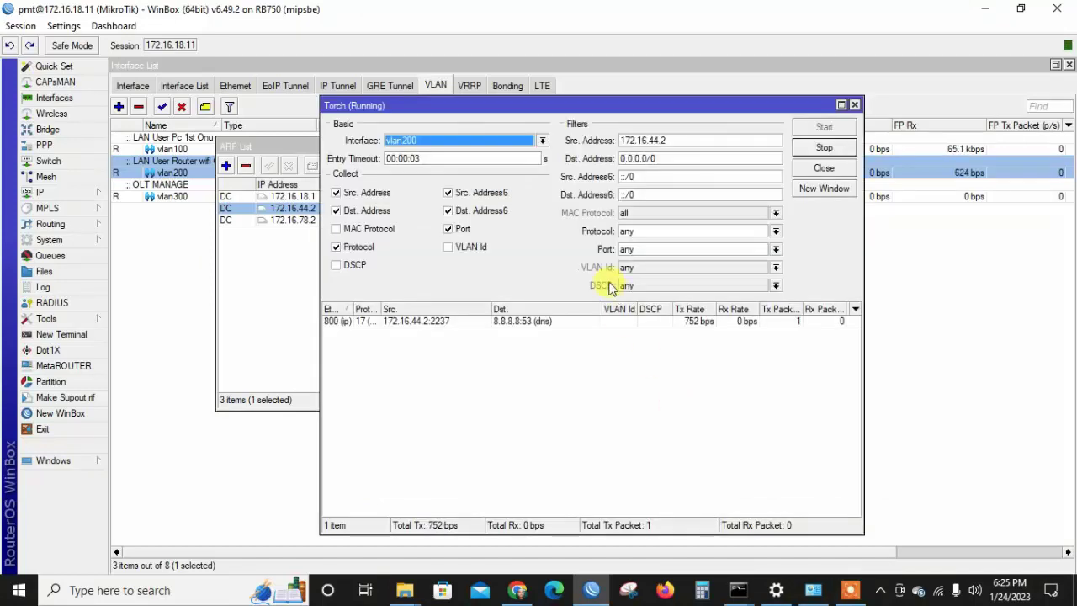
{"action": "mouse_move", "coordinate": [941, 593]}
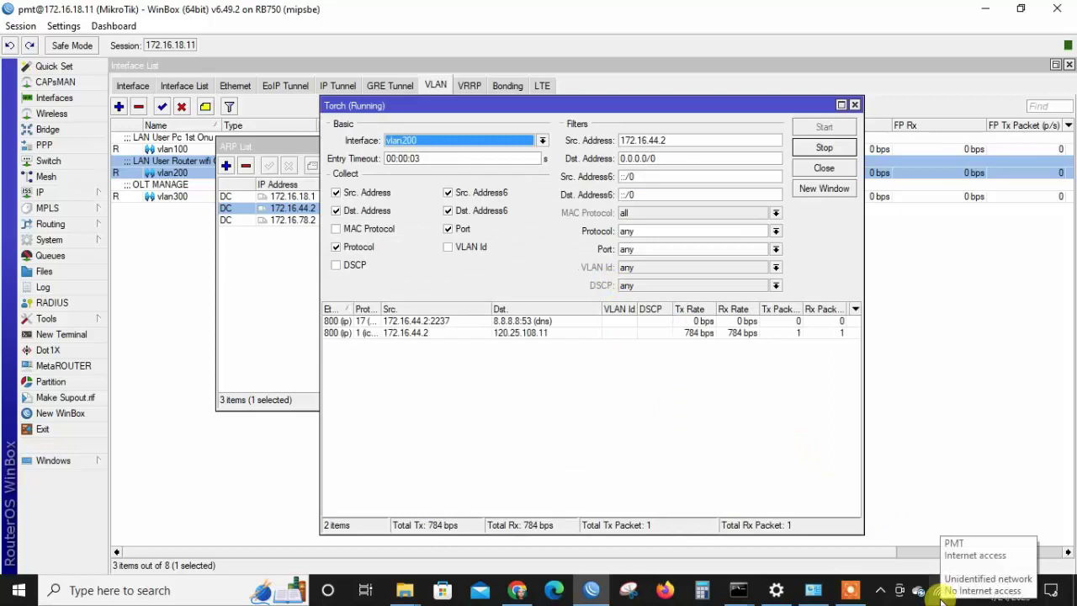
{"action": "left_click", "coordinate": [662, 343]}
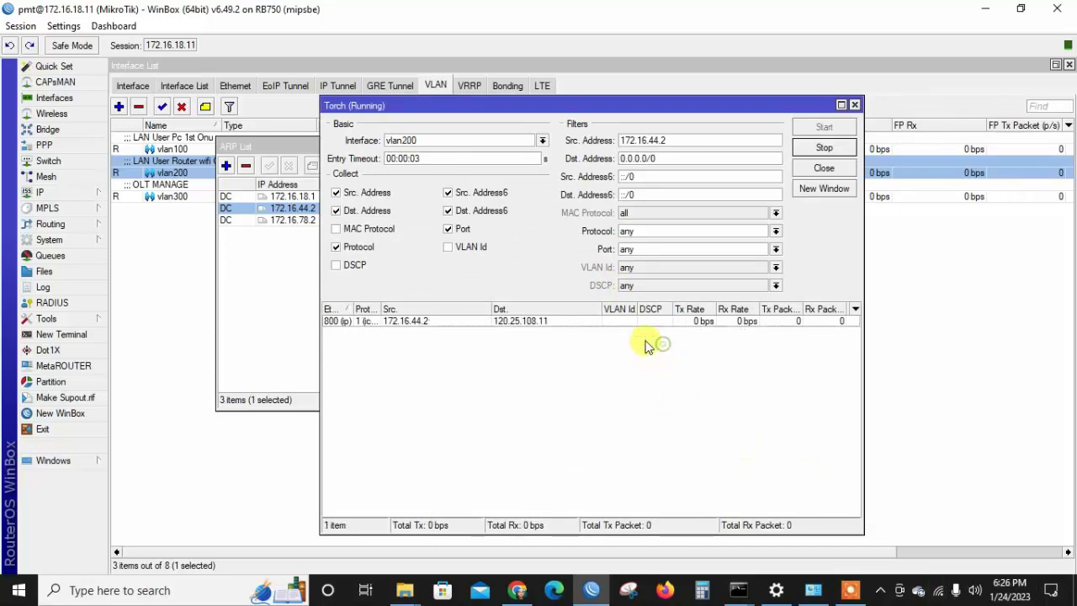
{"action": "left_click", "coordinate": [626, 326]}
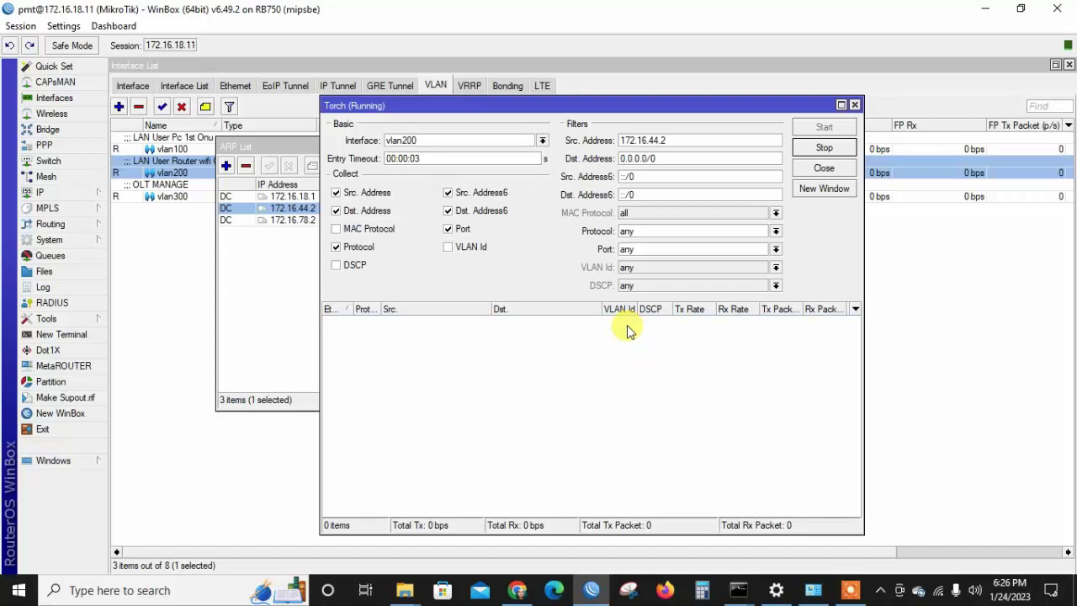
{"action": "left_click", "coordinate": [937, 592]}
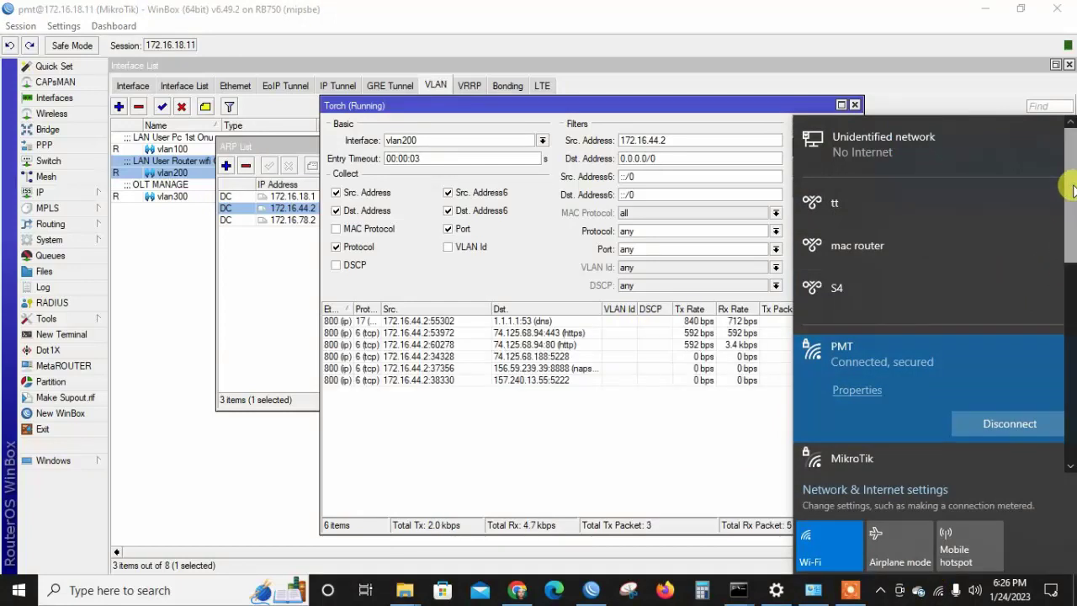
{"action": "scroll", "coordinate": [1069, 193], "scroll_direction": "down", "scroll_amount": 1}
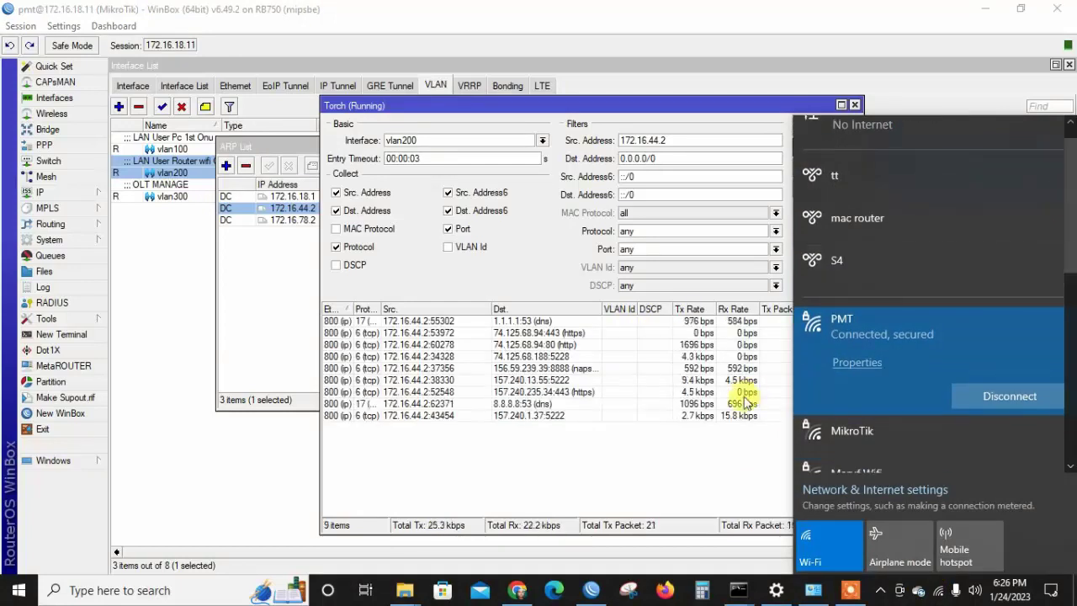
{"action": "left_click", "coordinate": [670, 463]}
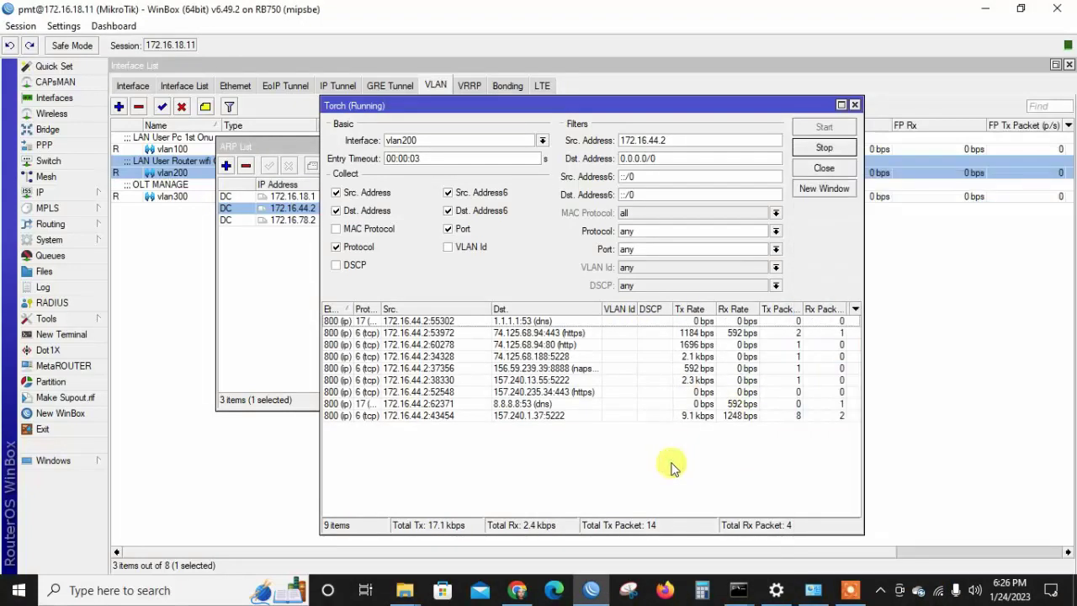
{"action": "left_click", "coordinate": [717, 370]}
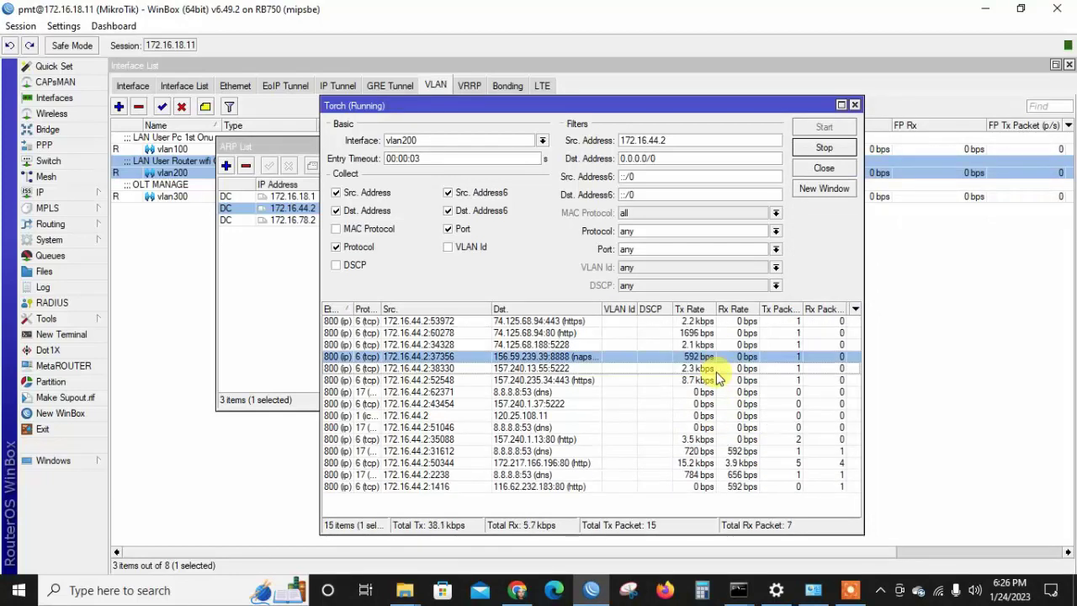
{"action": "left_click", "coordinate": [833, 167]}
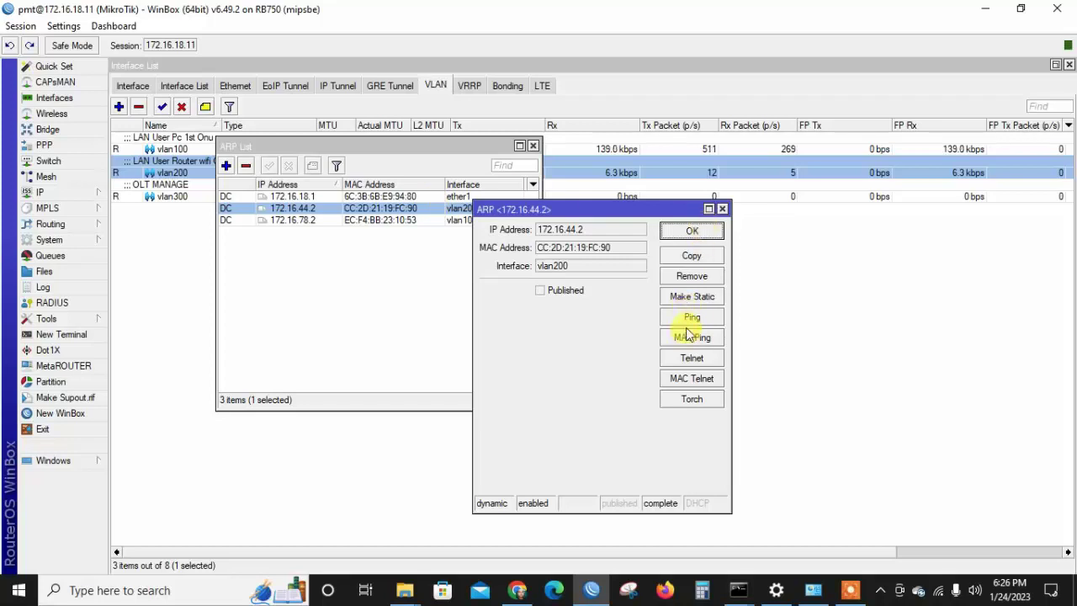
{"action": "left_click", "coordinate": [711, 233]}
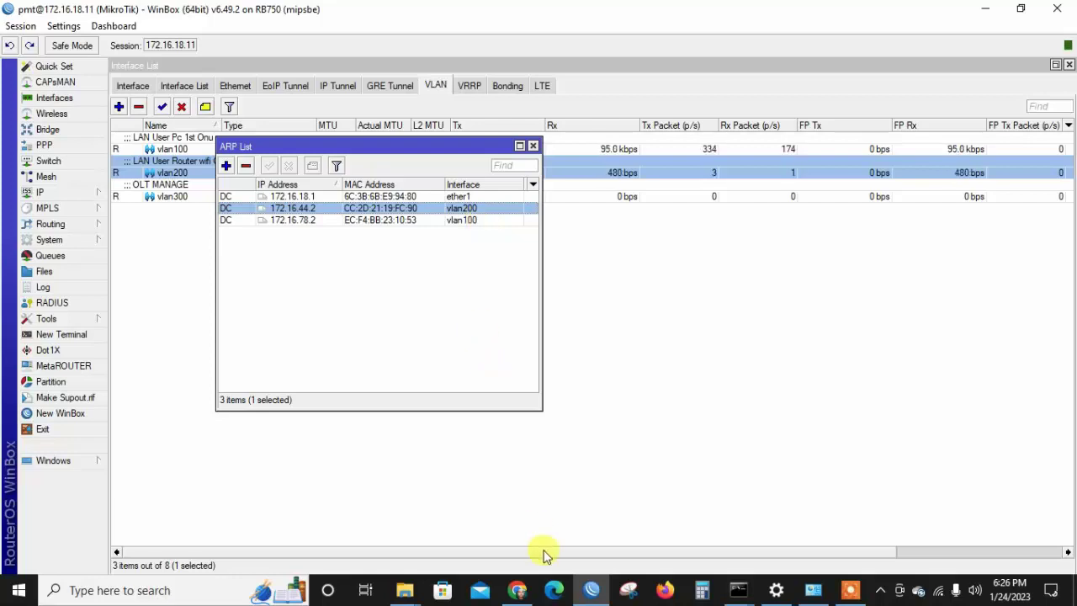
{"action": "left_click", "coordinate": [517, 591]}
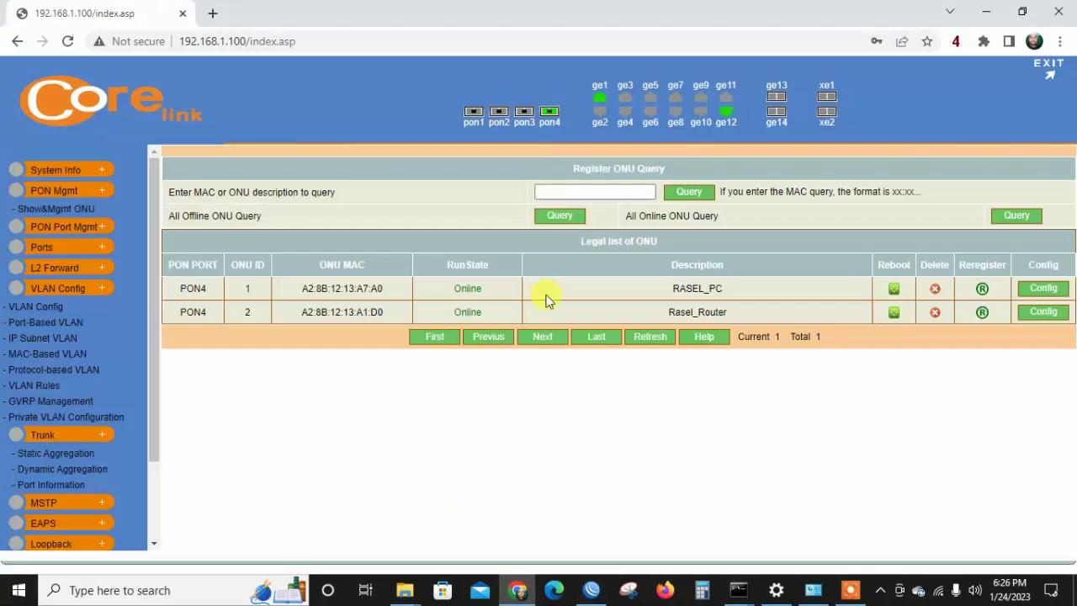
Check VLANs 100 and 200 on the 802.1Q VLAN Configuration page, then return to WinBox.
{"action": "left_click", "coordinate": [58, 311]}
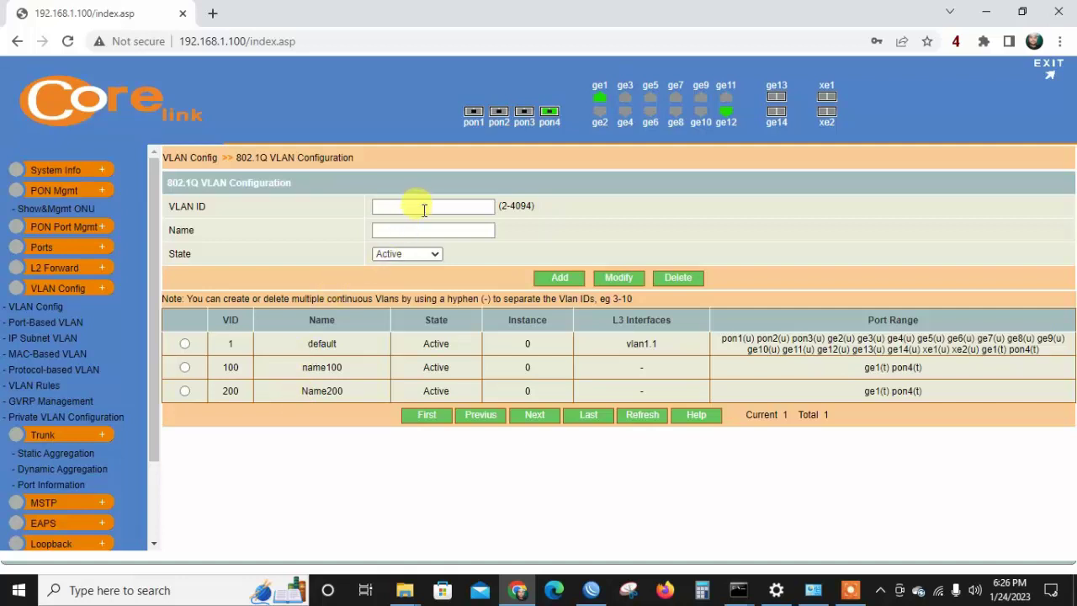
{"action": "left_click", "coordinate": [592, 591]}
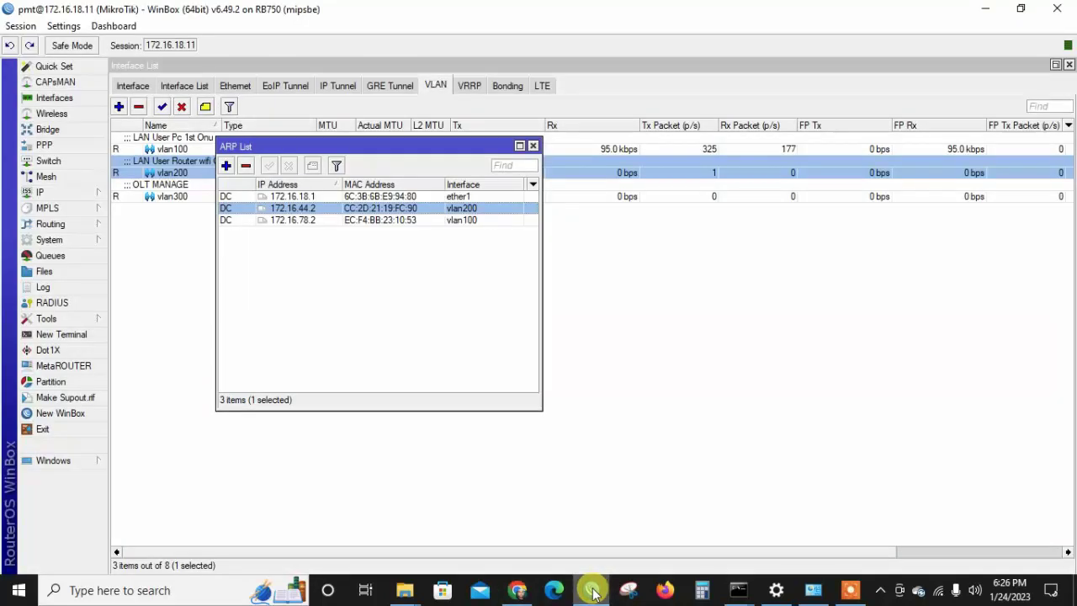
Close the ARP list and inspect the vlan300 interface properties.
{"action": "left_click", "coordinate": [532, 147]}
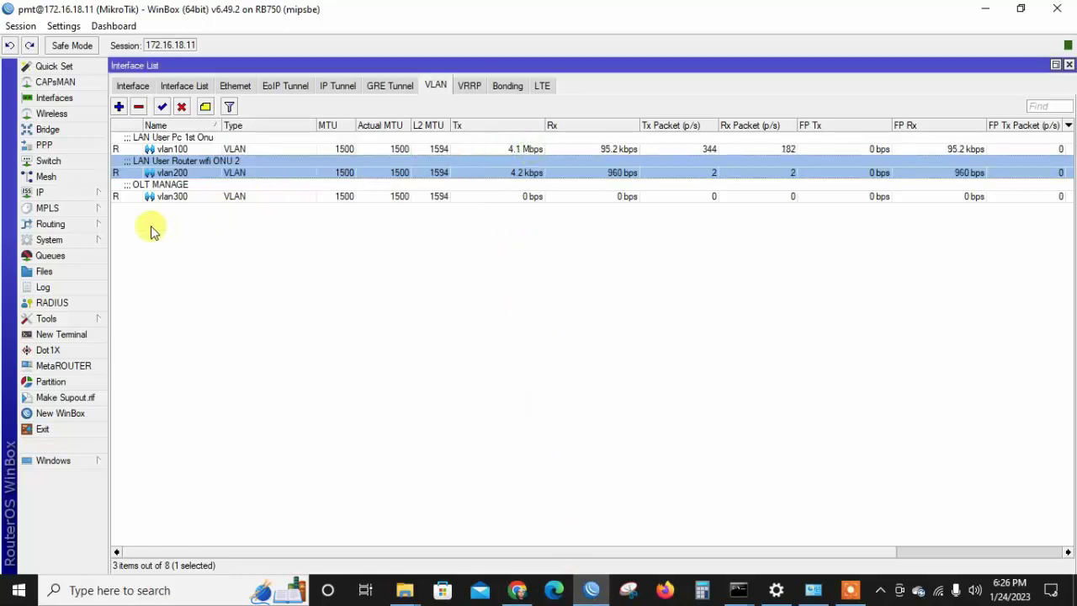
{"action": "left_click", "coordinate": [91, 196]}
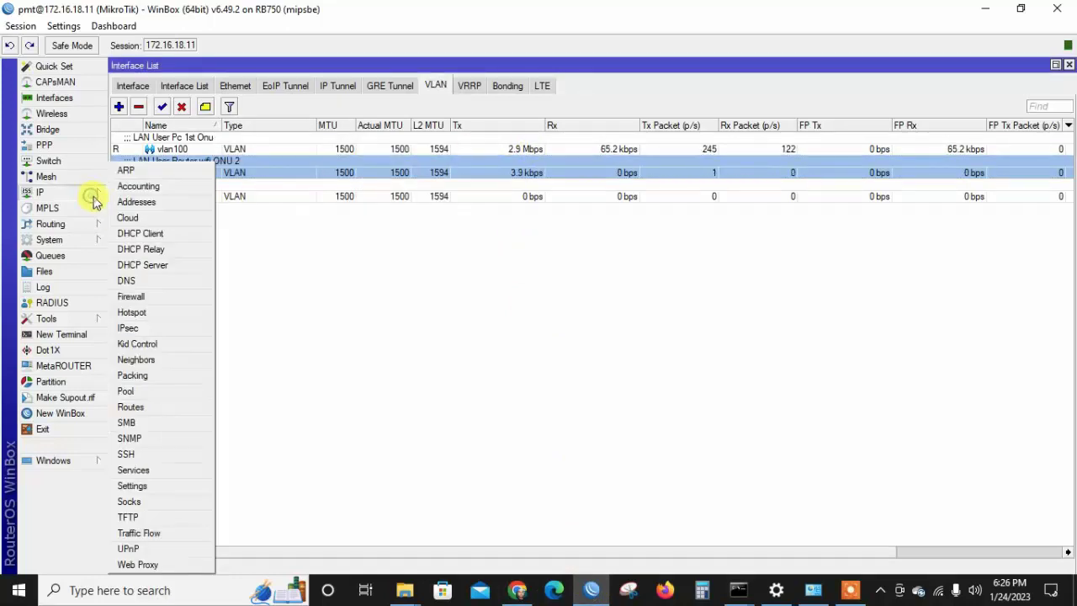
{"action": "left_click", "coordinate": [136, 206]}
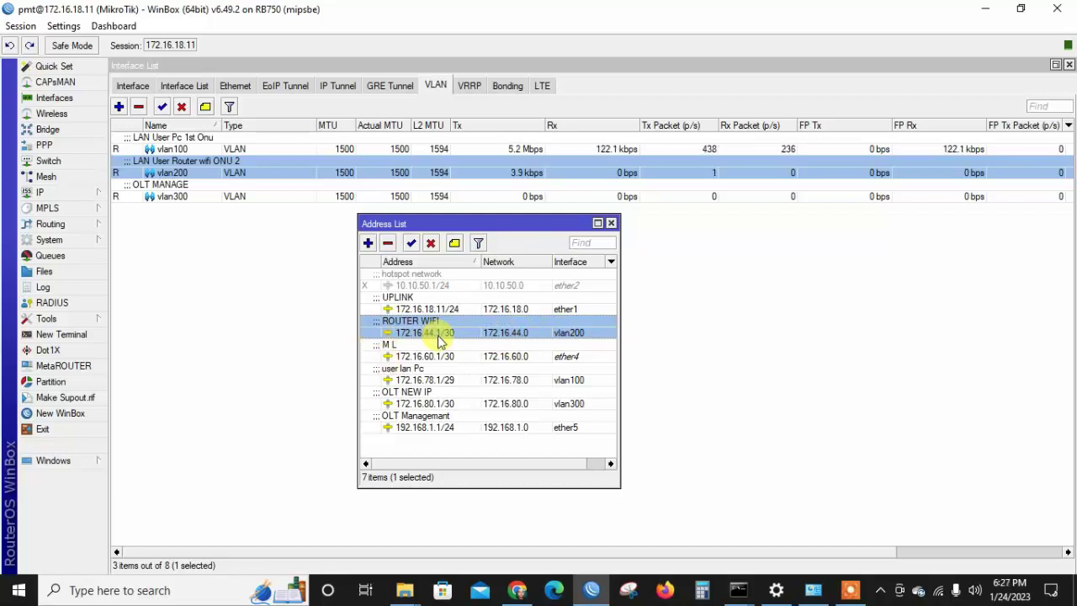
{"action": "mouse_move", "coordinate": [437, 334]}
{"action": "left_click", "coordinate": [217, 199]}
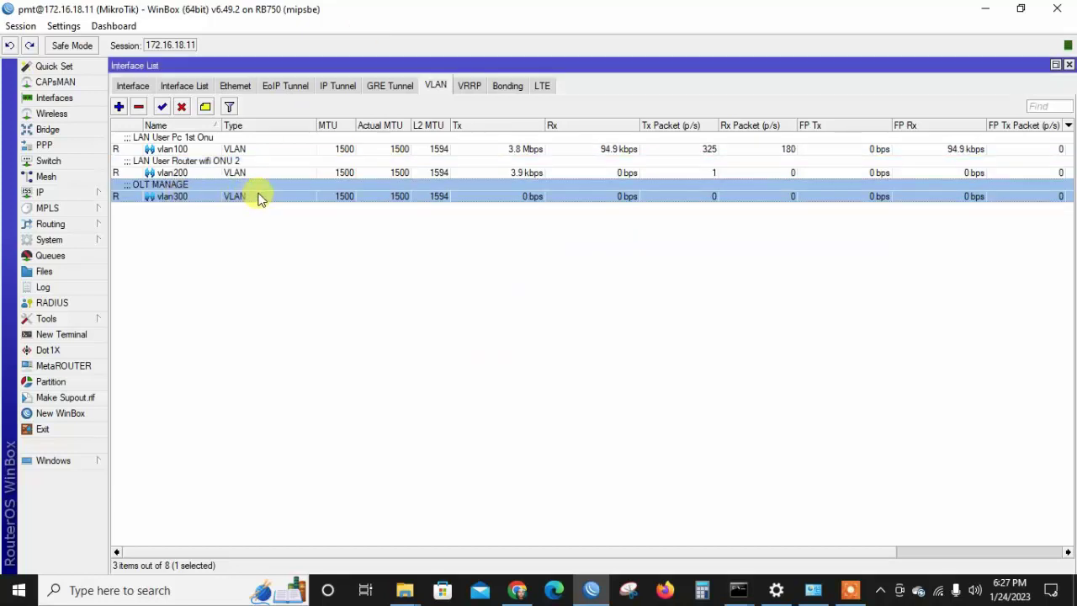
{"action": "double_click", "coordinate": [256, 198]}
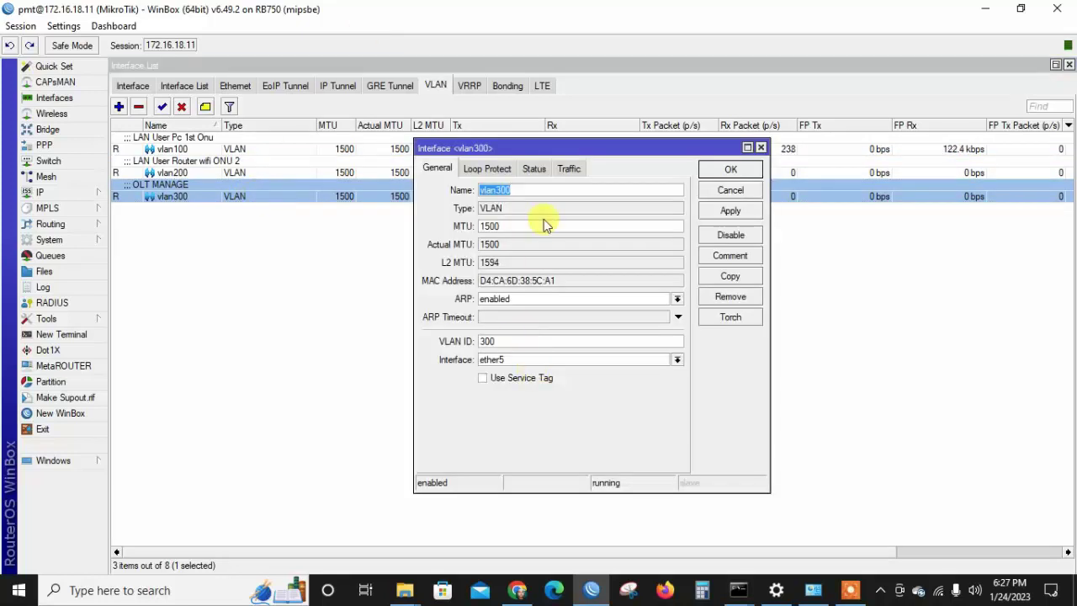
{"action": "left_click", "coordinate": [714, 169]}
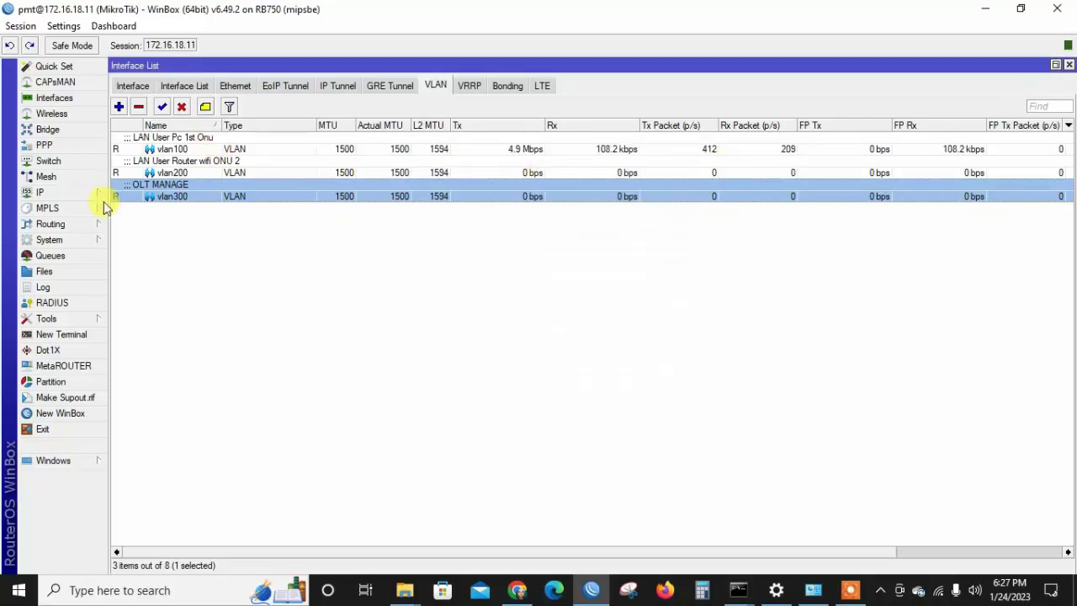
Remove the 192.168.1.1/24 address, leaving 172.16.80.1/30 on vlan300.
{"action": "left_click", "coordinate": [81, 191]}
{"action": "left_click", "coordinate": [136, 202]}
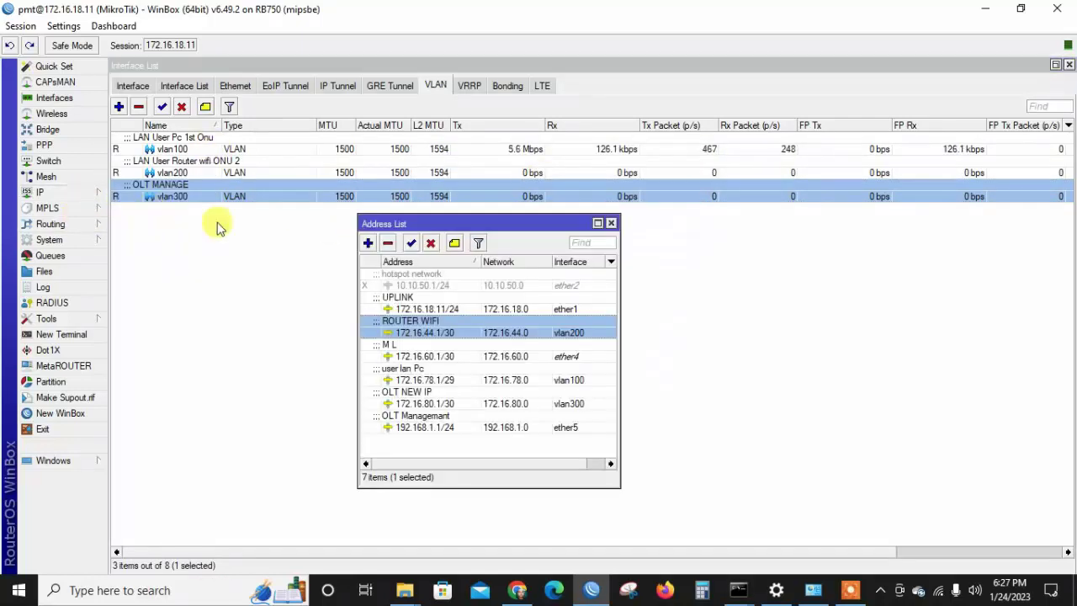
{"action": "left_click", "coordinate": [577, 403]}
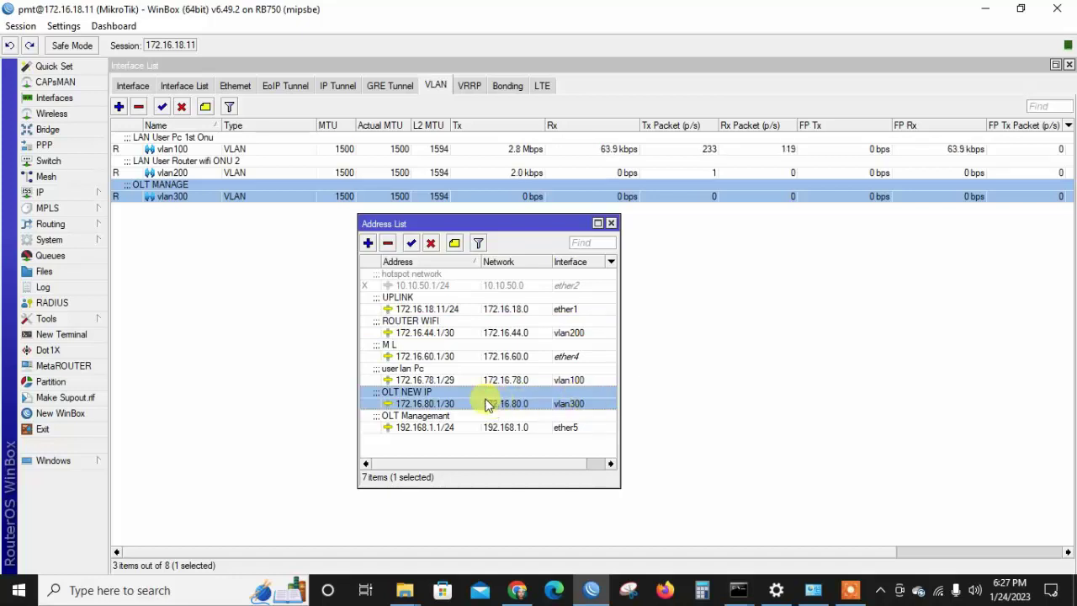
{"action": "left_click", "coordinate": [464, 425]}
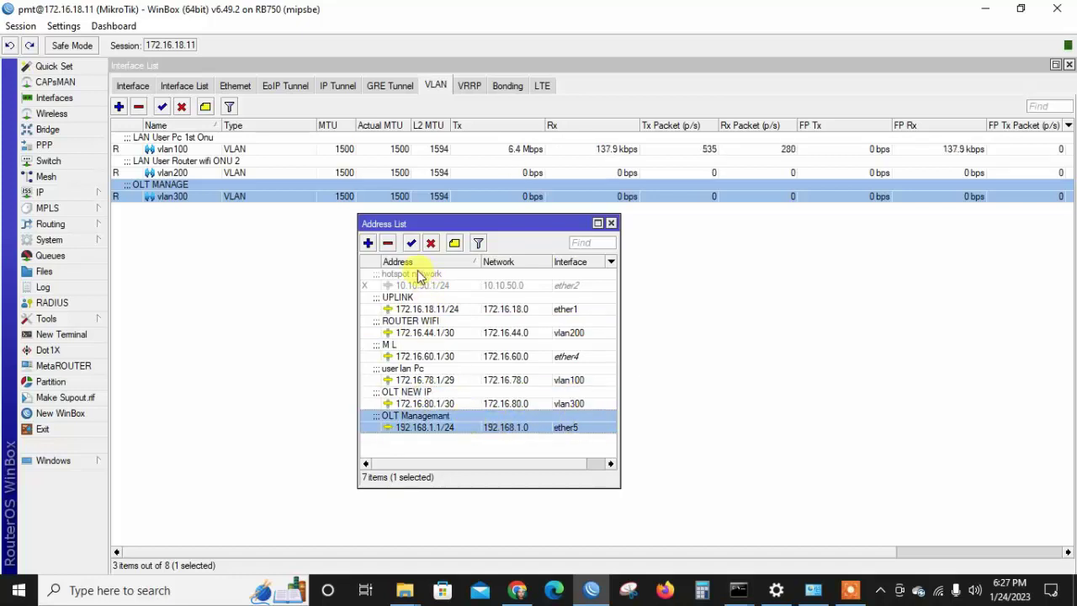
{"action": "left_click", "coordinate": [388, 243]}
{"action": "left_click", "coordinate": [438, 403]}
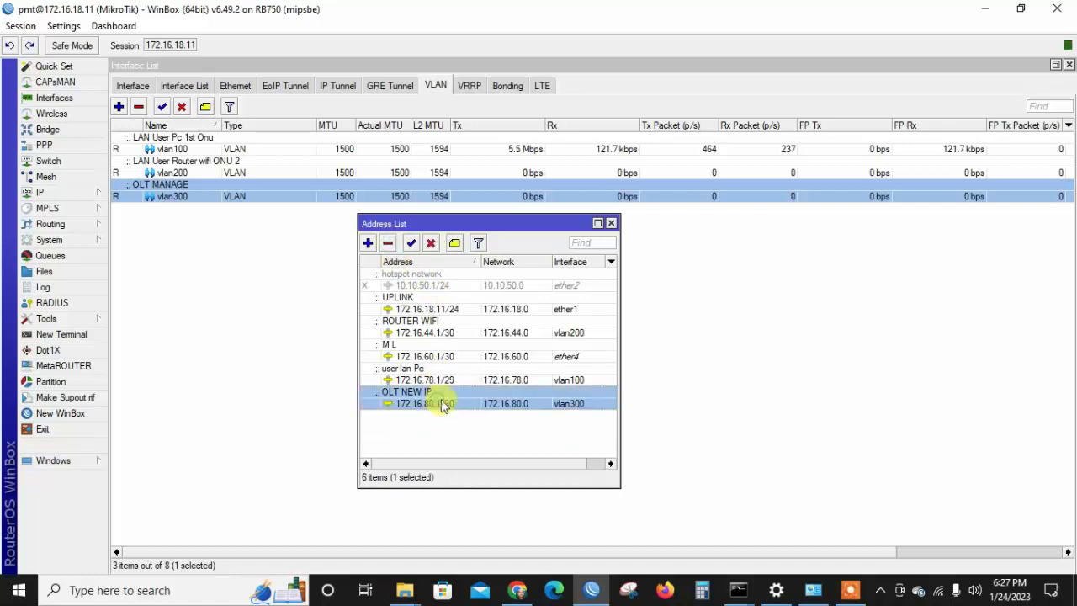
Switch to the OLT page and briefly visit the L3 interface management page.
{"action": "left_click", "coordinate": [515, 594]}
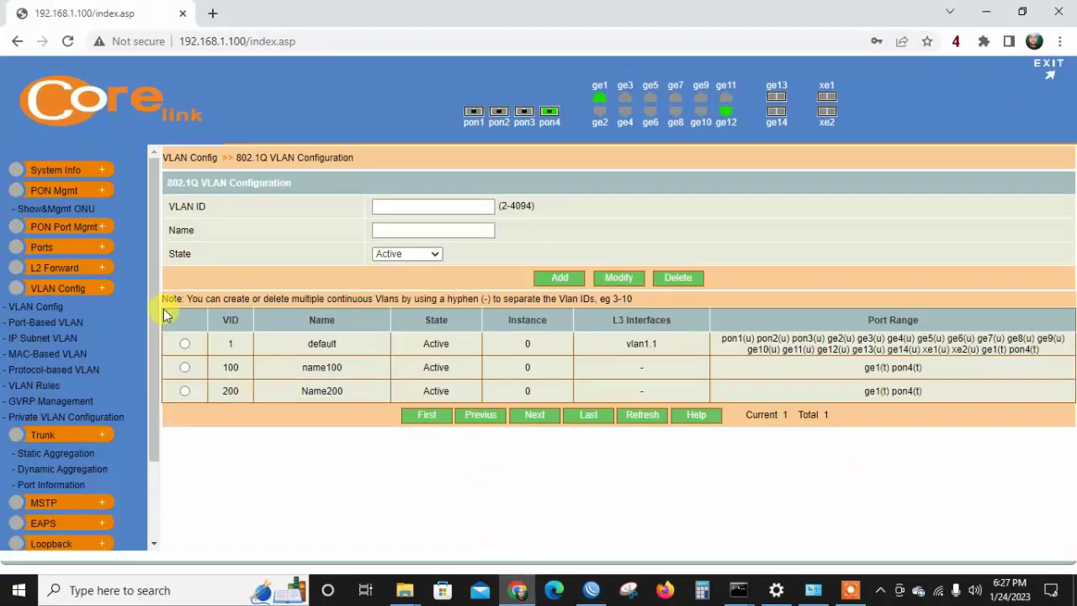
{"action": "left_click_drag", "start_coordinate": [153, 313], "coordinate": [145, 409]}
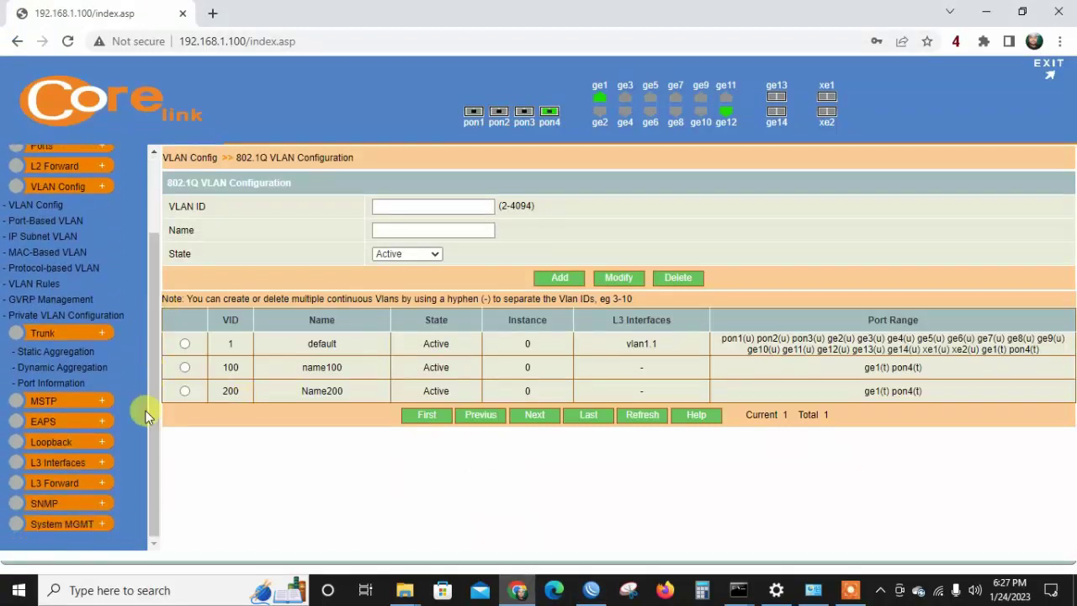
{"action": "left_click", "coordinate": [76, 462]}
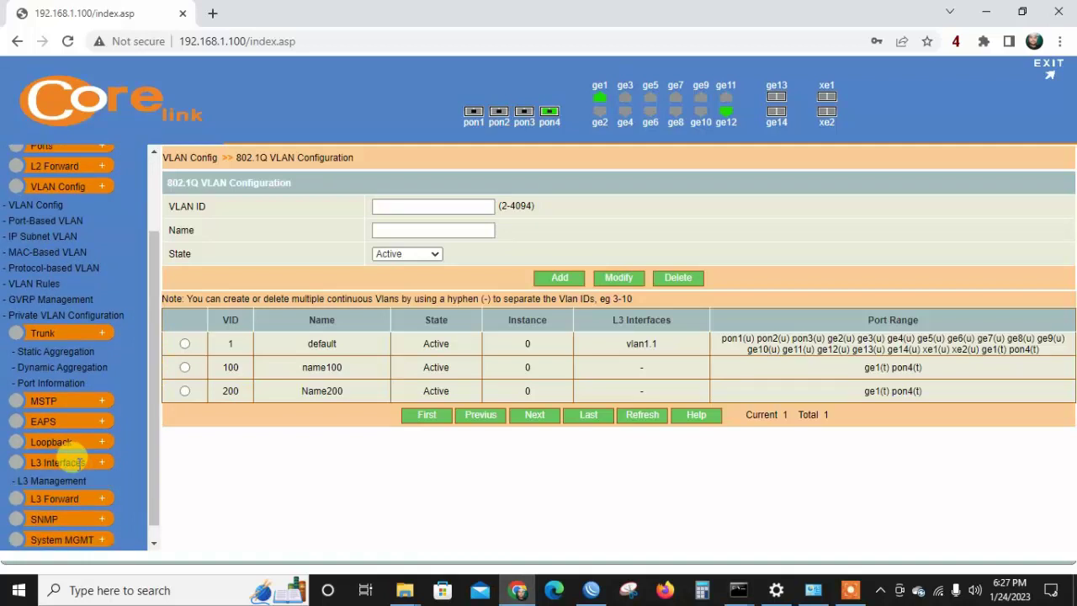
{"action": "left_click", "coordinate": [59, 482]}
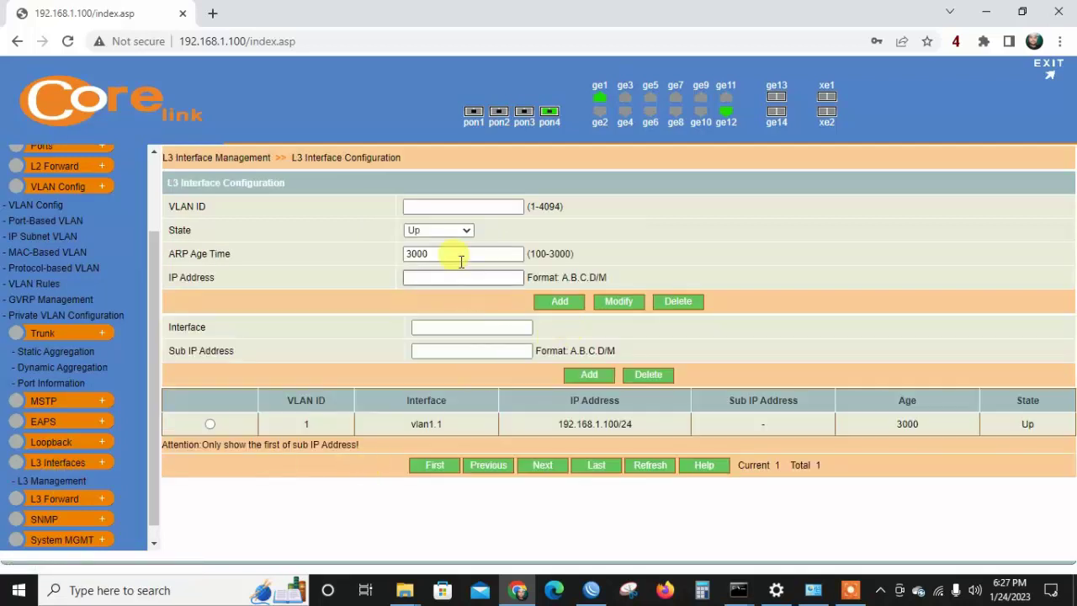
{"action": "left_click", "coordinate": [452, 206]}
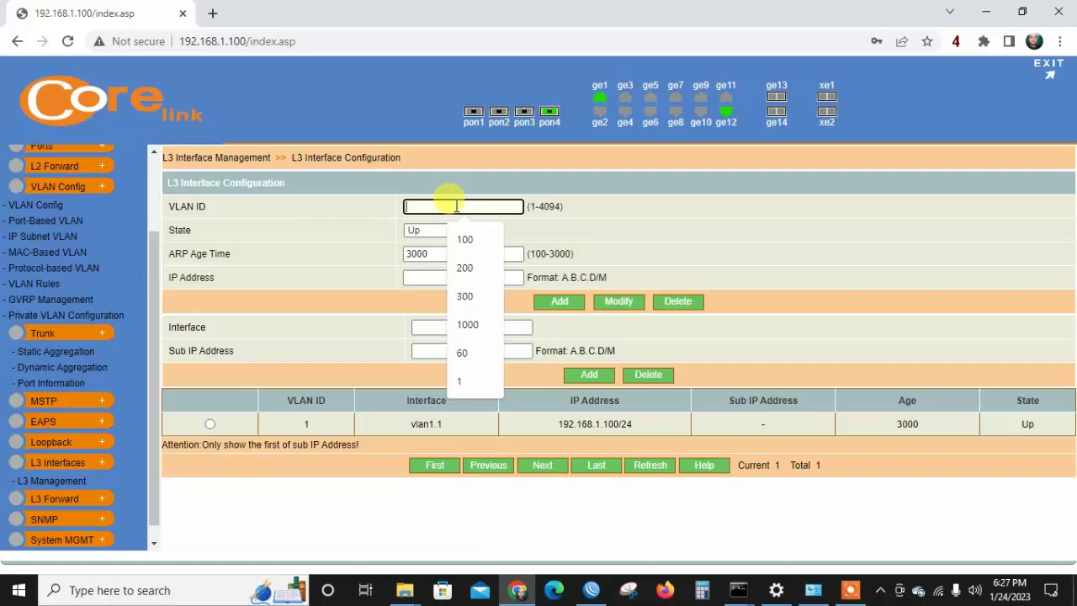
{"action": "type", "text": "300"}
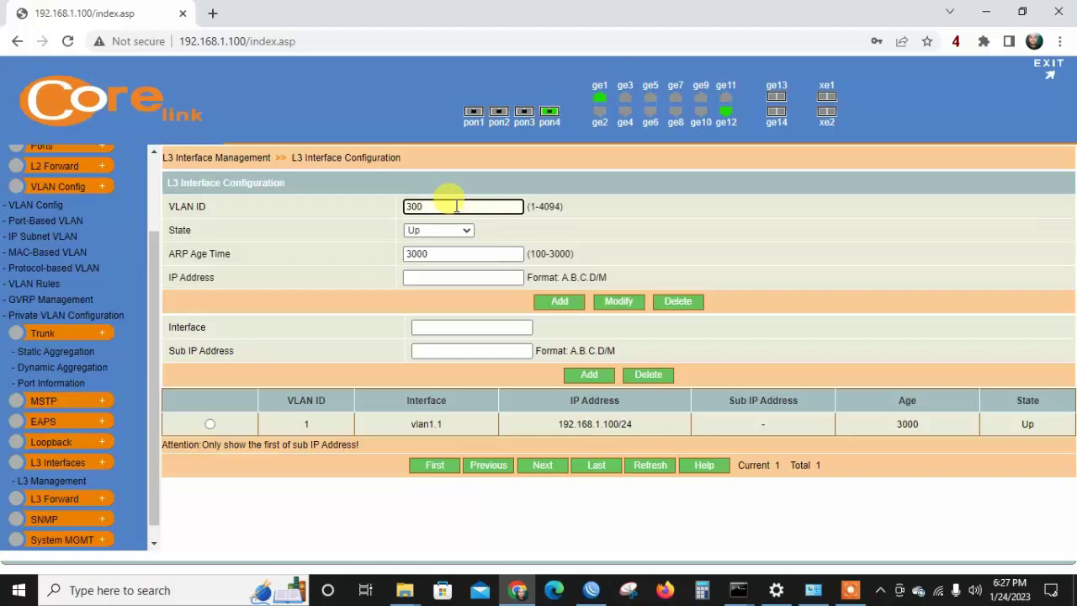
{"action": "left_click", "coordinate": [52, 207]}
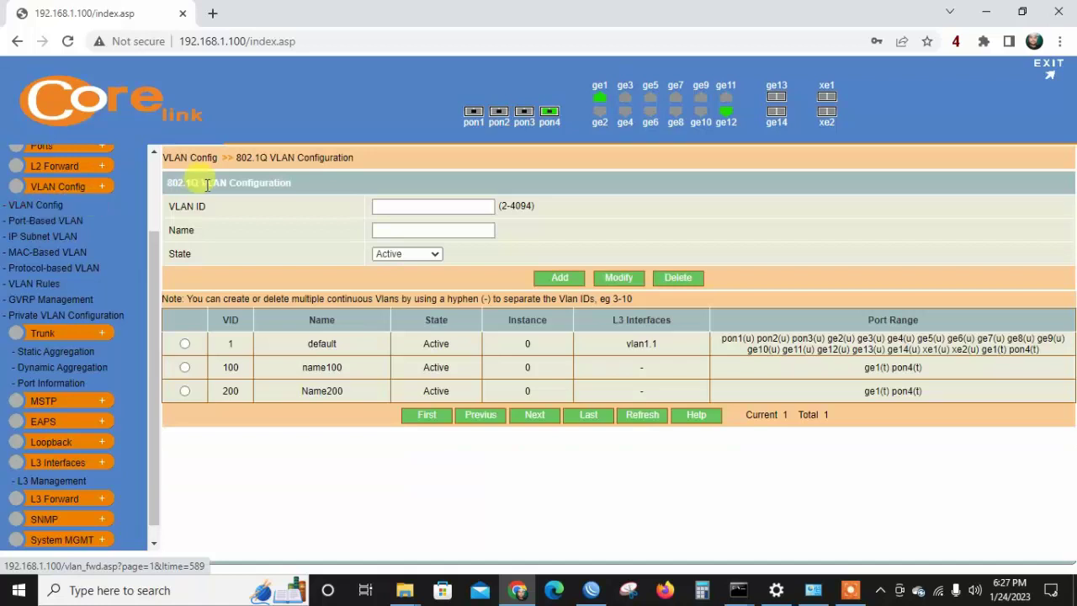
Add VLAN 300 named olt300 on the 802.1Q VLAN configuration page.
{"action": "left_click", "coordinate": [446, 209]}
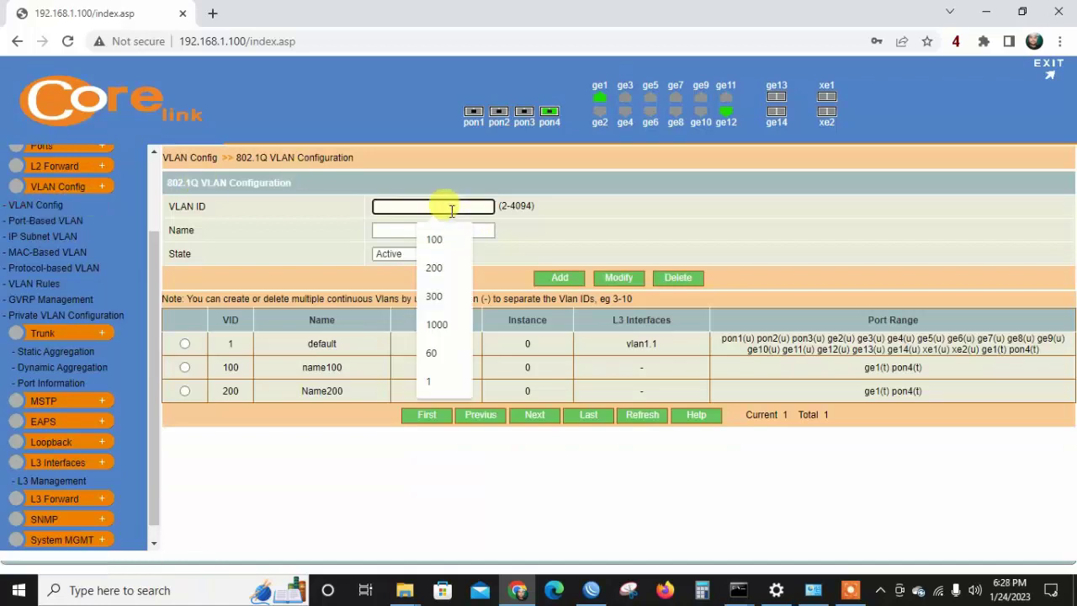
{"action": "type", "text": "3000"}
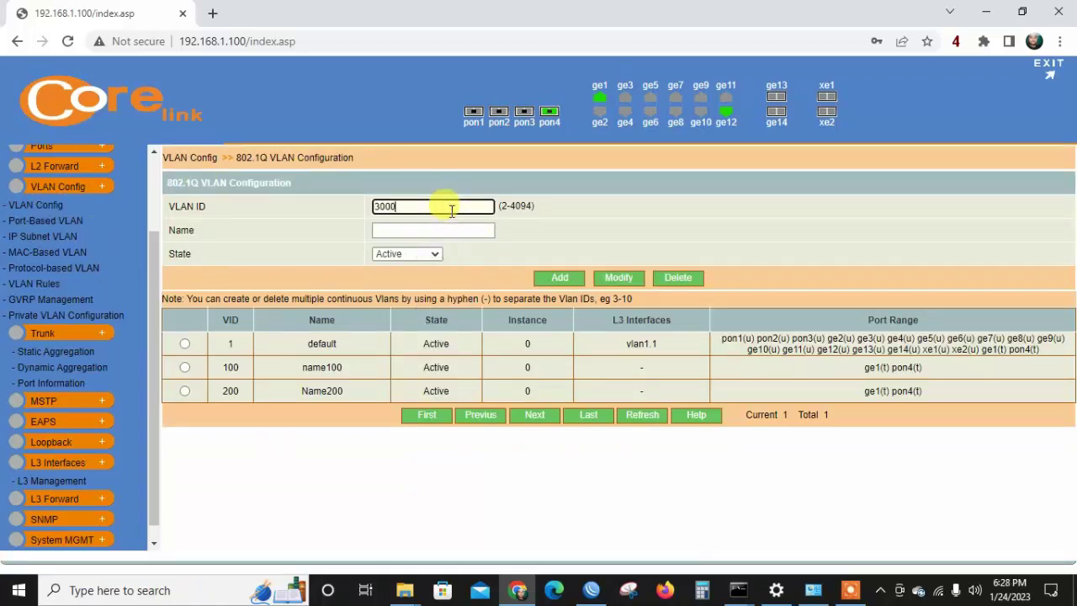
{"action": "key", "text": "BackSpace"}
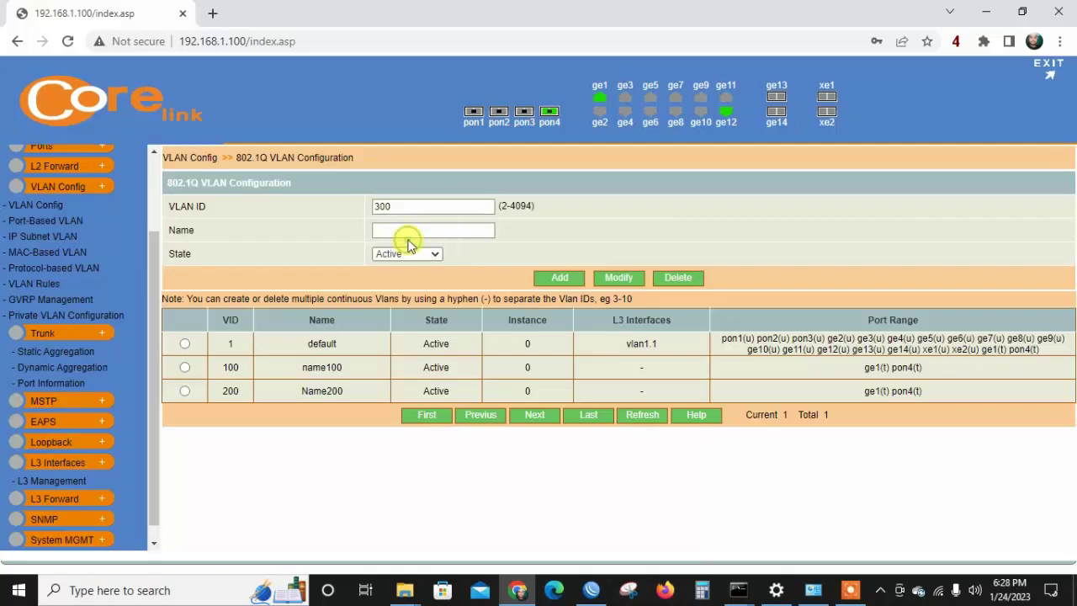
{"action": "left_click", "coordinate": [413, 233]}
{"action": "left_click", "coordinate": [413, 233]}
{"action": "type", "text": "olt"}
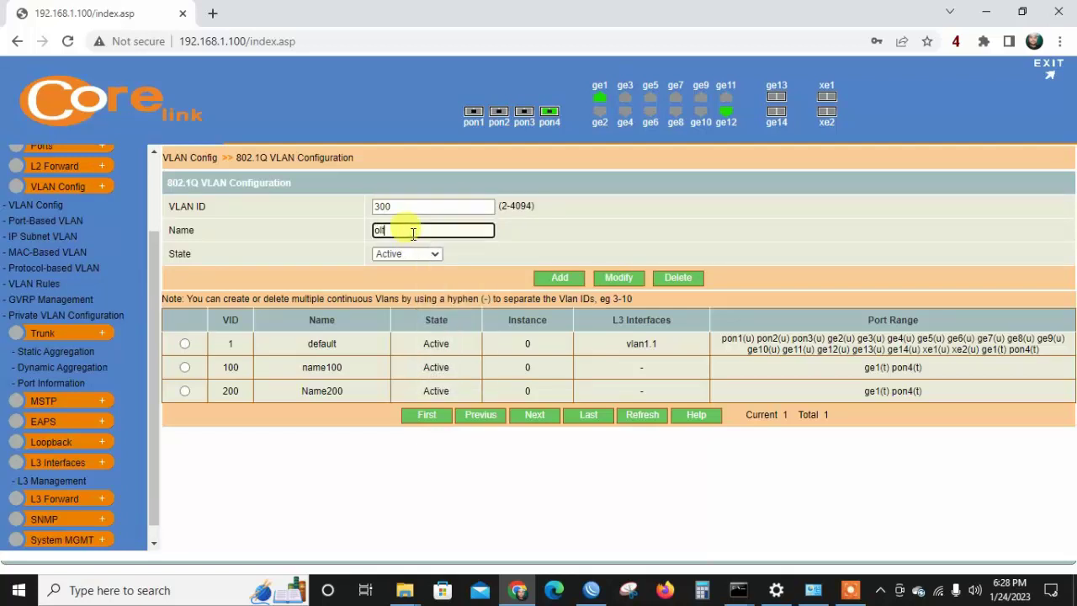
{"action": "type", "text": "300"}
{"action": "left_click", "coordinate": [554, 278]}
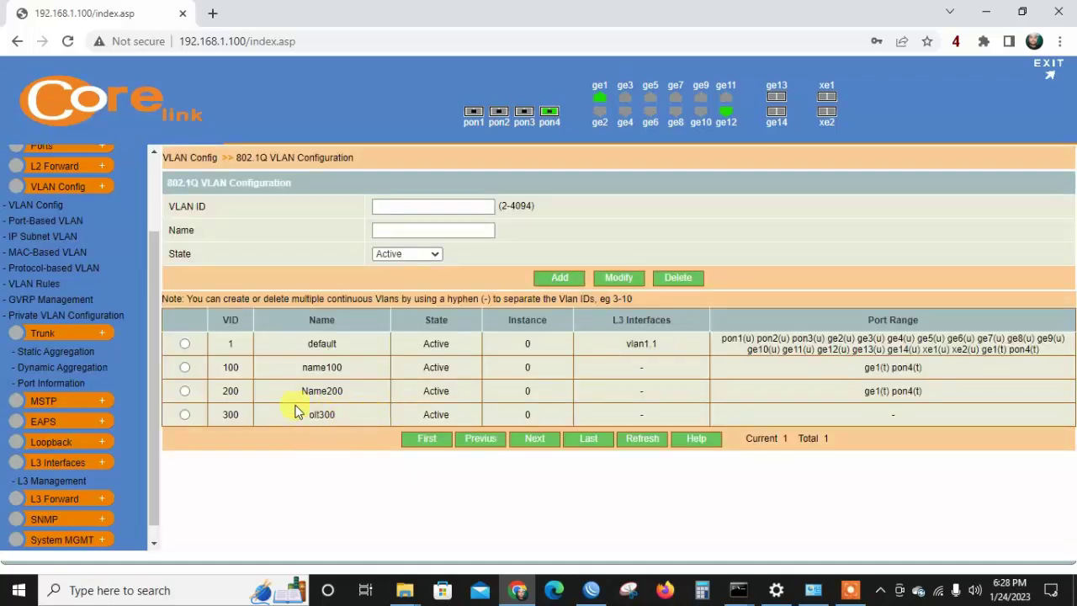
{"action": "left_click", "coordinate": [42, 220]}
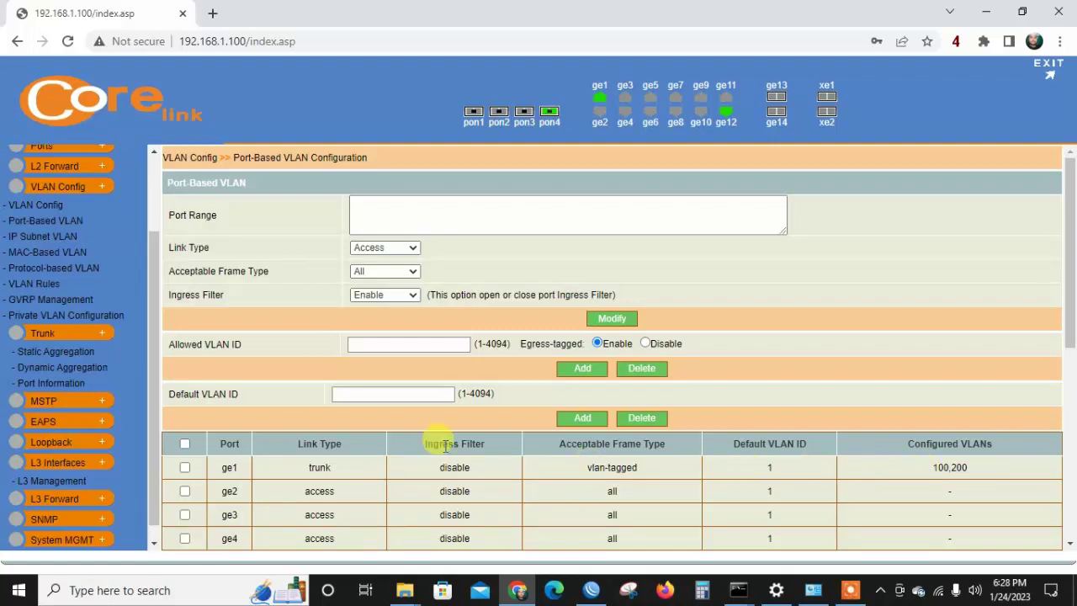
Extend ge1's allowed VLAN list to 100,200,300.
{"action": "left_click", "coordinate": [186, 467]}
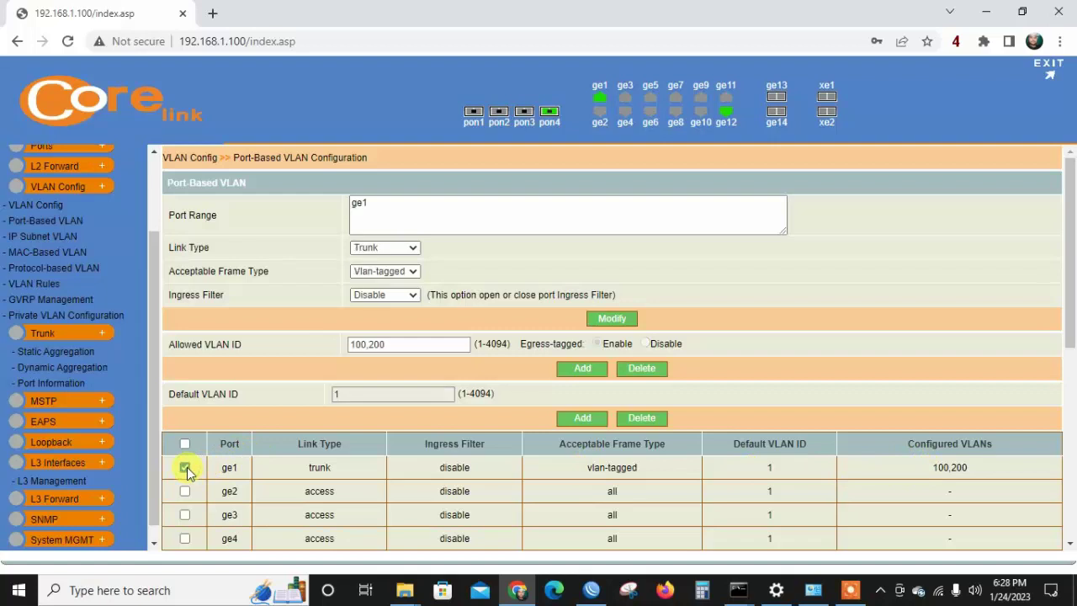
{"action": "left_click", "coordinate": [389, 343]}
{"action": "type", "text": ","}
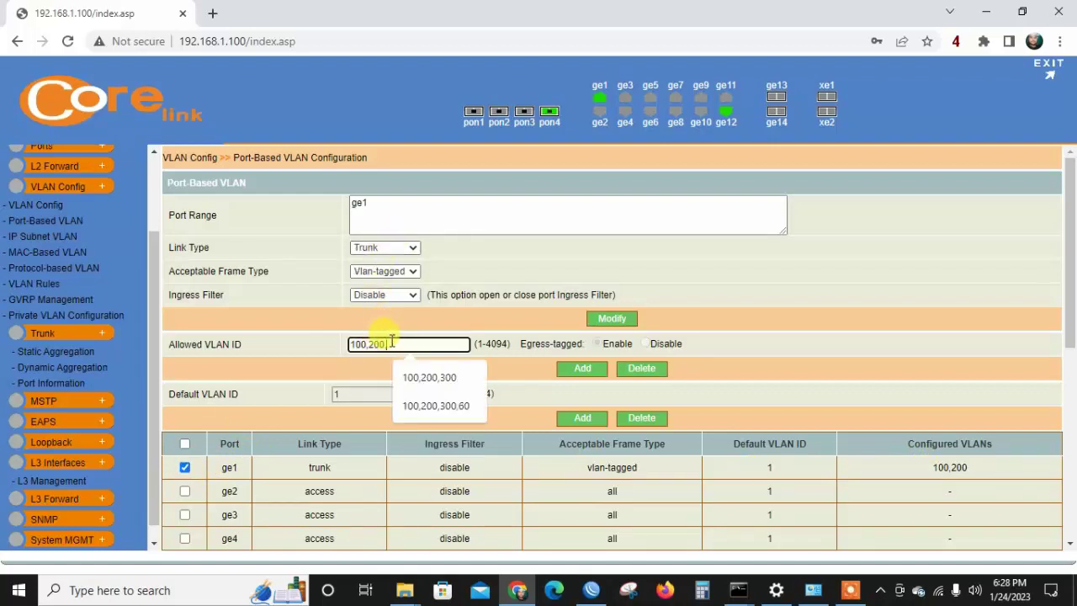
{"action": "type", "text": "300"}
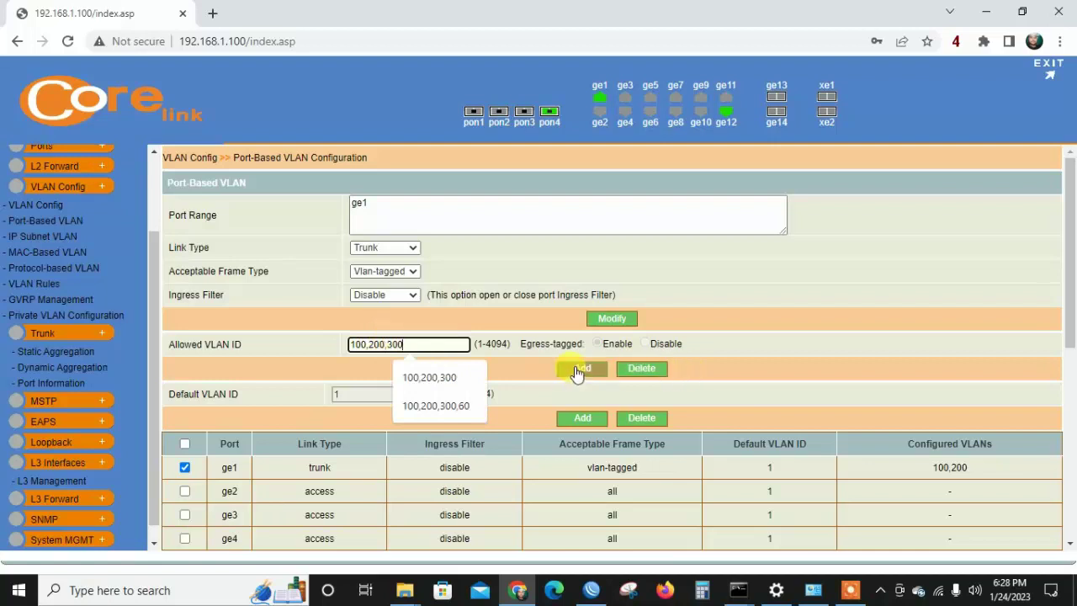
{"action": "left_click", "coordinate": [577, 370]}
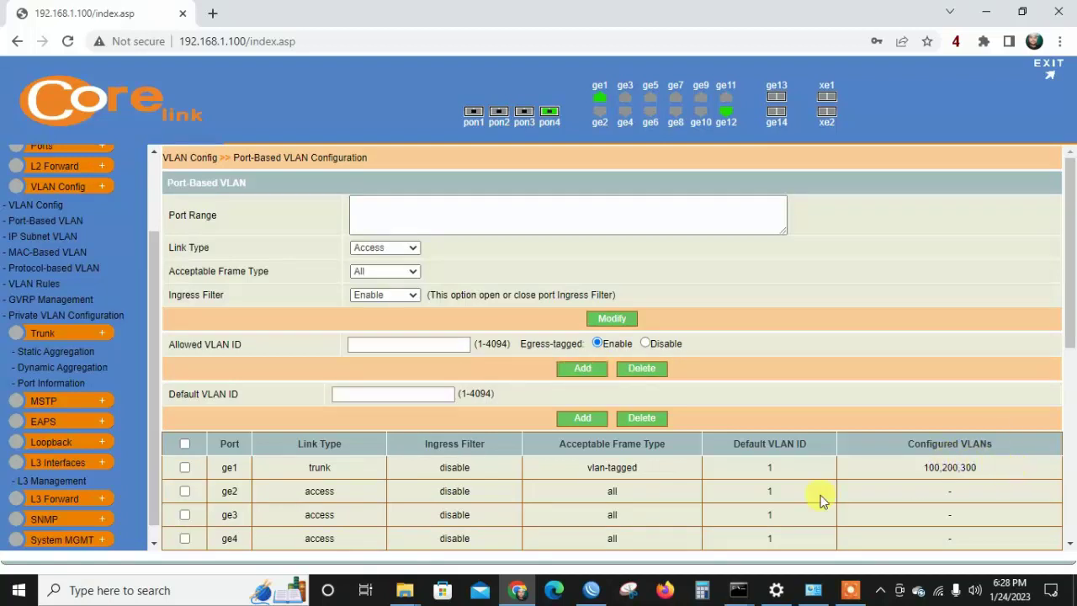
{"action": "left_click", "coordinate": [69, 459]}
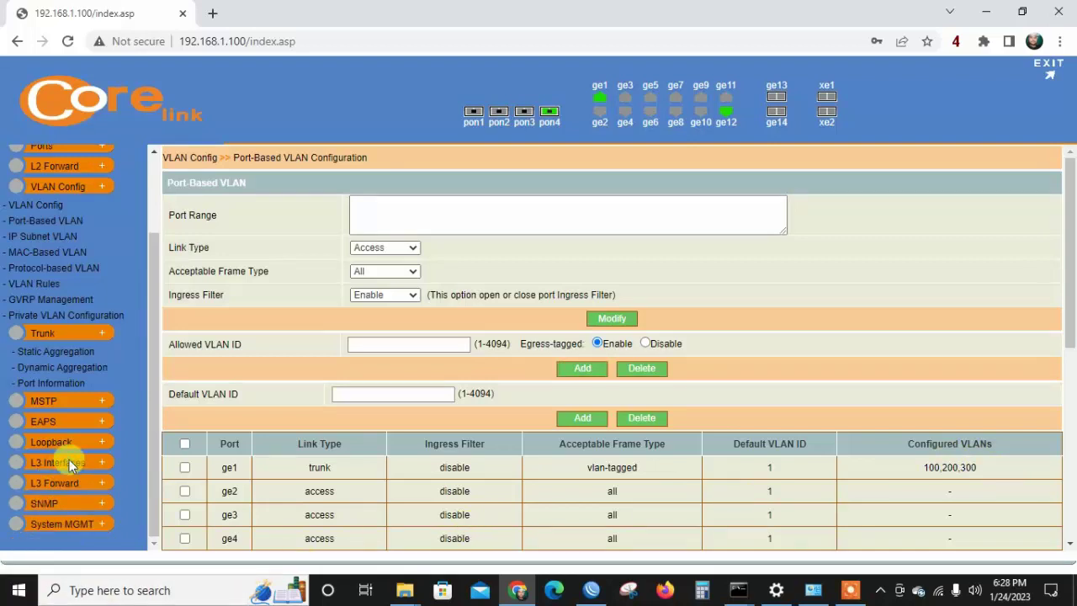
{"action": "left_click", "coordinate": [69, 459]}
Add L3 interface VLAN 300 with IP 172.16.80.2/30, then open Static ARP.
{"action": "left_click", "coordinate": [63, 481]}
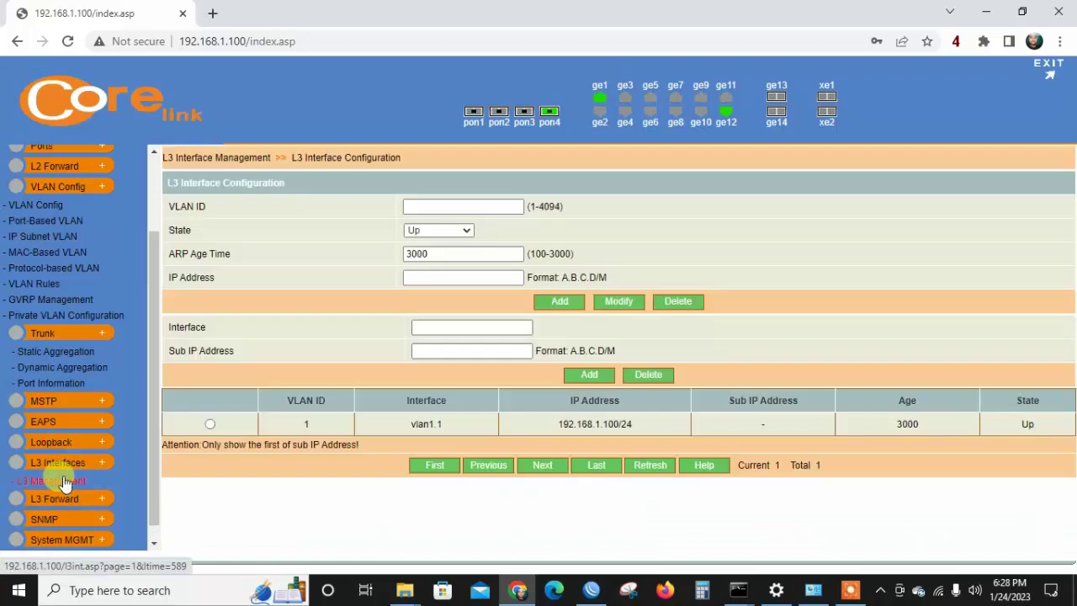
{"action": "left_click", "coordinate": [497, 207]}
{"action": "left_click", "coordinate": [488, 207]}
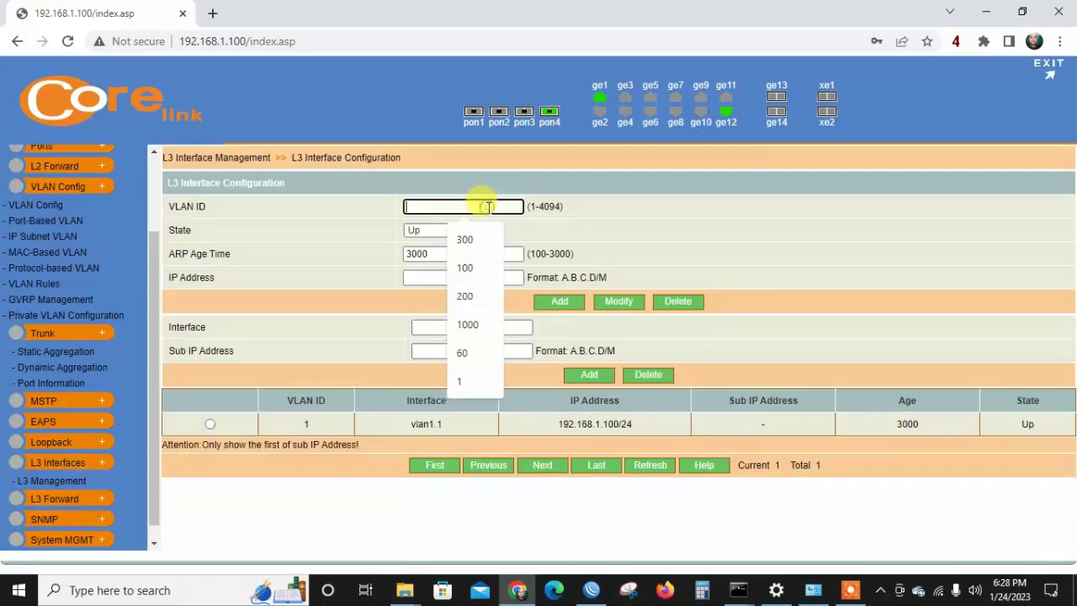
{"action": "type", "text": "300"}
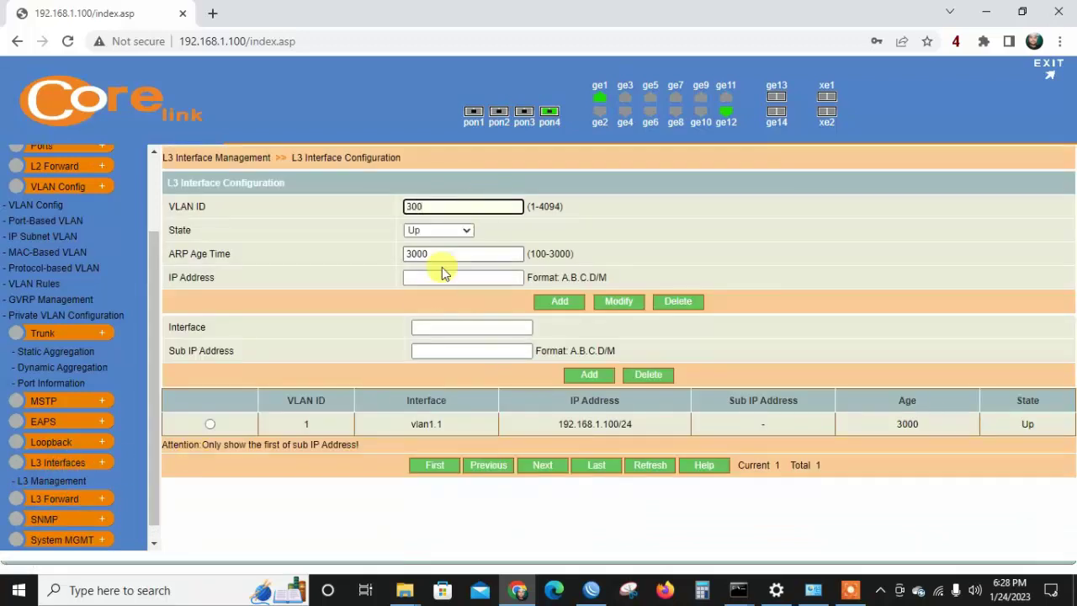
{"action": "left_click", "coordinate": [429, 278]}
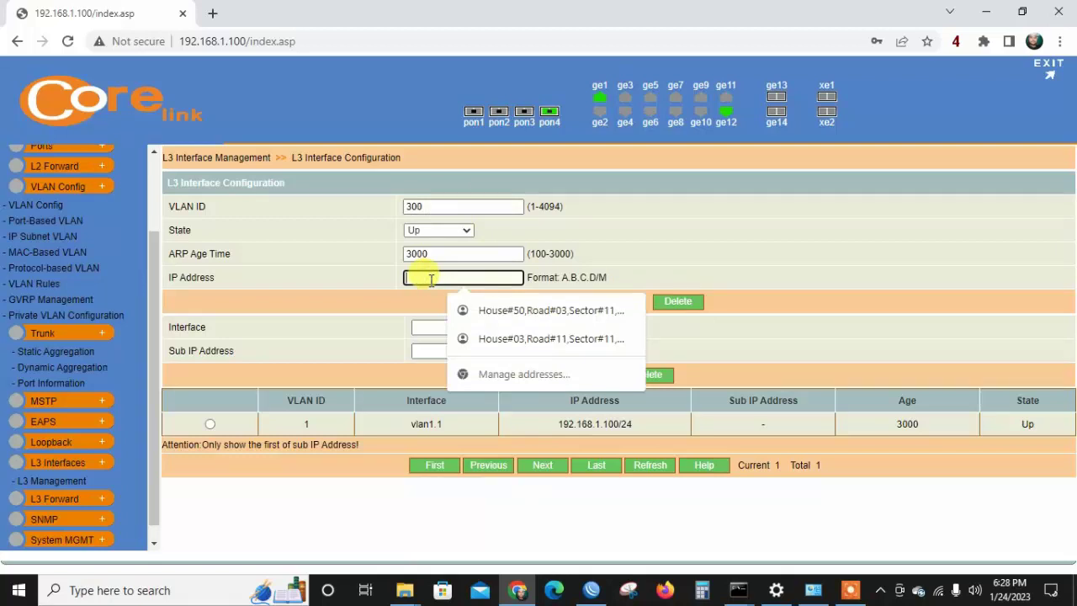
{"action": "type", "text": "1"}
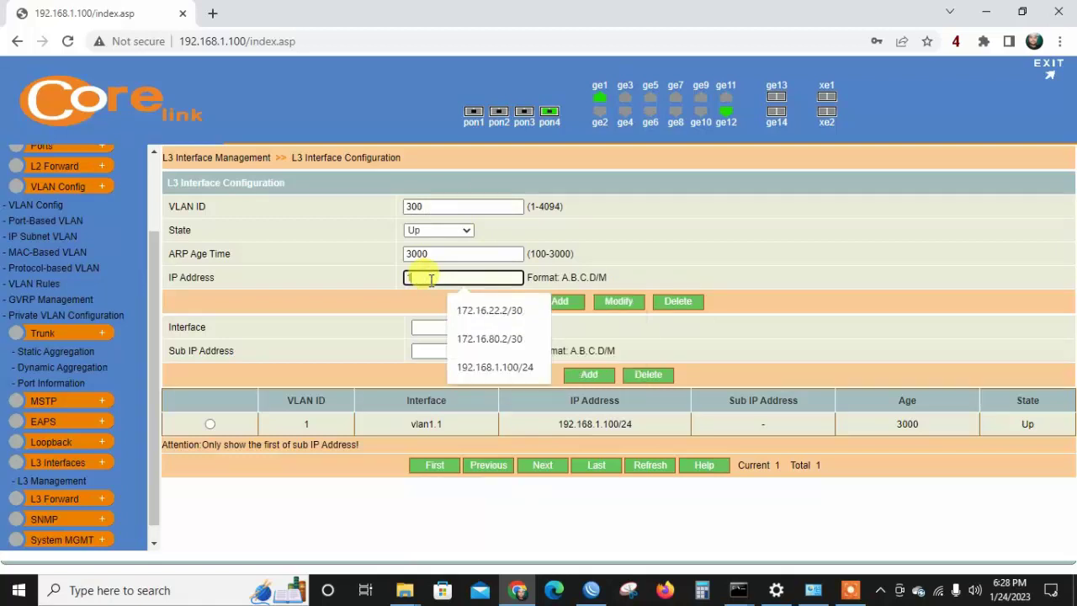
{"action": "type", "text": "72.16"}
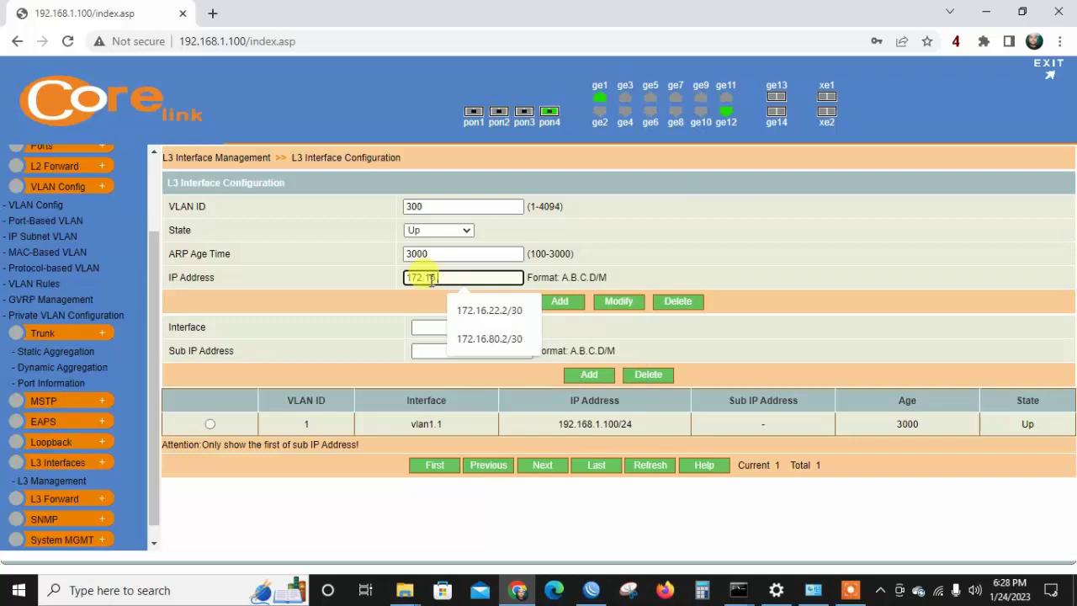
{"action": "type", "text": ".80"}
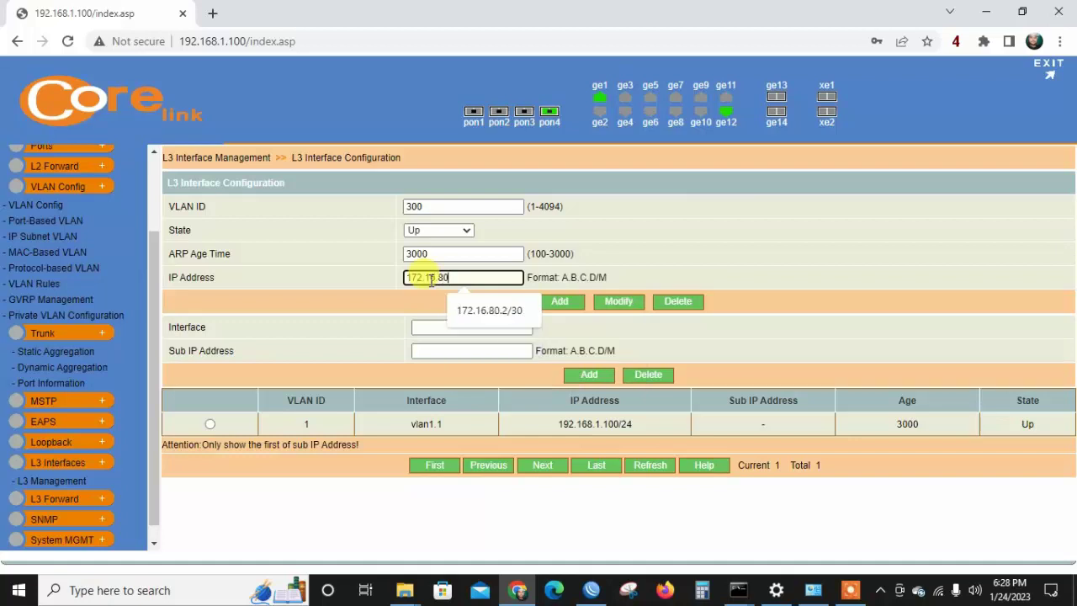
{"action": "type", "text": ".2/30"}
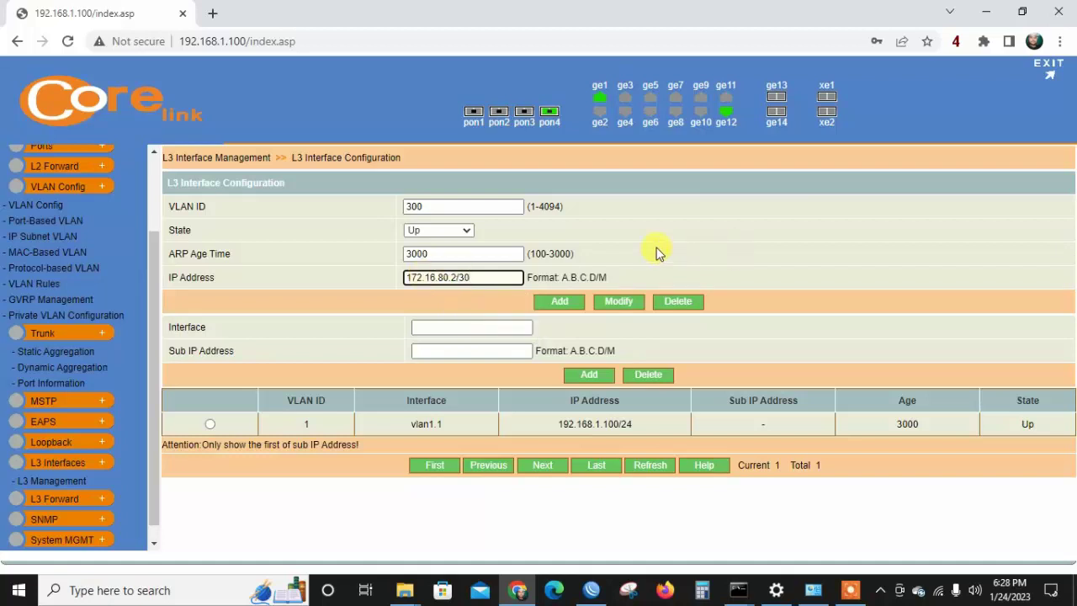
{"action": "left_click", "coordinate": [574, 304]}
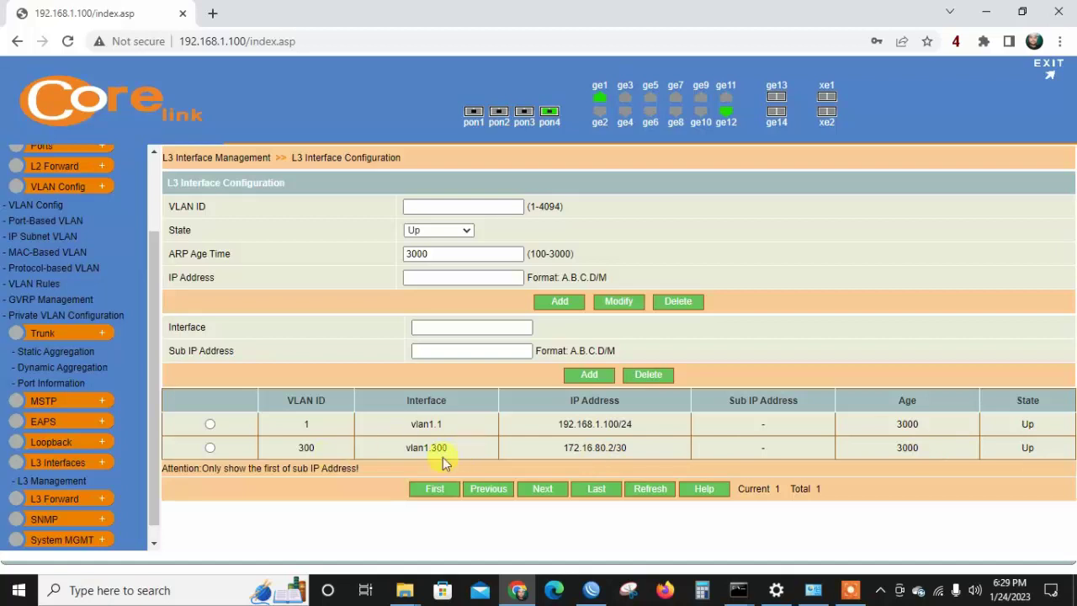
{"action": "left_click", "coordinate": [57, 502]}
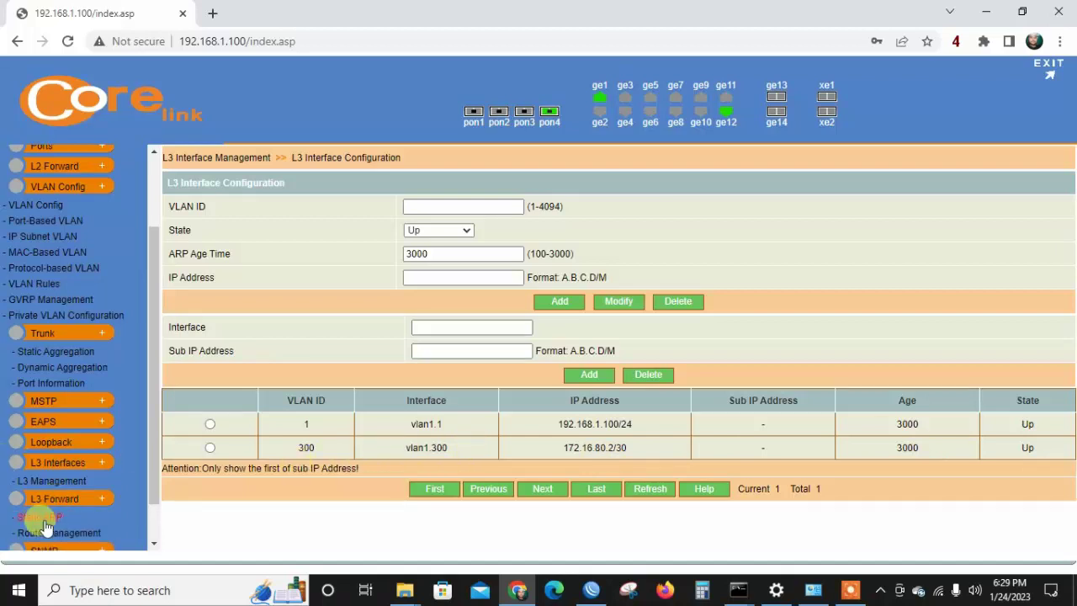
{"action": "left_click", "coordinate": [45, 518]}
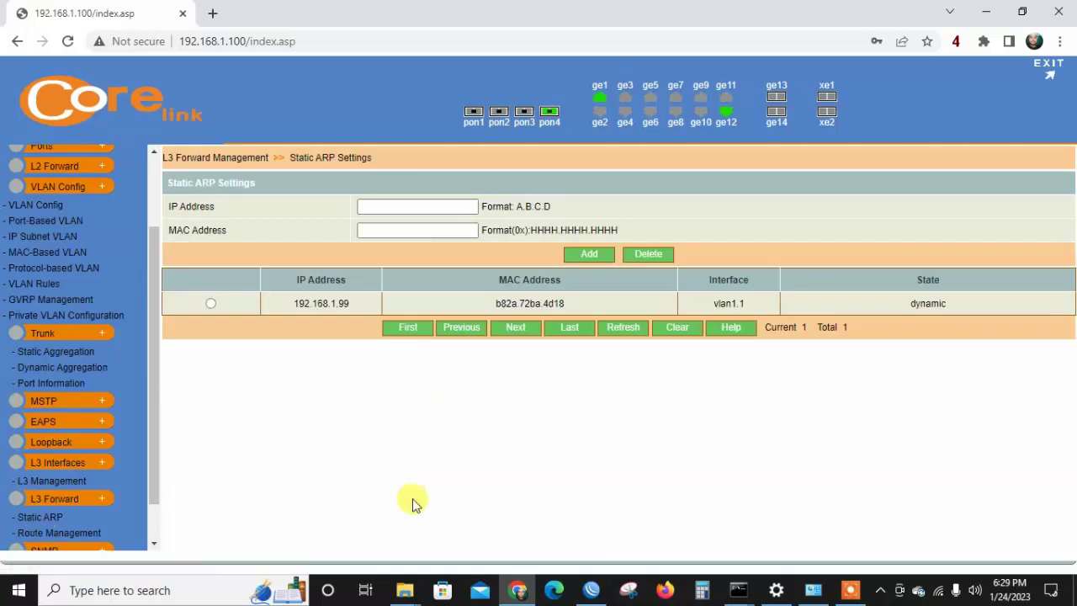
In WinBox, copy the 172.16.80.1/30 address value and open the ARP table.
{"action": "left_click", "coordinate": [591, 590]}
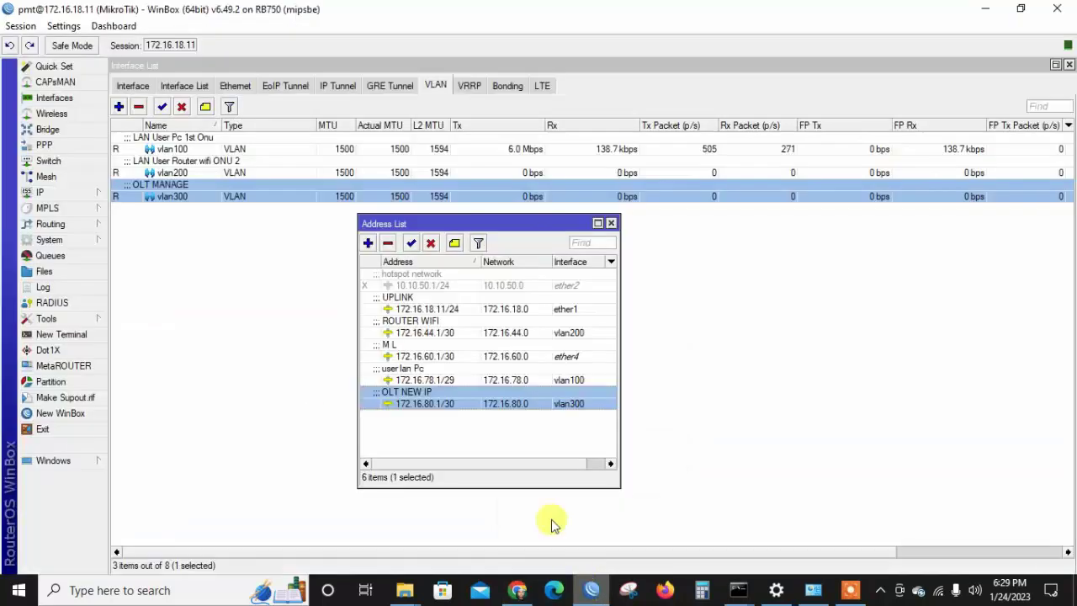
{"action": "double_click", "coordinate": [467, 404]}
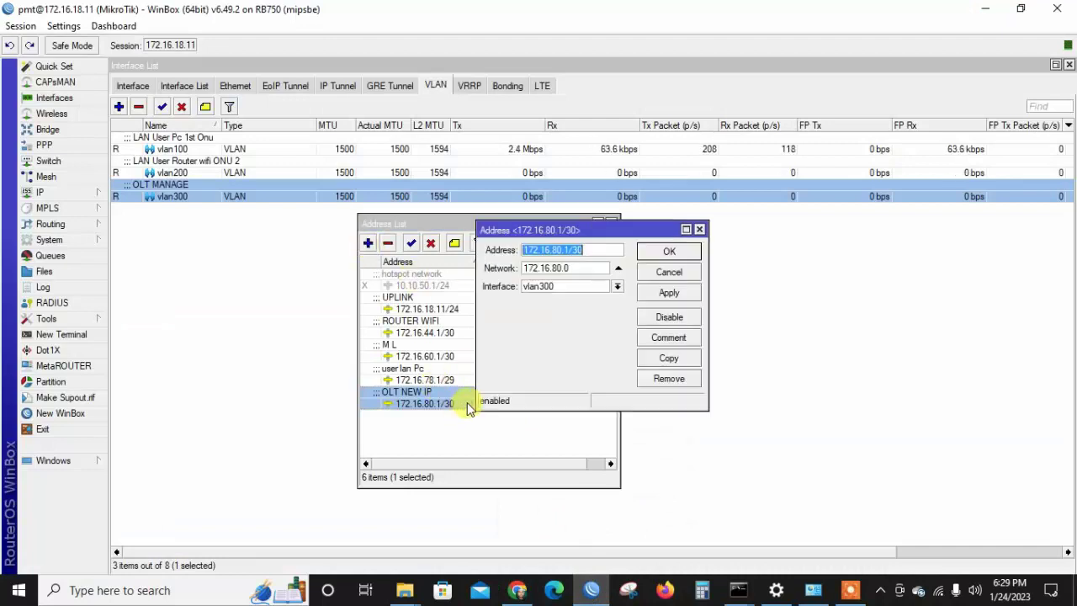
{"action": "right_click", "coordinate": [589, 249]}
{"action": "left_click", "coordinate": [626, 278]}
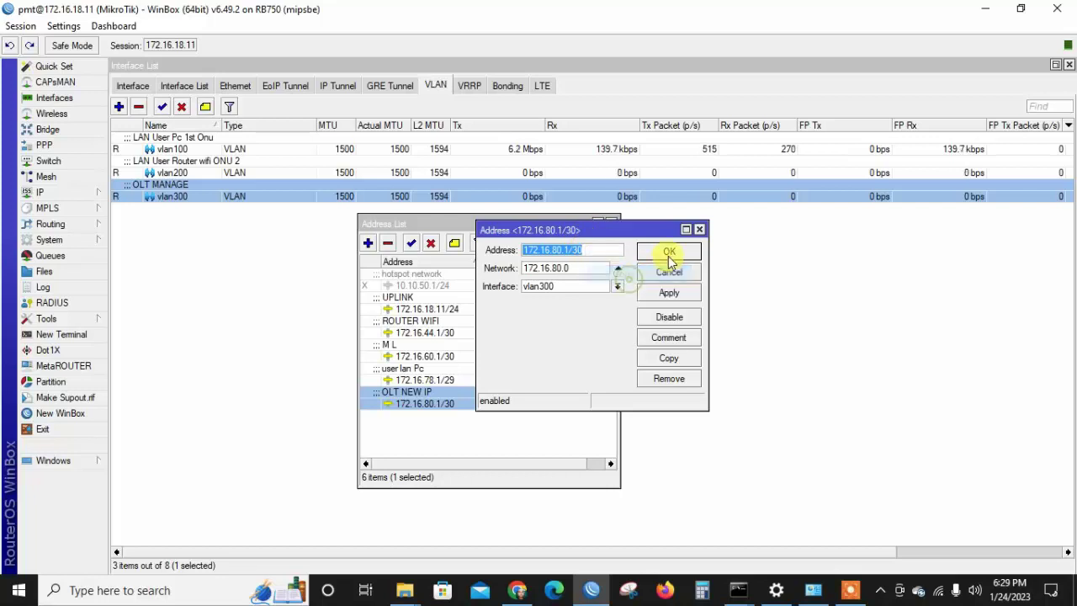
{"action": "left_click", "coordinate": [670, 254]}
{"action": "left_click", "coordinate": [91, 193]}
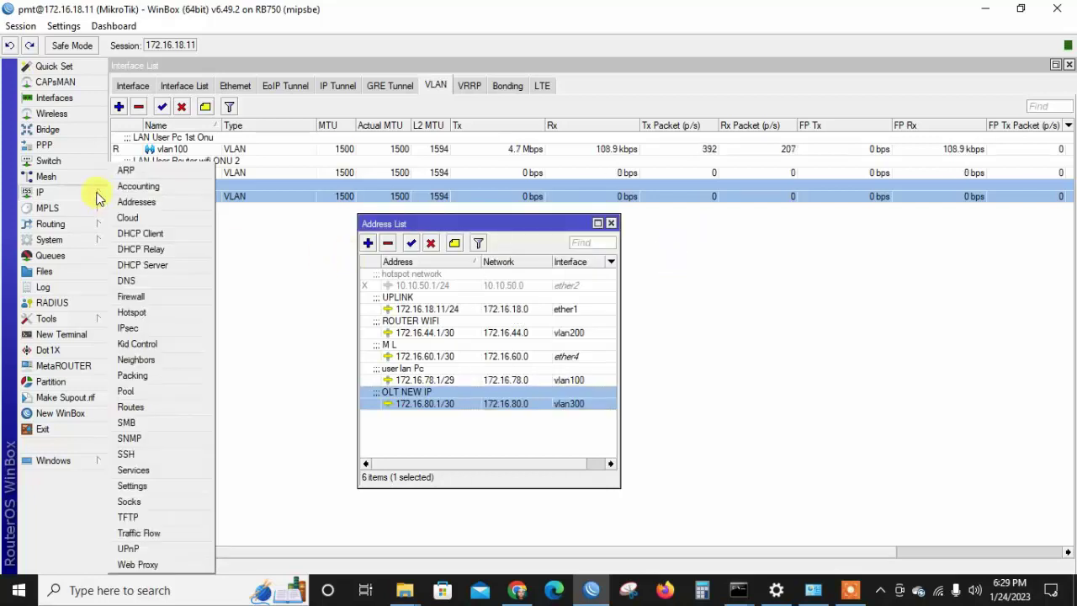
{"action": "left_click", "coordinate": [139, 168]}
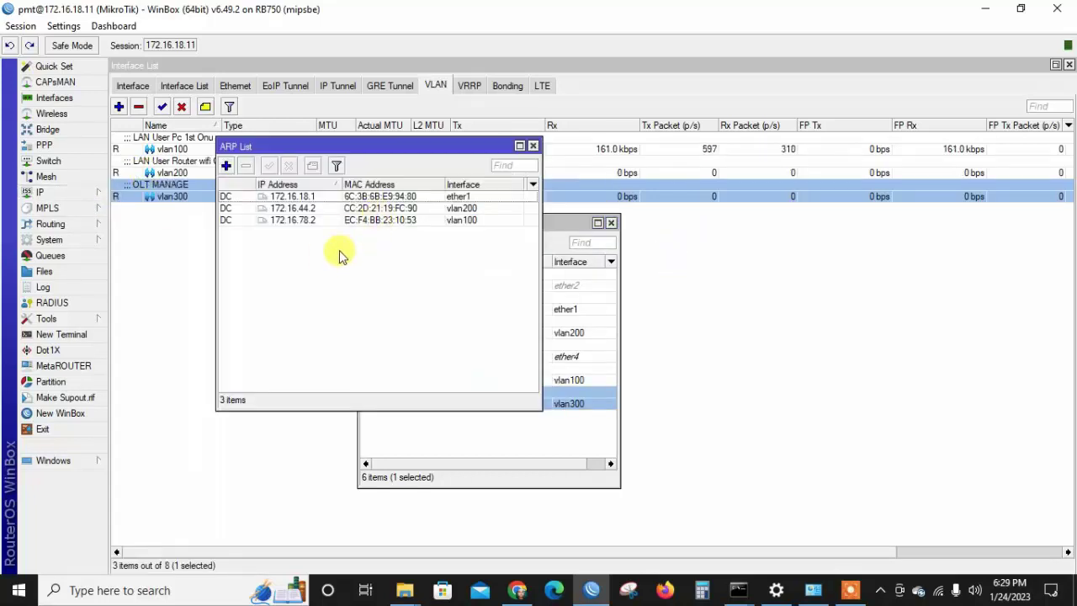
{"action": "right_click", "coordinate": [296, 220]}
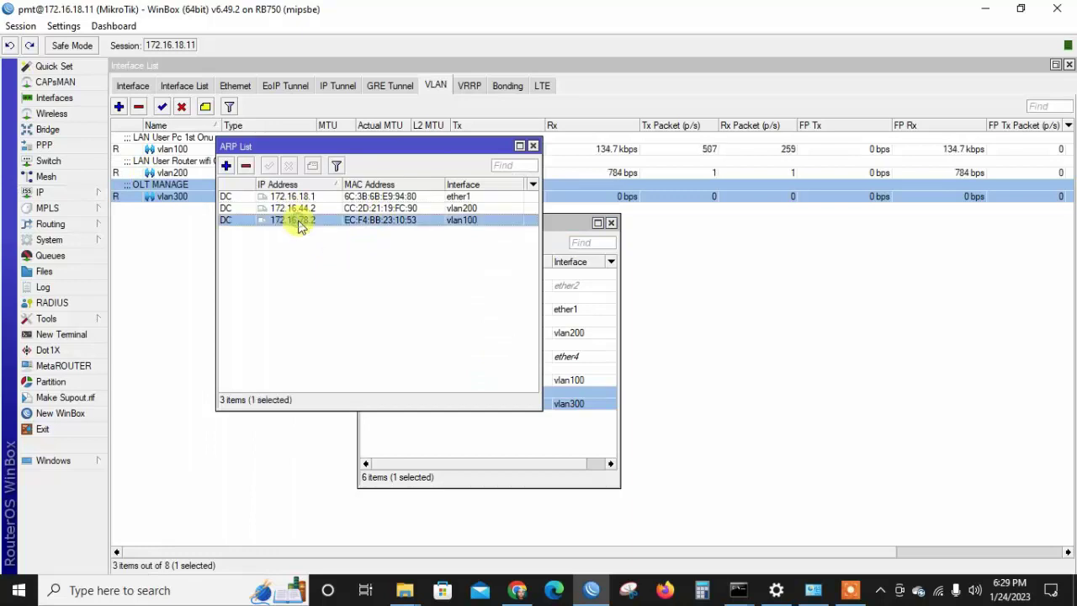
Run ping 172.16.80.2 in a new terminal.
{"action": "left_click", "coordinate": [90, 335]}
{"action": "left_click", "coordinate": [90, 336]}
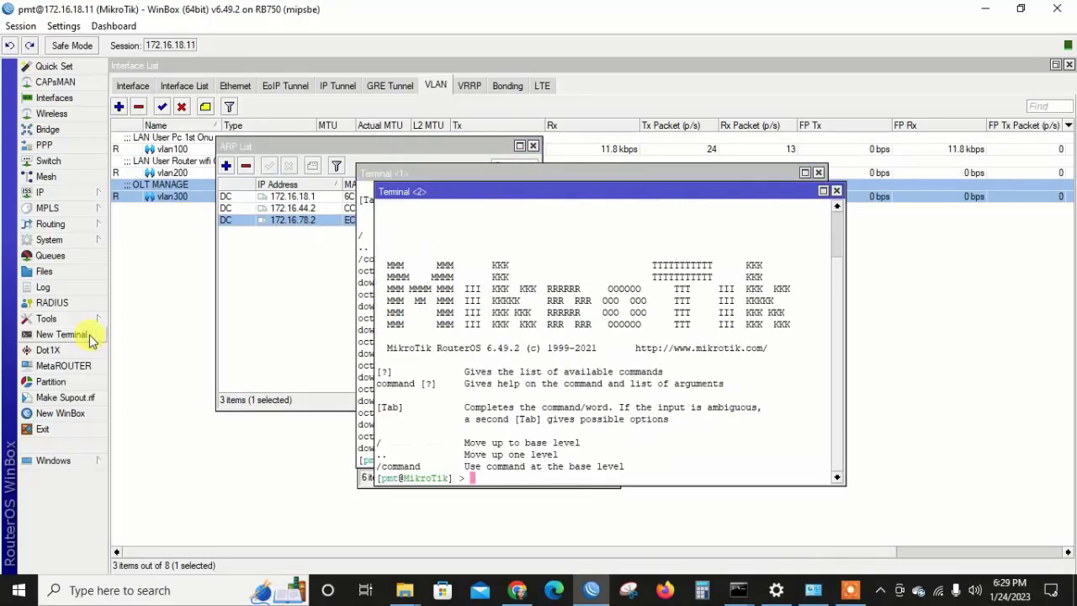
{"action": "type", "text": "ping "}
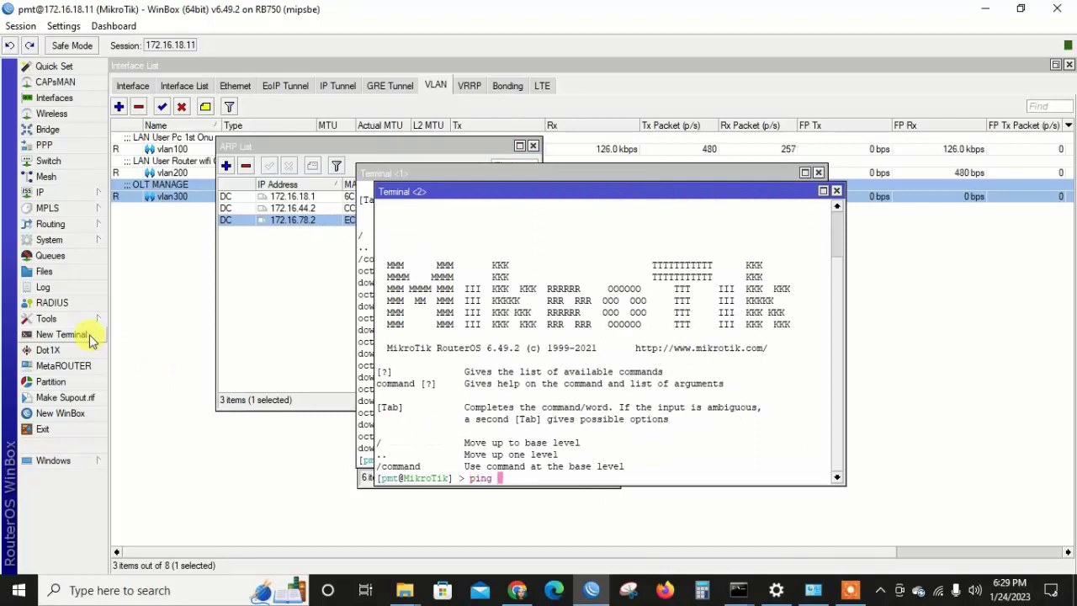
{"action": "type", "text": "172.16.80.1/30"}
{"action": "key", "text": "BackSpace"}
{"action": "key", "text": "BackSpace"}
{"action": "key", "text": "BackSpace"}
{"action": "key", "text": "BackSpace"}
{"action": "type", "text": "2"}
{"action": "key", "text": "Return"}
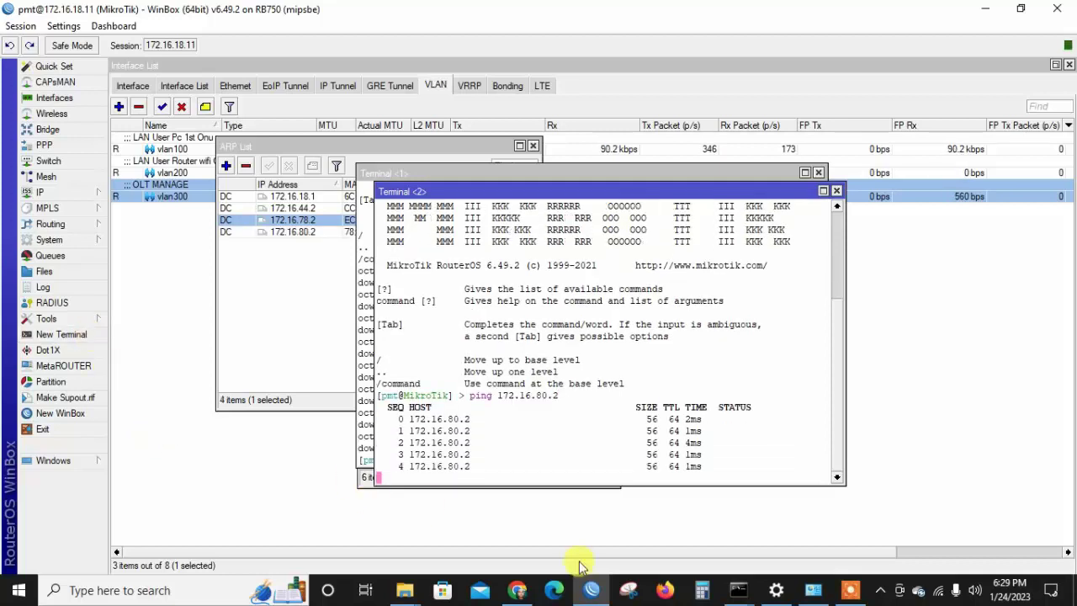
{"action": "mouse_move", "coordinate": [515, 593]}
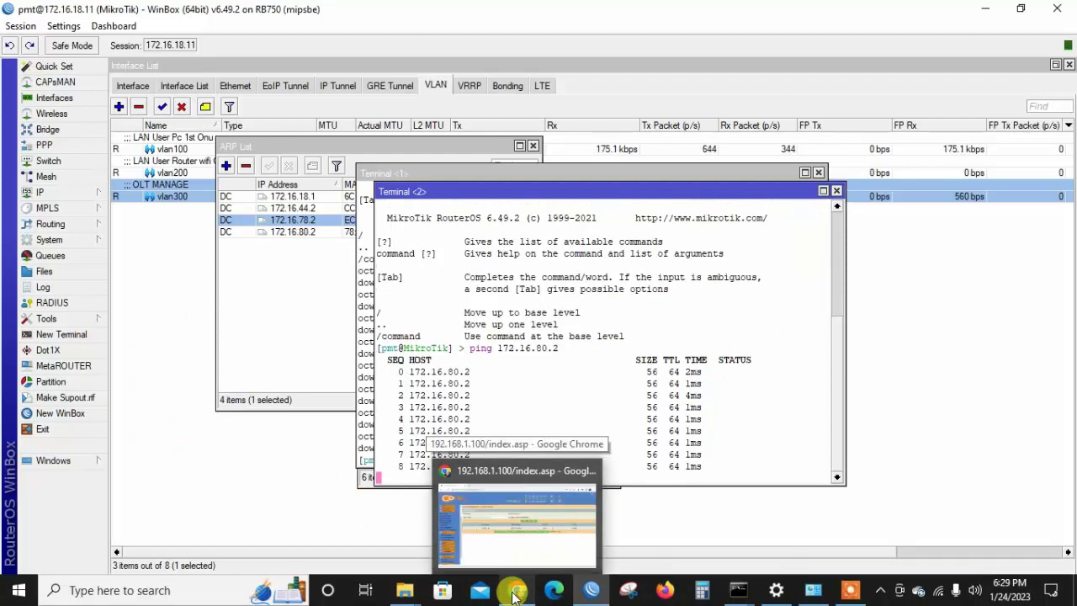
Reload the OLT's Static ARP table so router 172.16.80.1 appears on vlan1.300.
{"action": "left_click", "coordinate": [515, 594]}
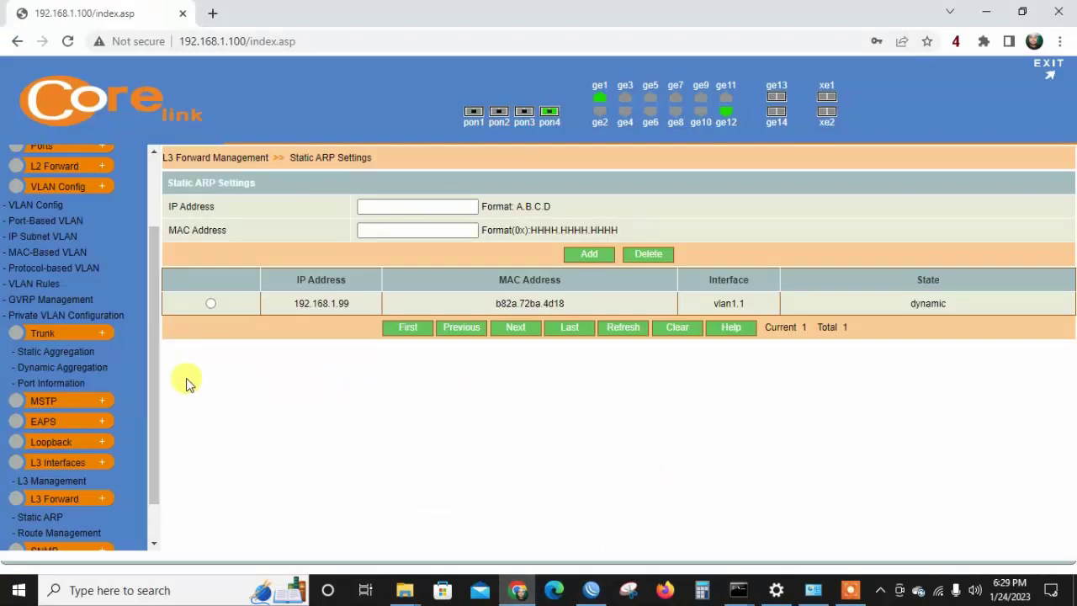
{"action": "left_click", "coordinate": [51, 516]}
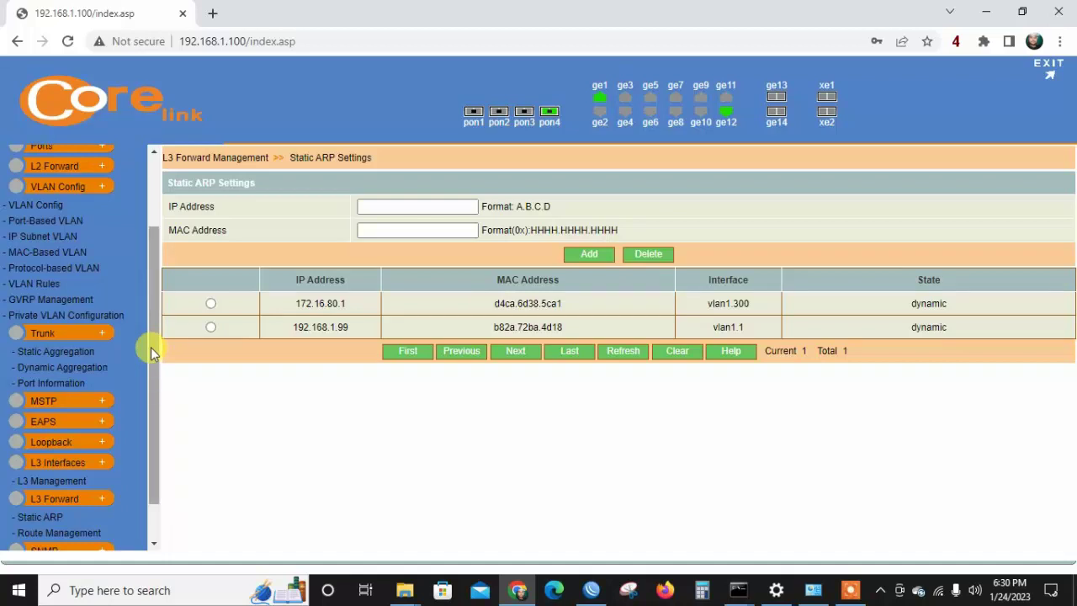
{"action": "left_click_drag", "start_coordinate": [151, 347], "coordinate": [144, 407]}
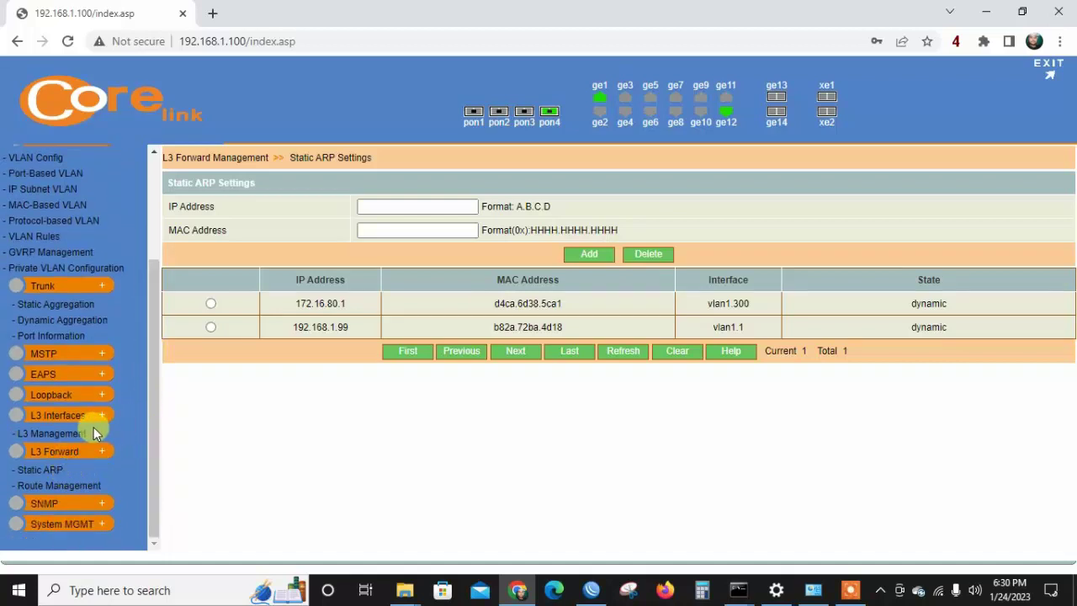
{"action": "left_click", "coordinate": [69, 523]}
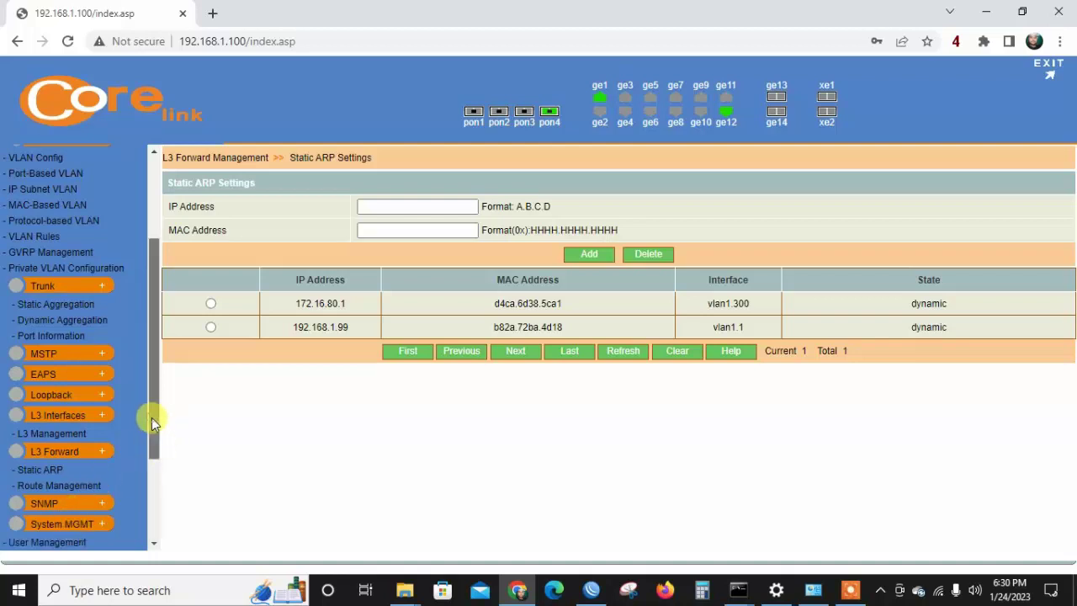
{"action": "left_click_drag", "start_coordinate": [152, 417], "coordinate": [147, 501]}
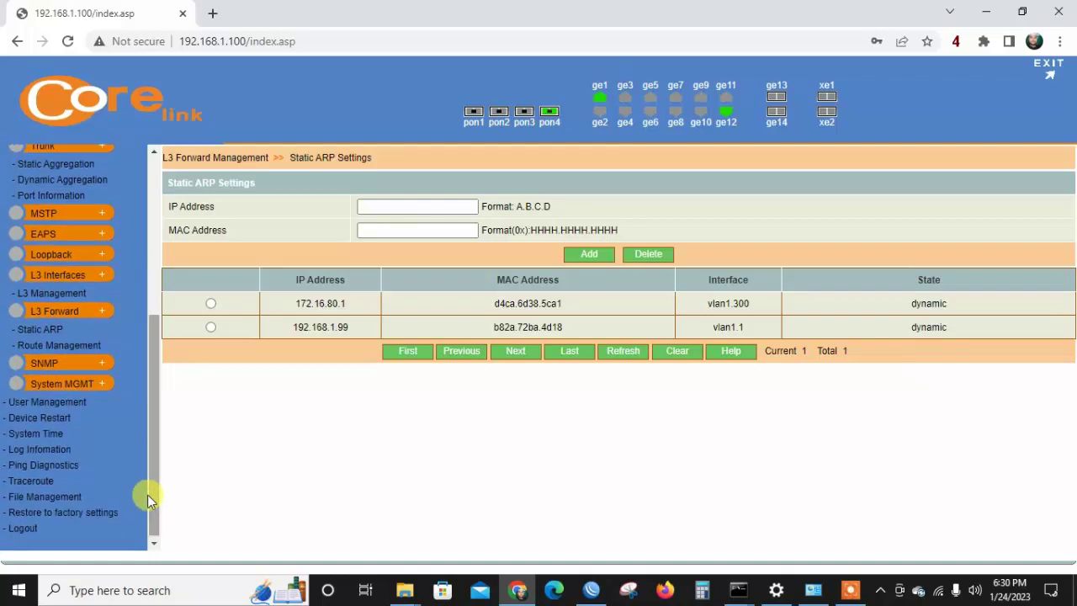
Ping 172.16.80.1 from the OLT's Ping Diagnostics, then return to WinBox's running ping.
{"action": "left_click", "coordinate": [35, 467]}
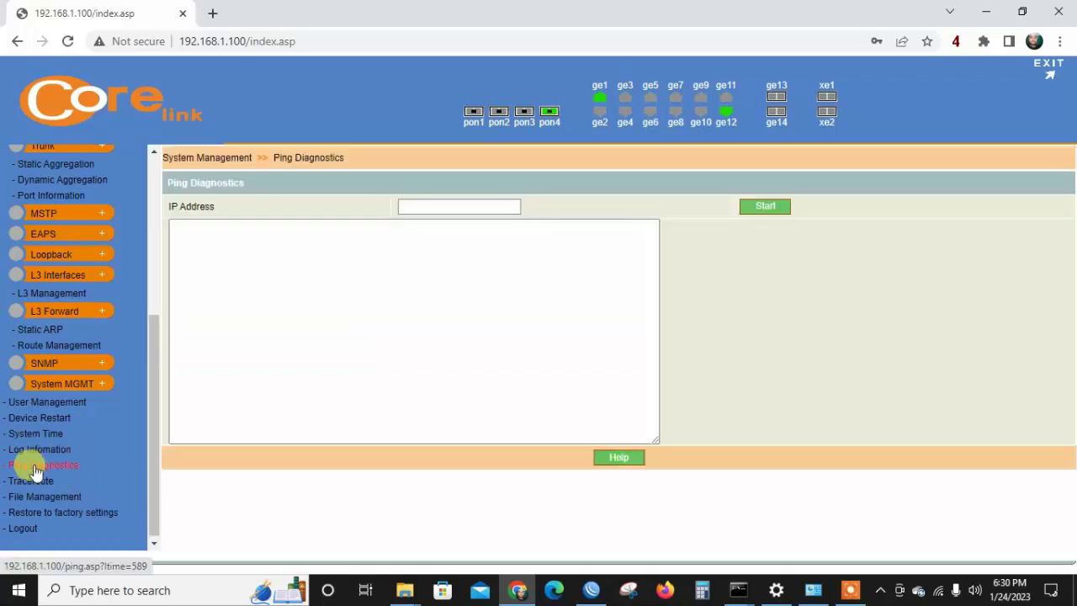
{"action": "left_click", "coordinate": [454, 206]}
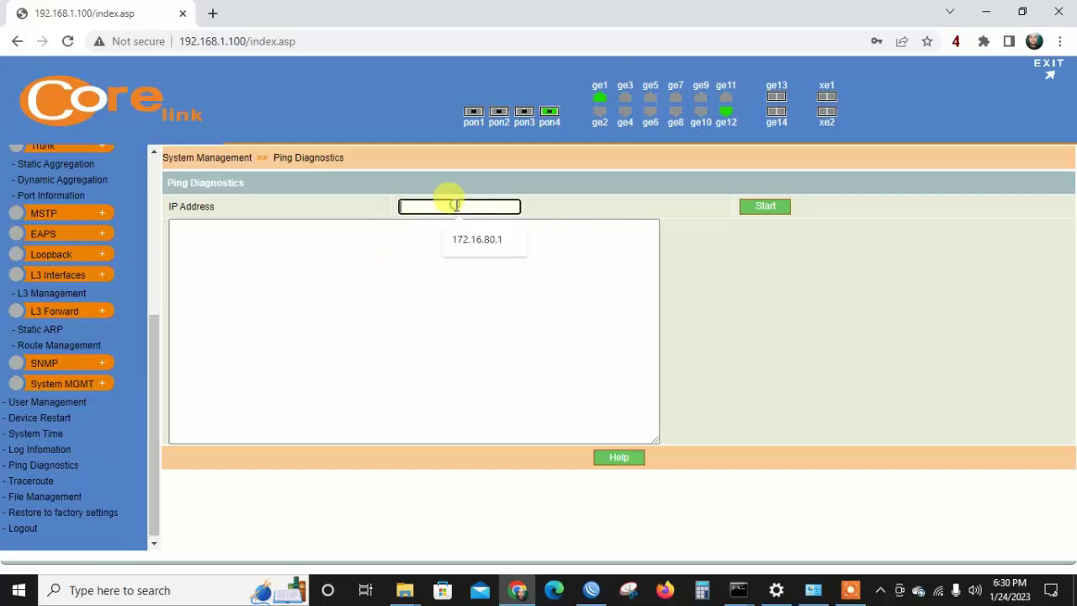
{"action": "left_click", "coordinate": [483, 240]}
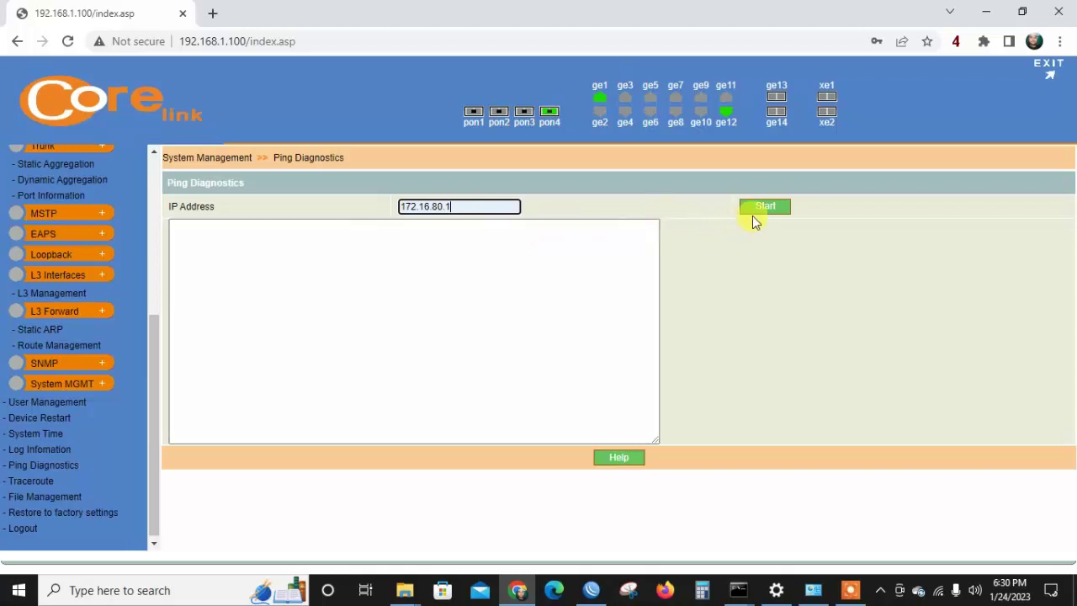
{"action": "left_click", "coordinate": [764, 208]}
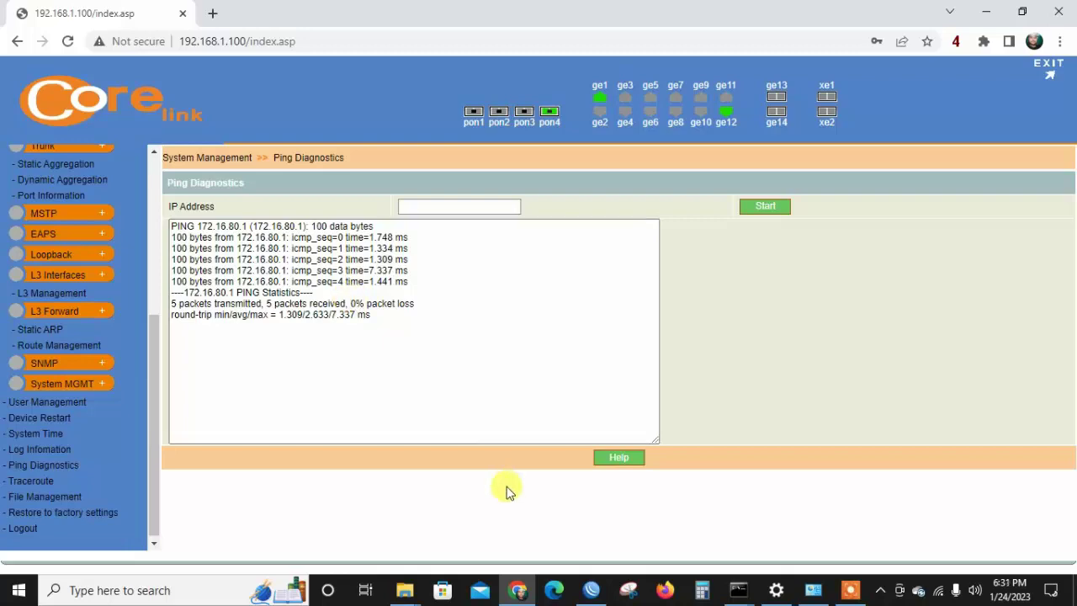
{"action": "left_click", "coordinate": [591, 590]}
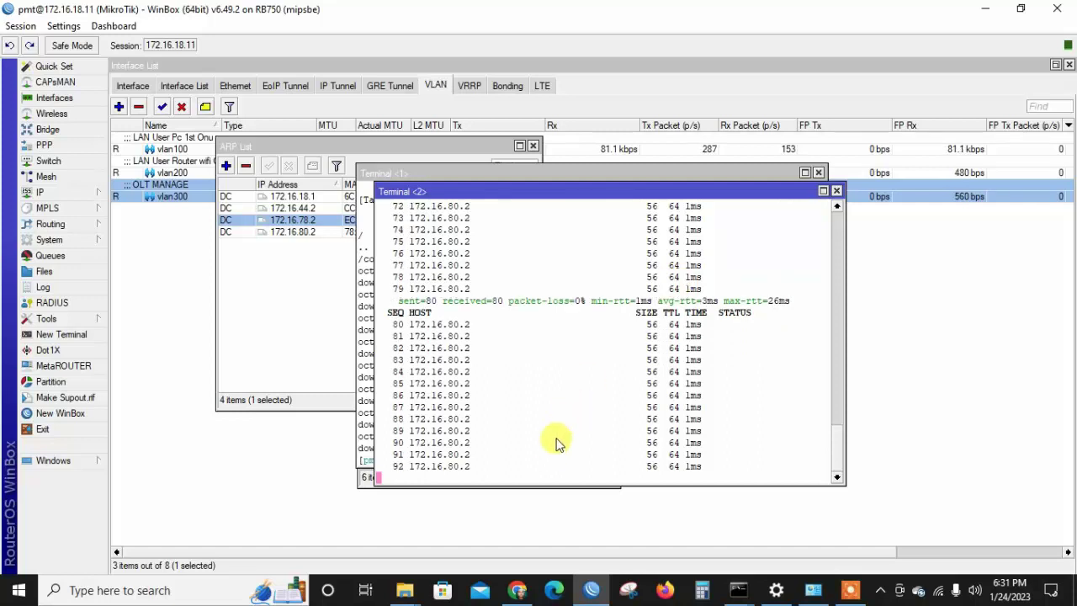
Bring the Corelink OLT page forward in Chrome and reload it to Basic Information.
{"action": "left_click", "coordinate": [521, 592]}
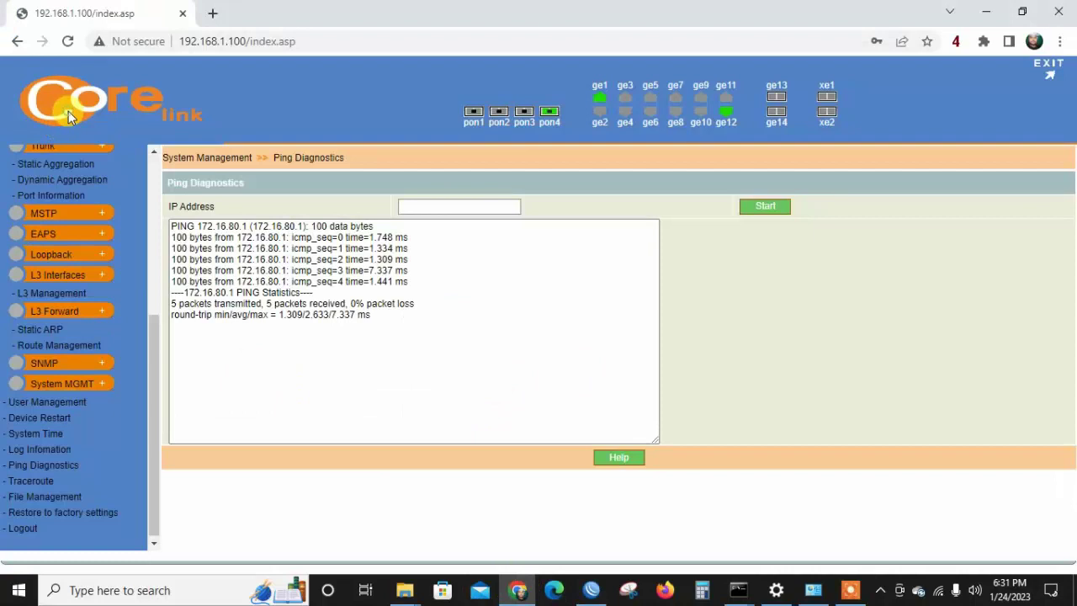
{"action": "left_click", "coordinate": [68, 41]}
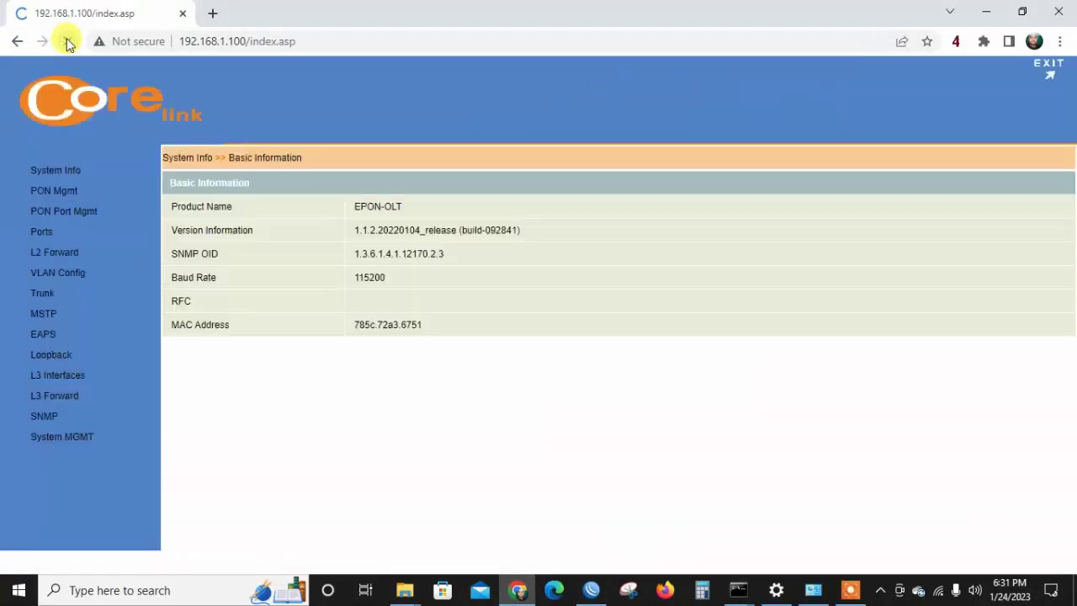